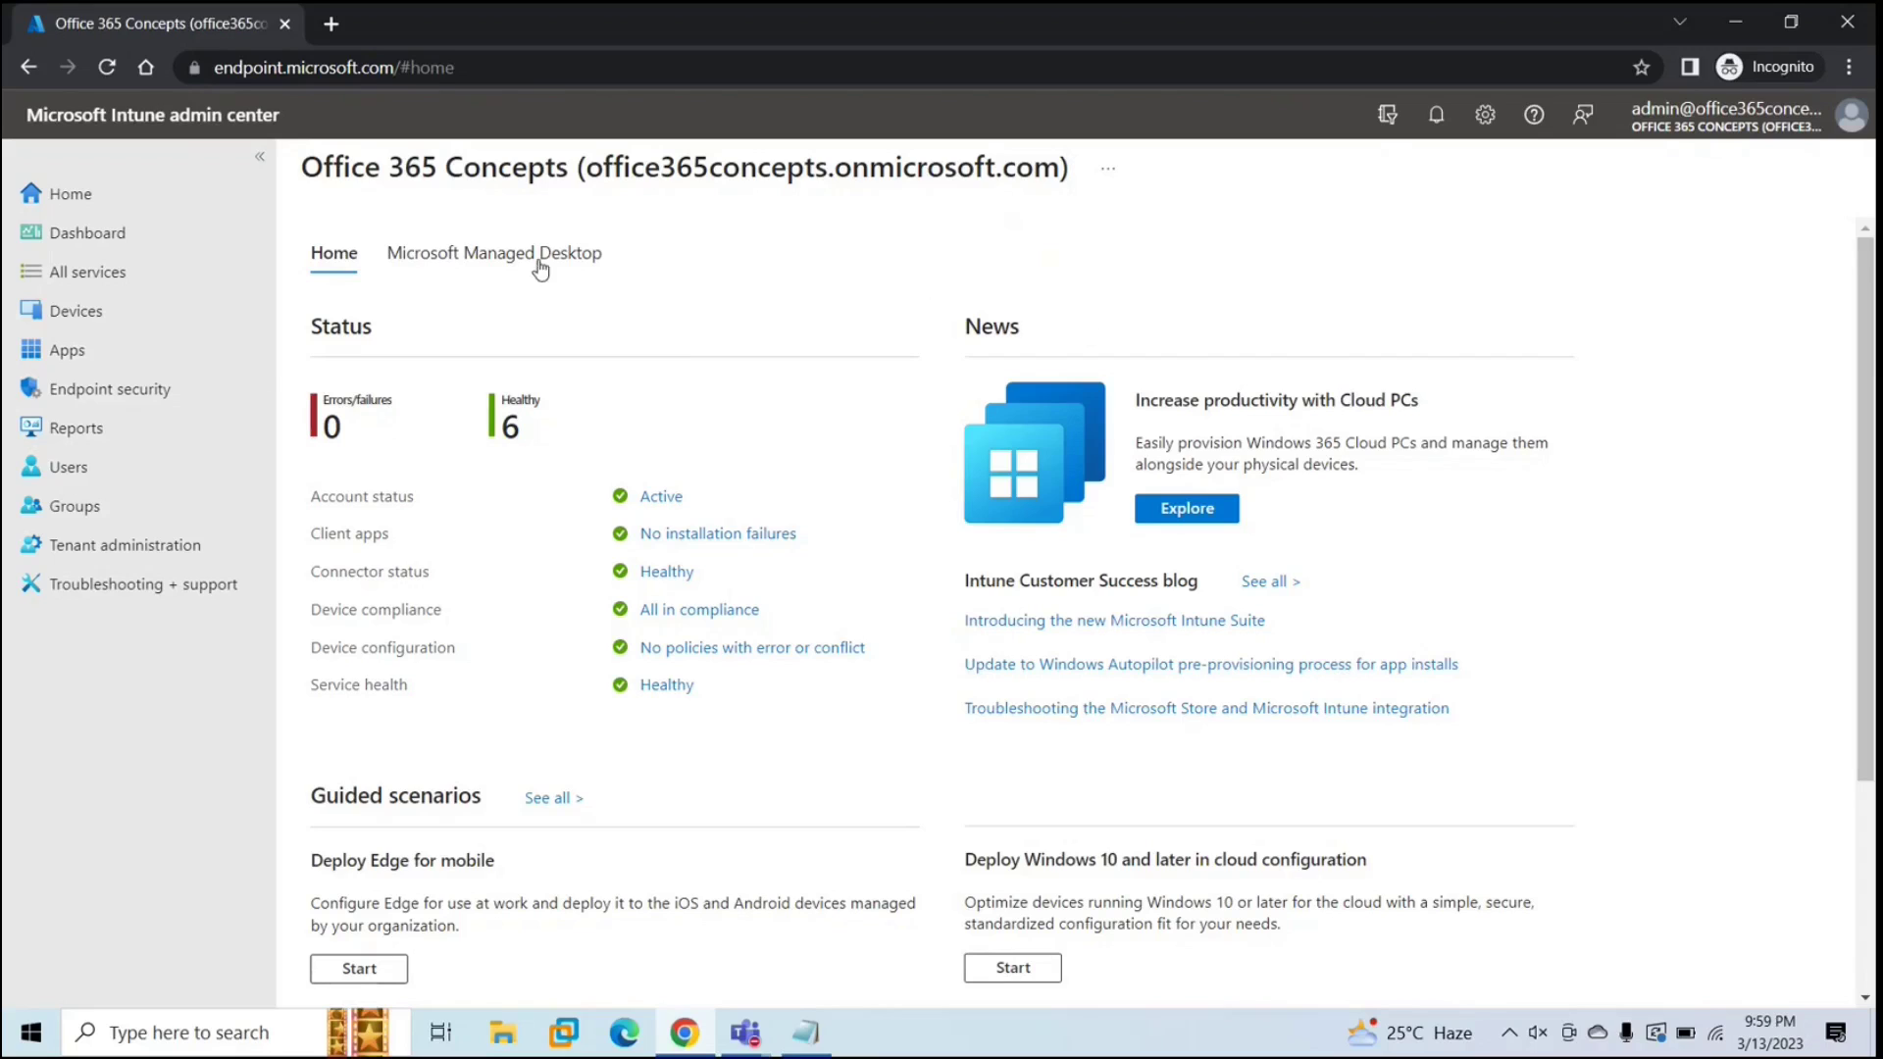
- Open Devices > Windows > Windows enrollment and the Automatic Enrollment settings
left_click(103, 327)
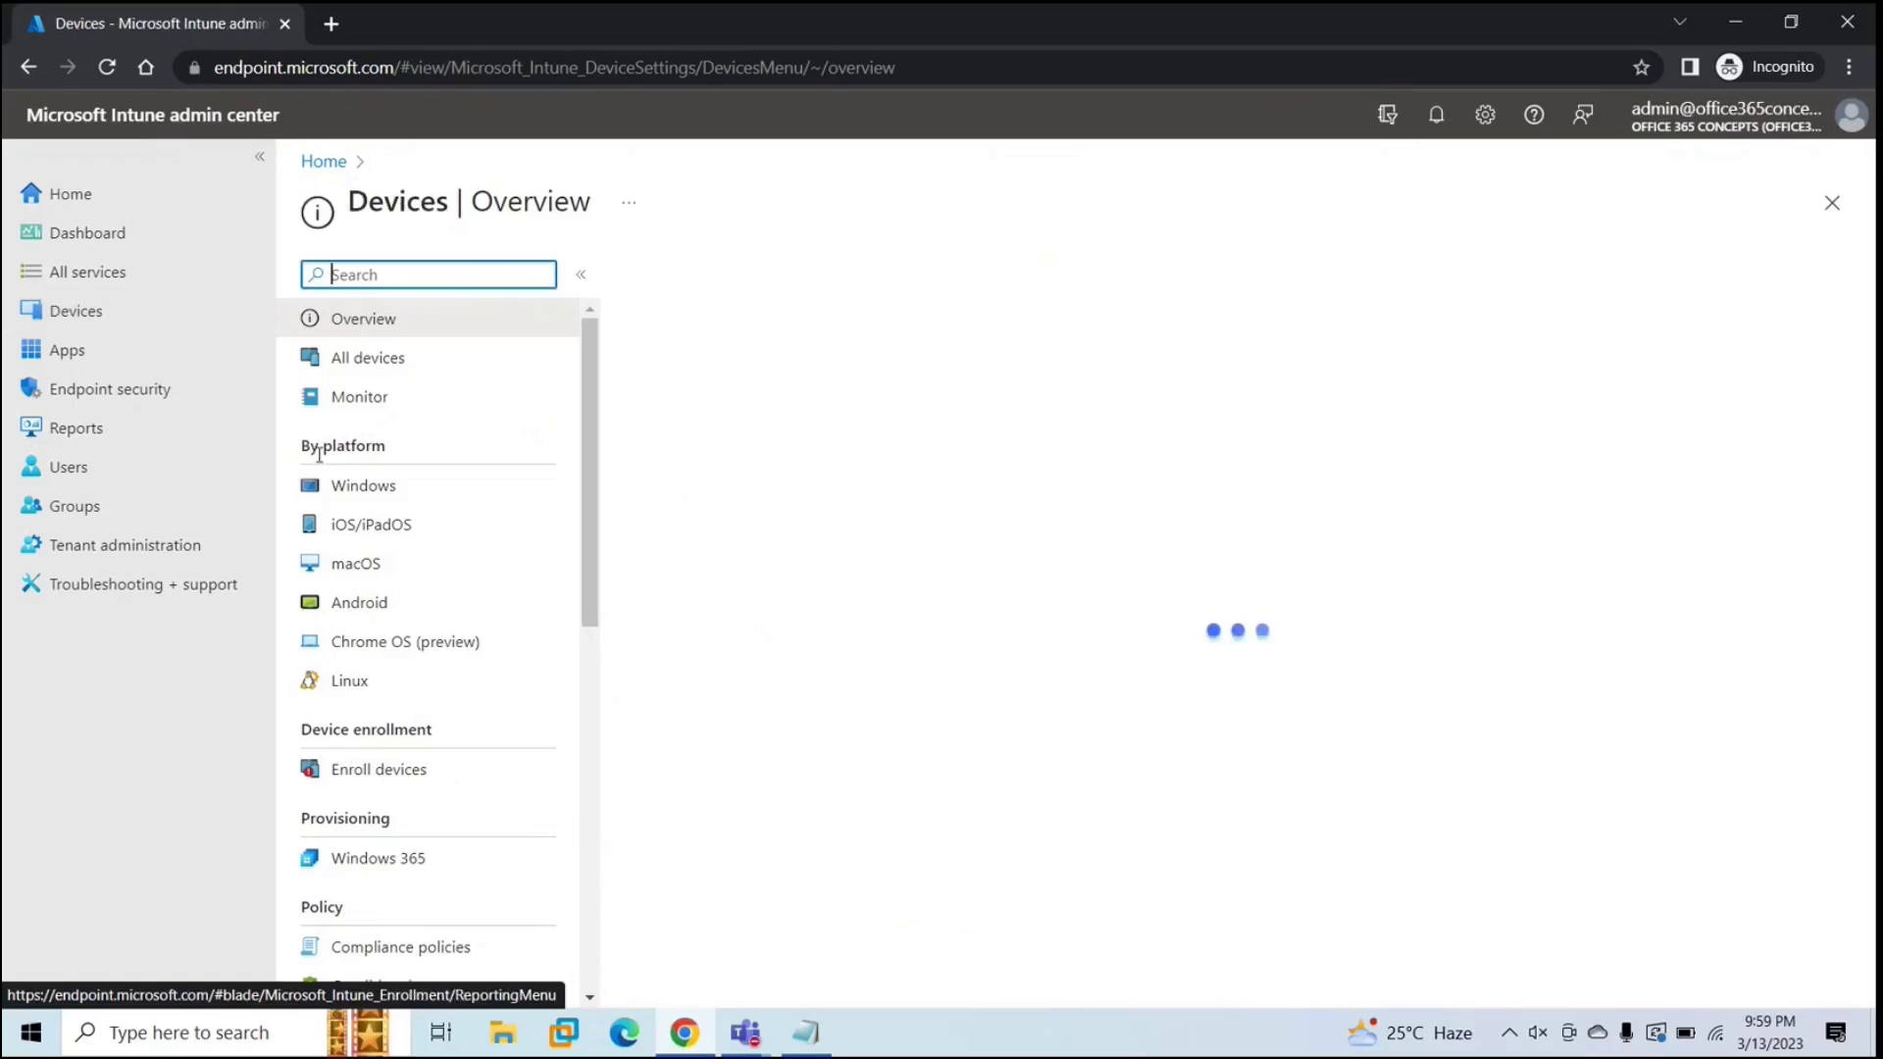
left_click(379, 498)
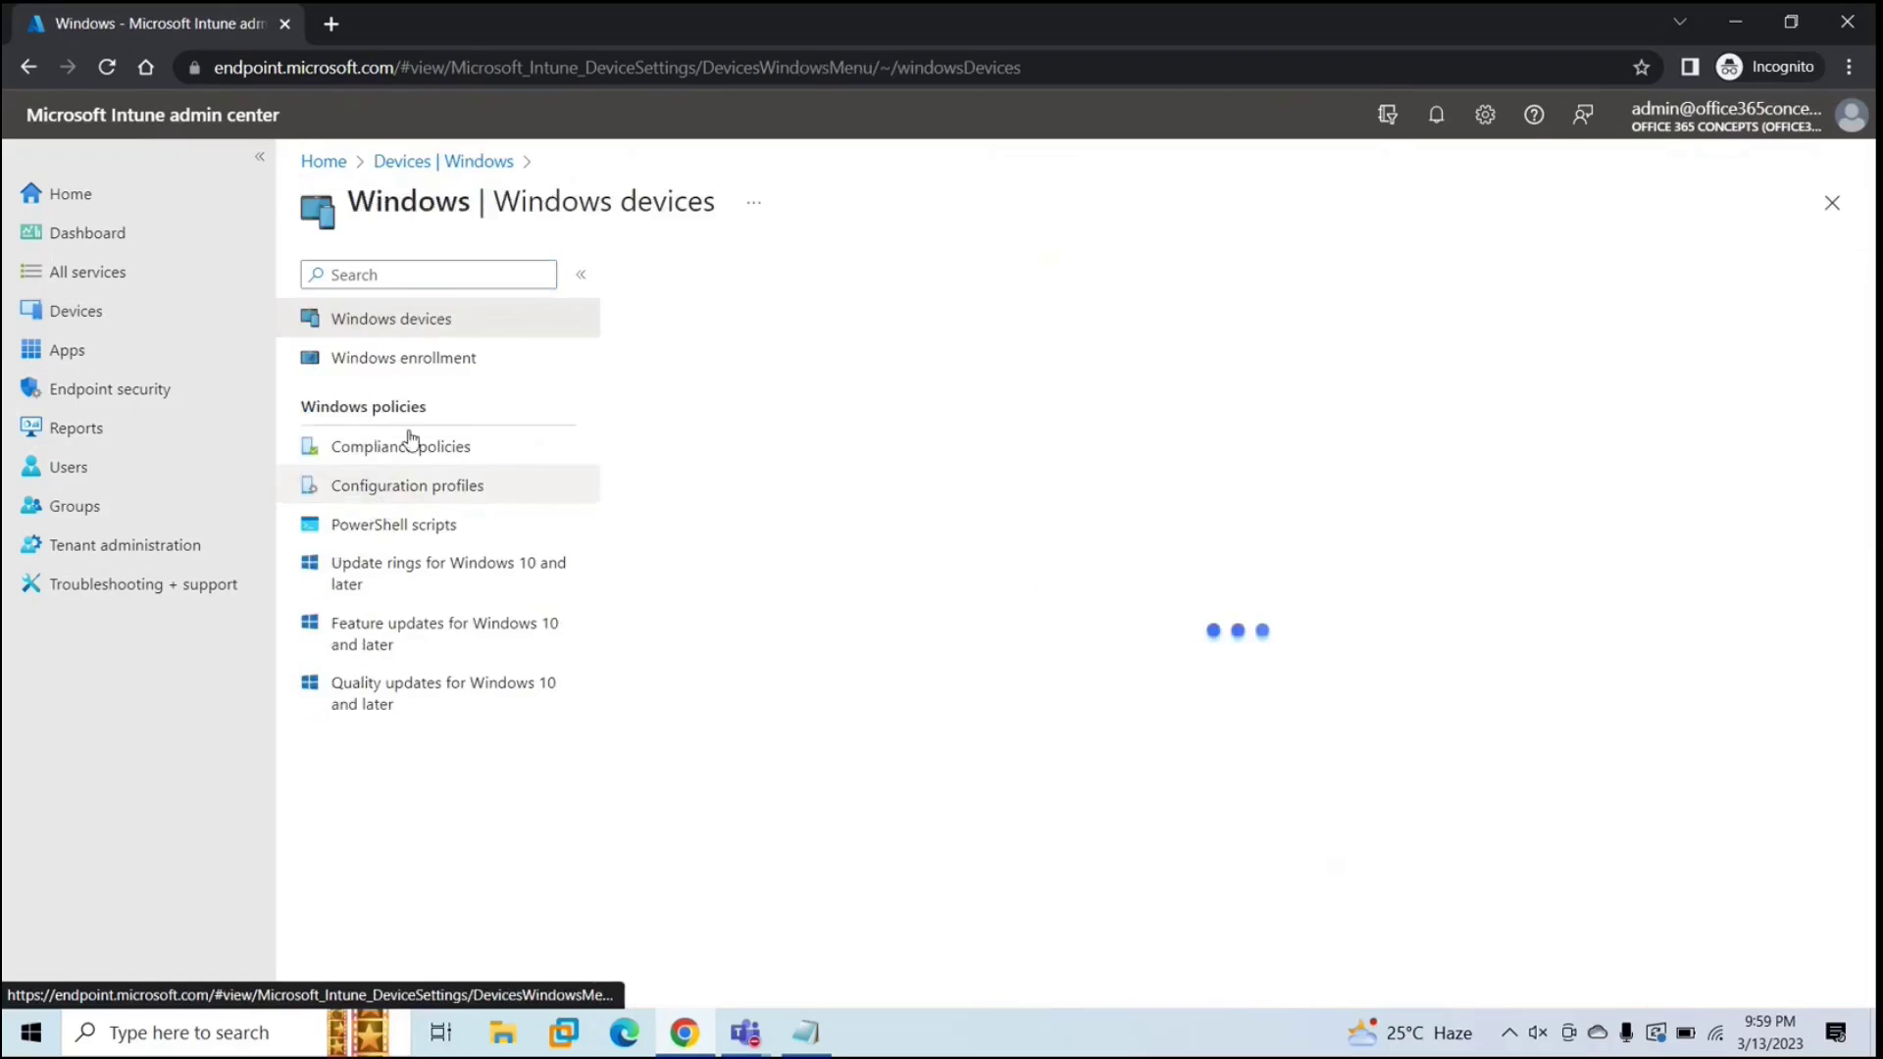
left_click(420, 369)
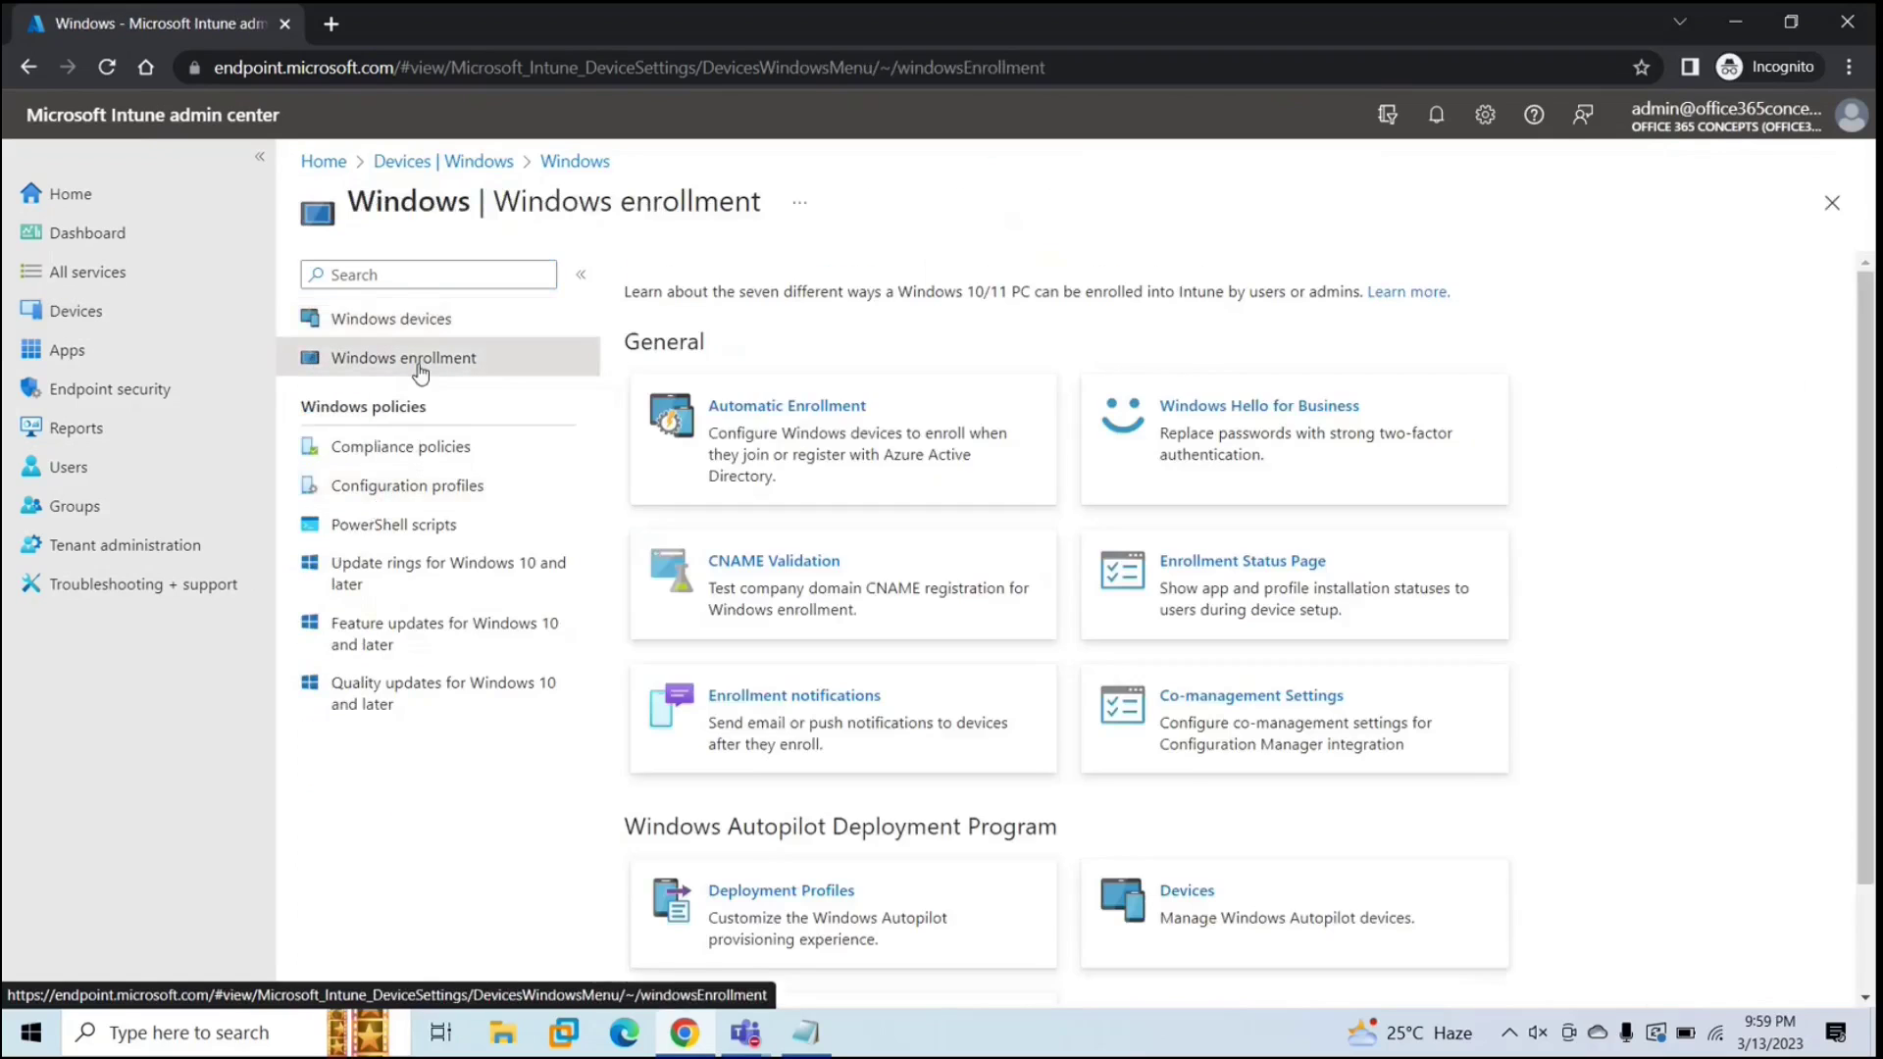
left_click(861, 456)
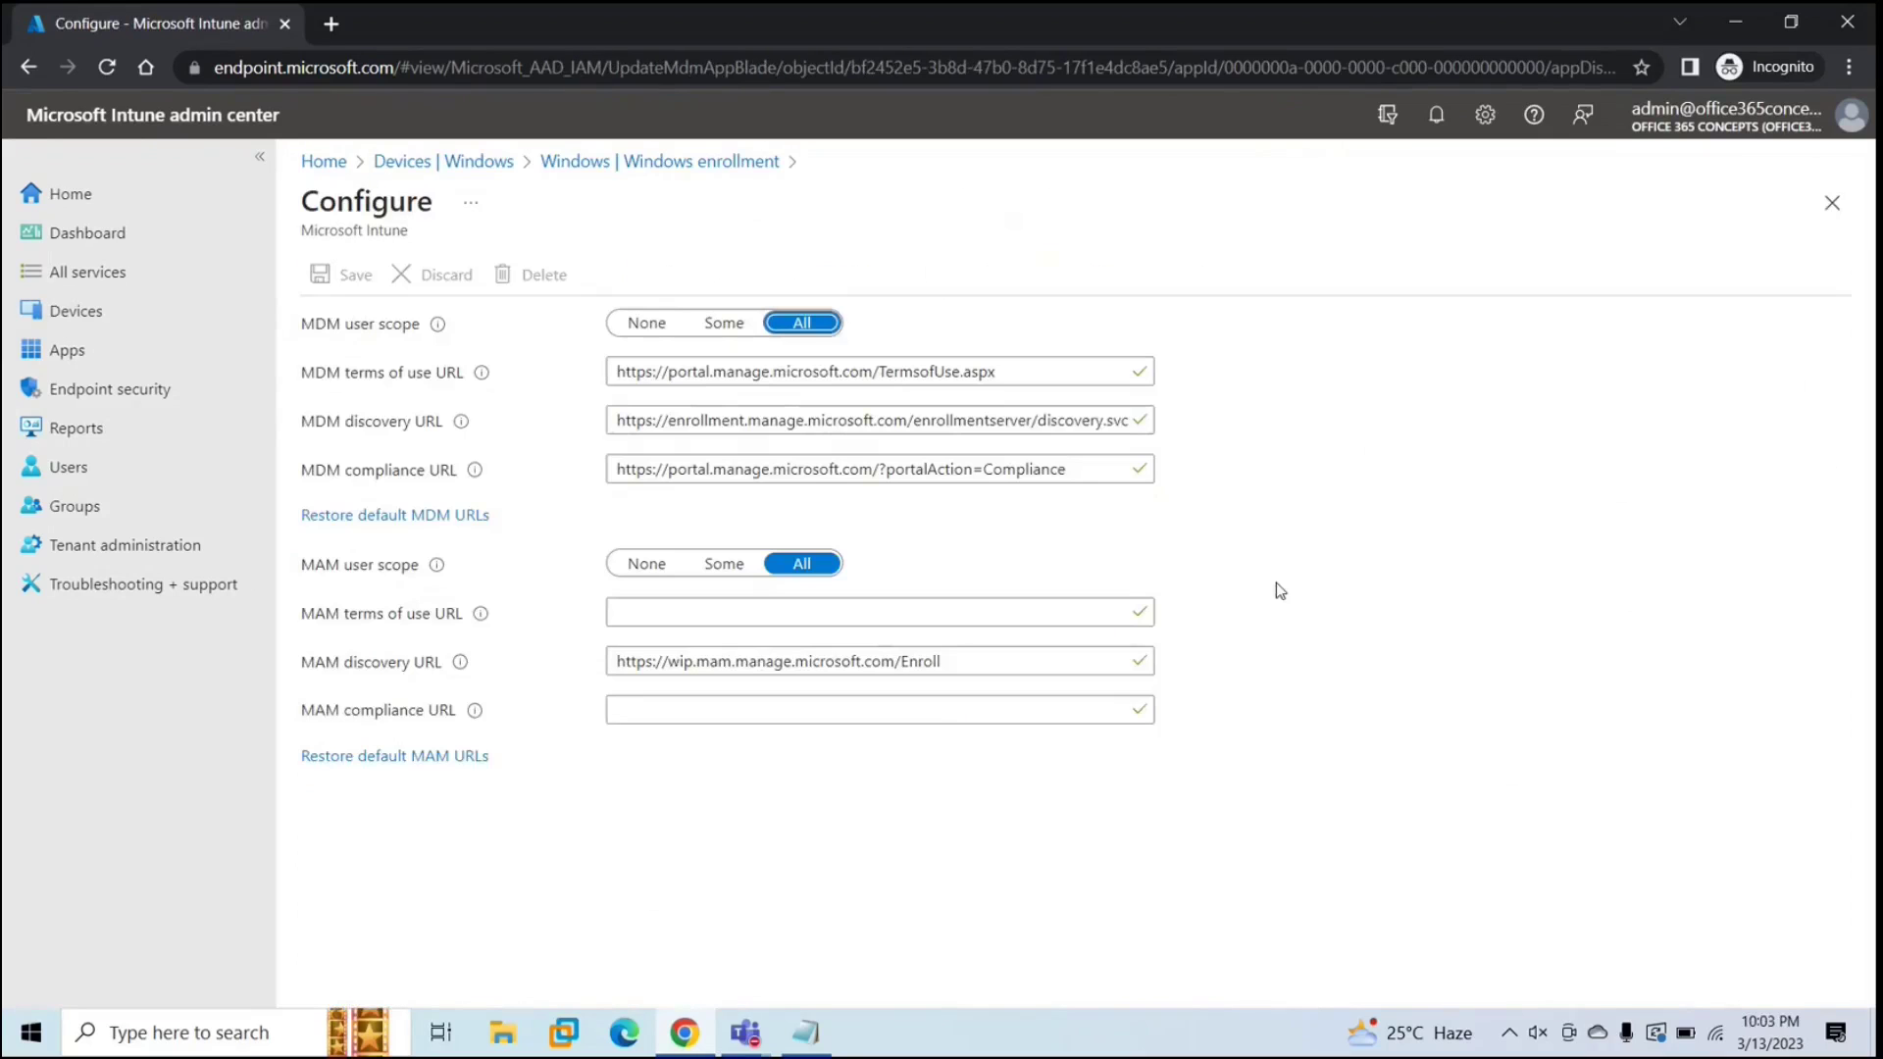
- Open portal.azure.com in a new tab and go to Azure Active Directory
left_click(332, 25)
type("porta")
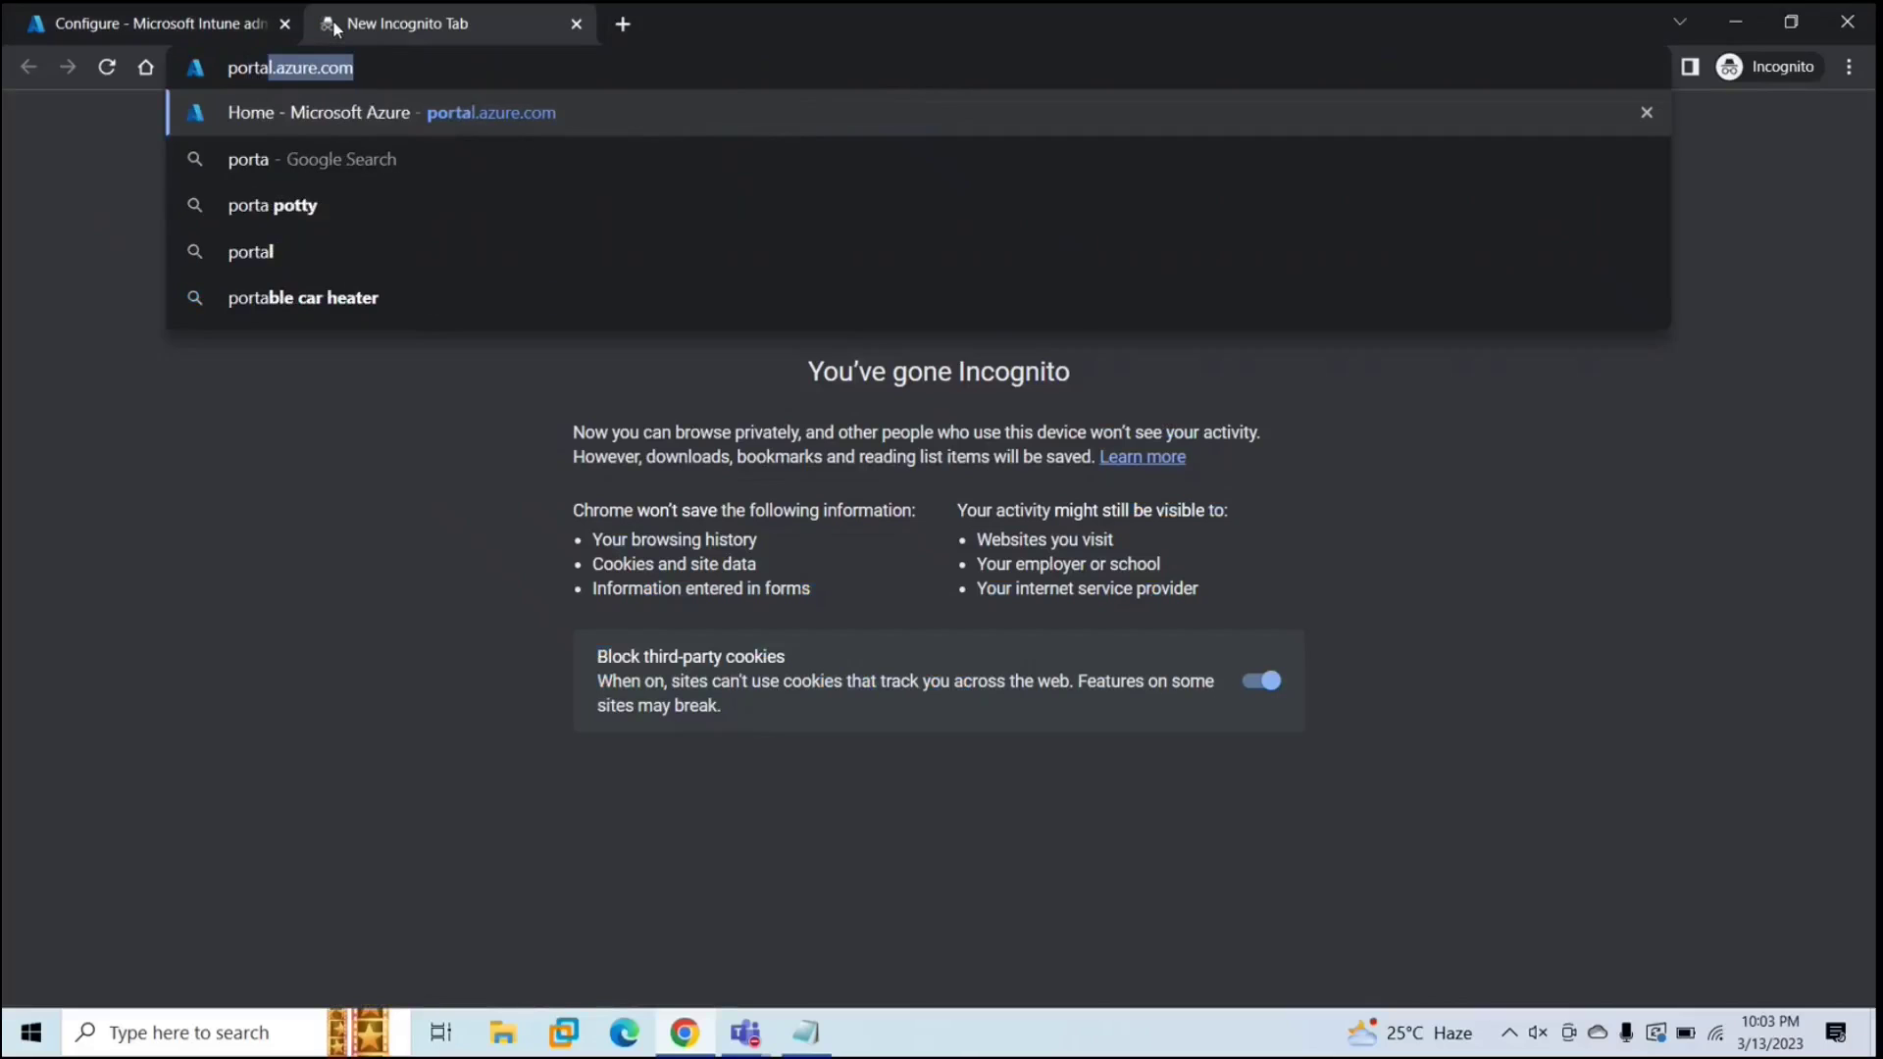
key("Return")
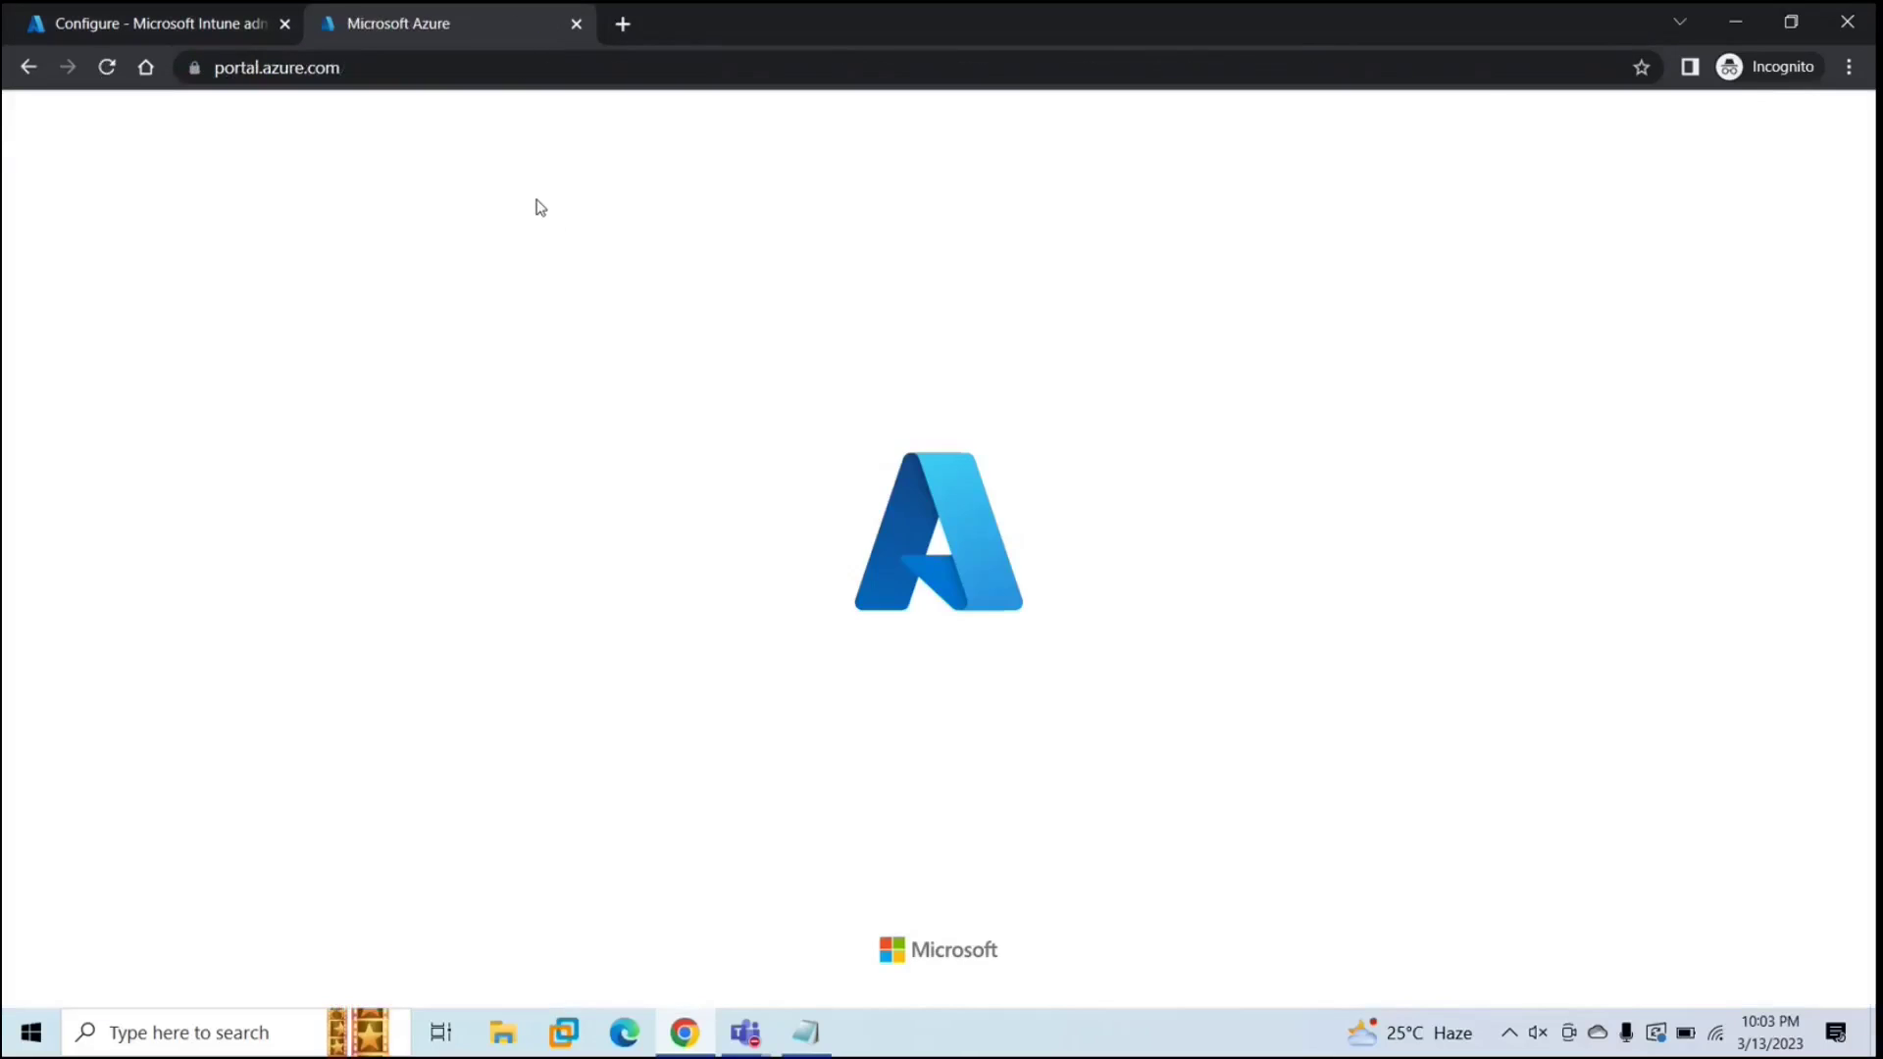
left_click(464, 126)
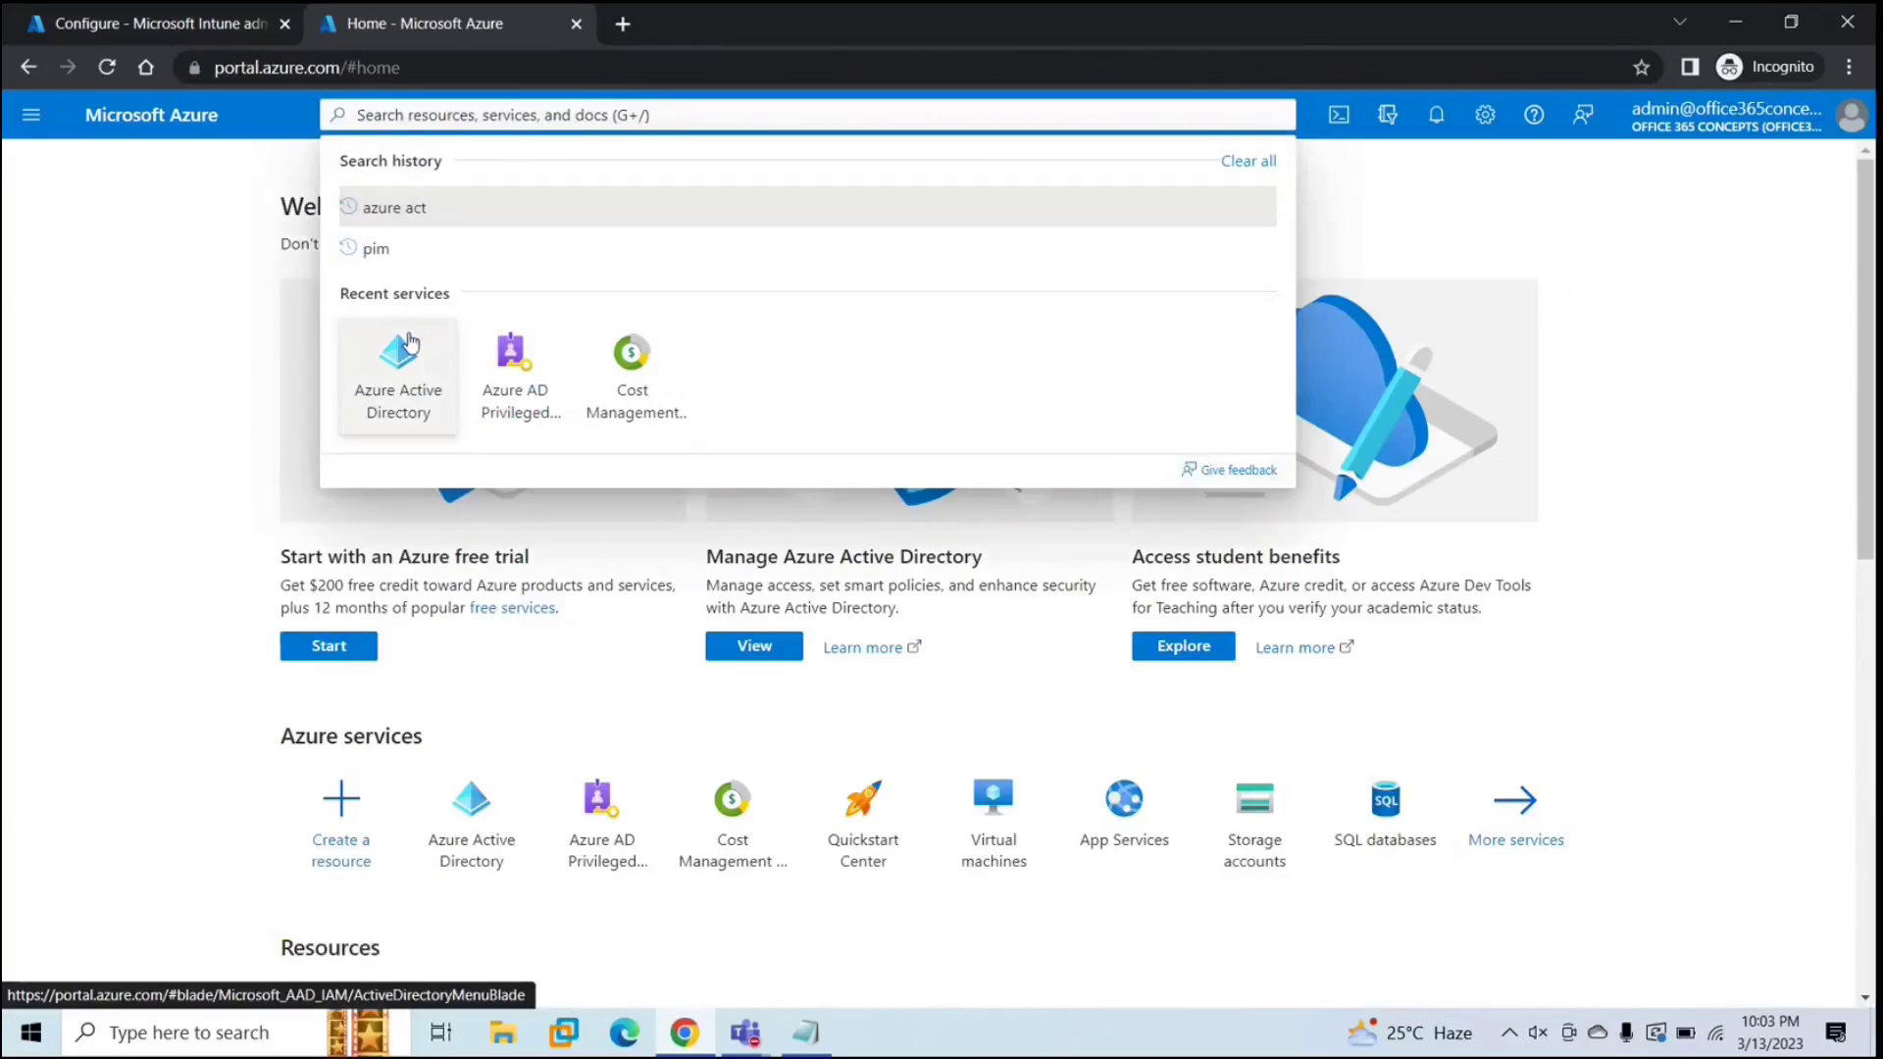
left_click(406, 353)
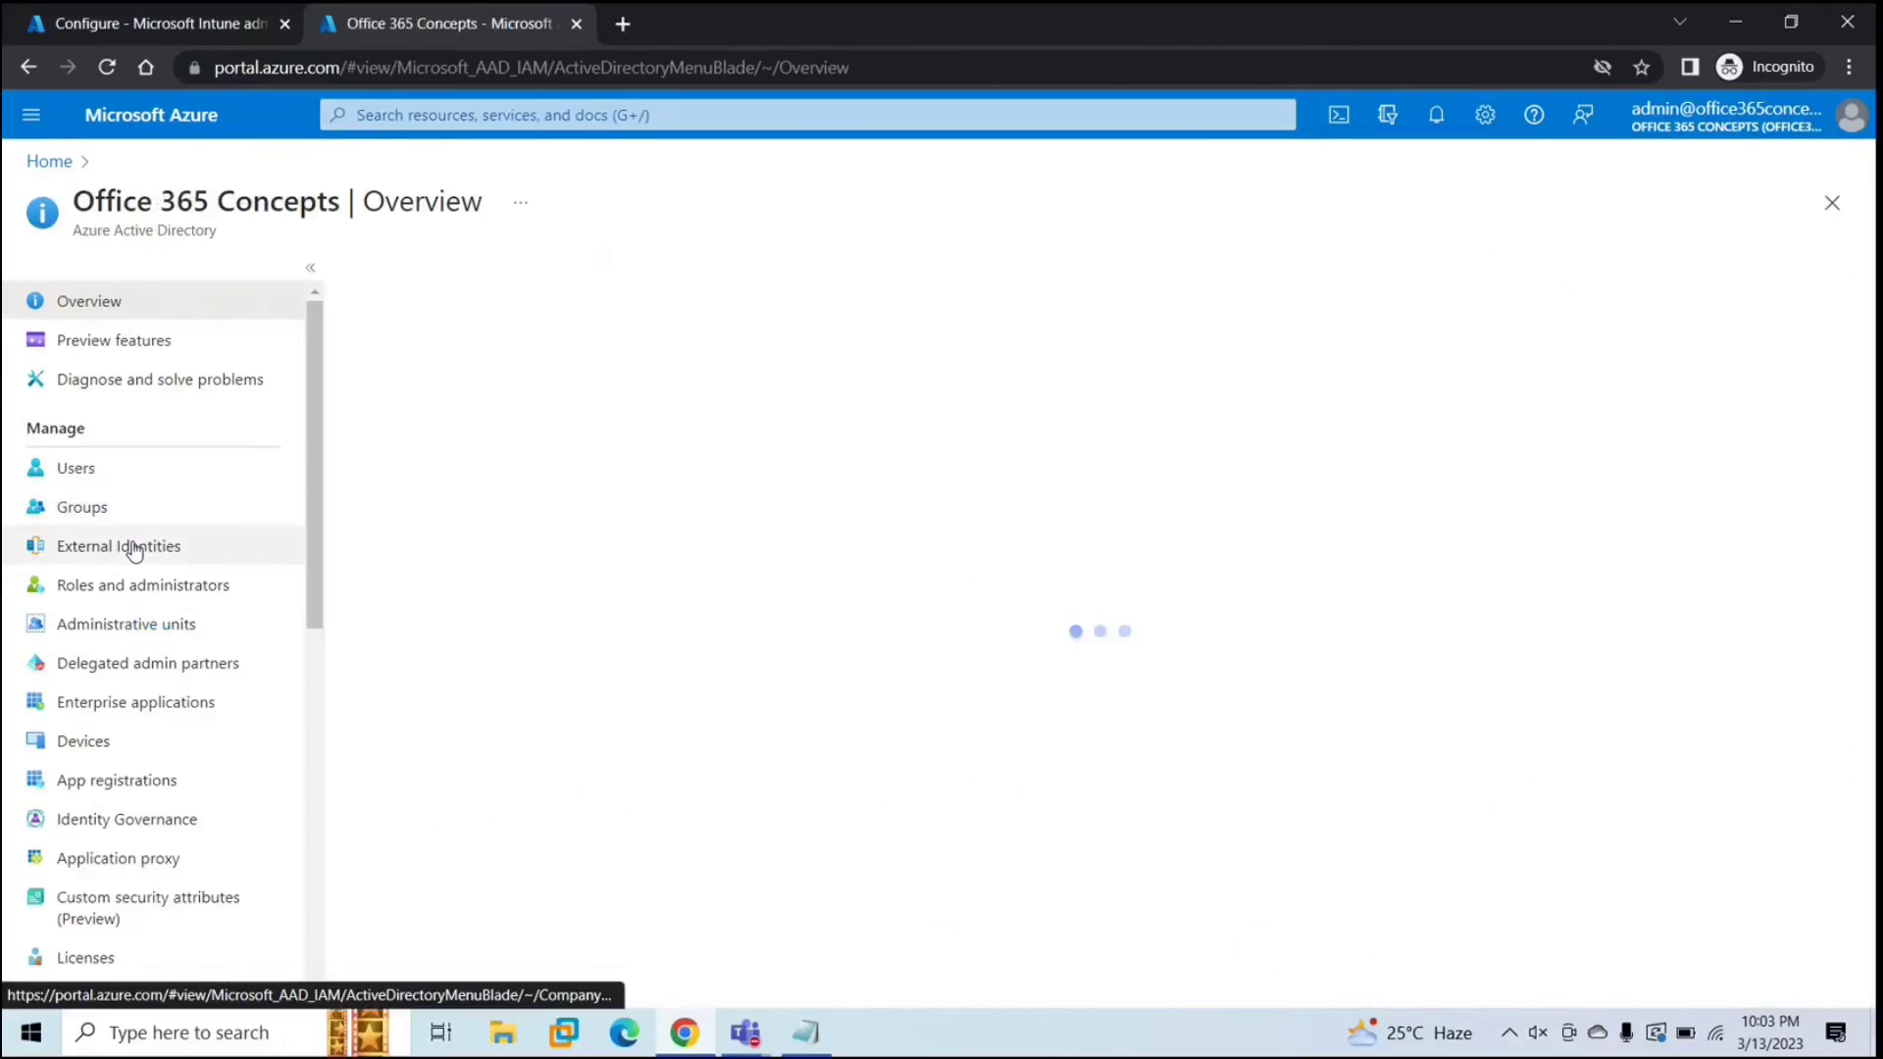
- Open Mobility (MDM and MAM) > Microsoft Intune, then return to the Intune tab
scroll(134, 546, "down", 5)
scroll(136, 547, "down", 1)
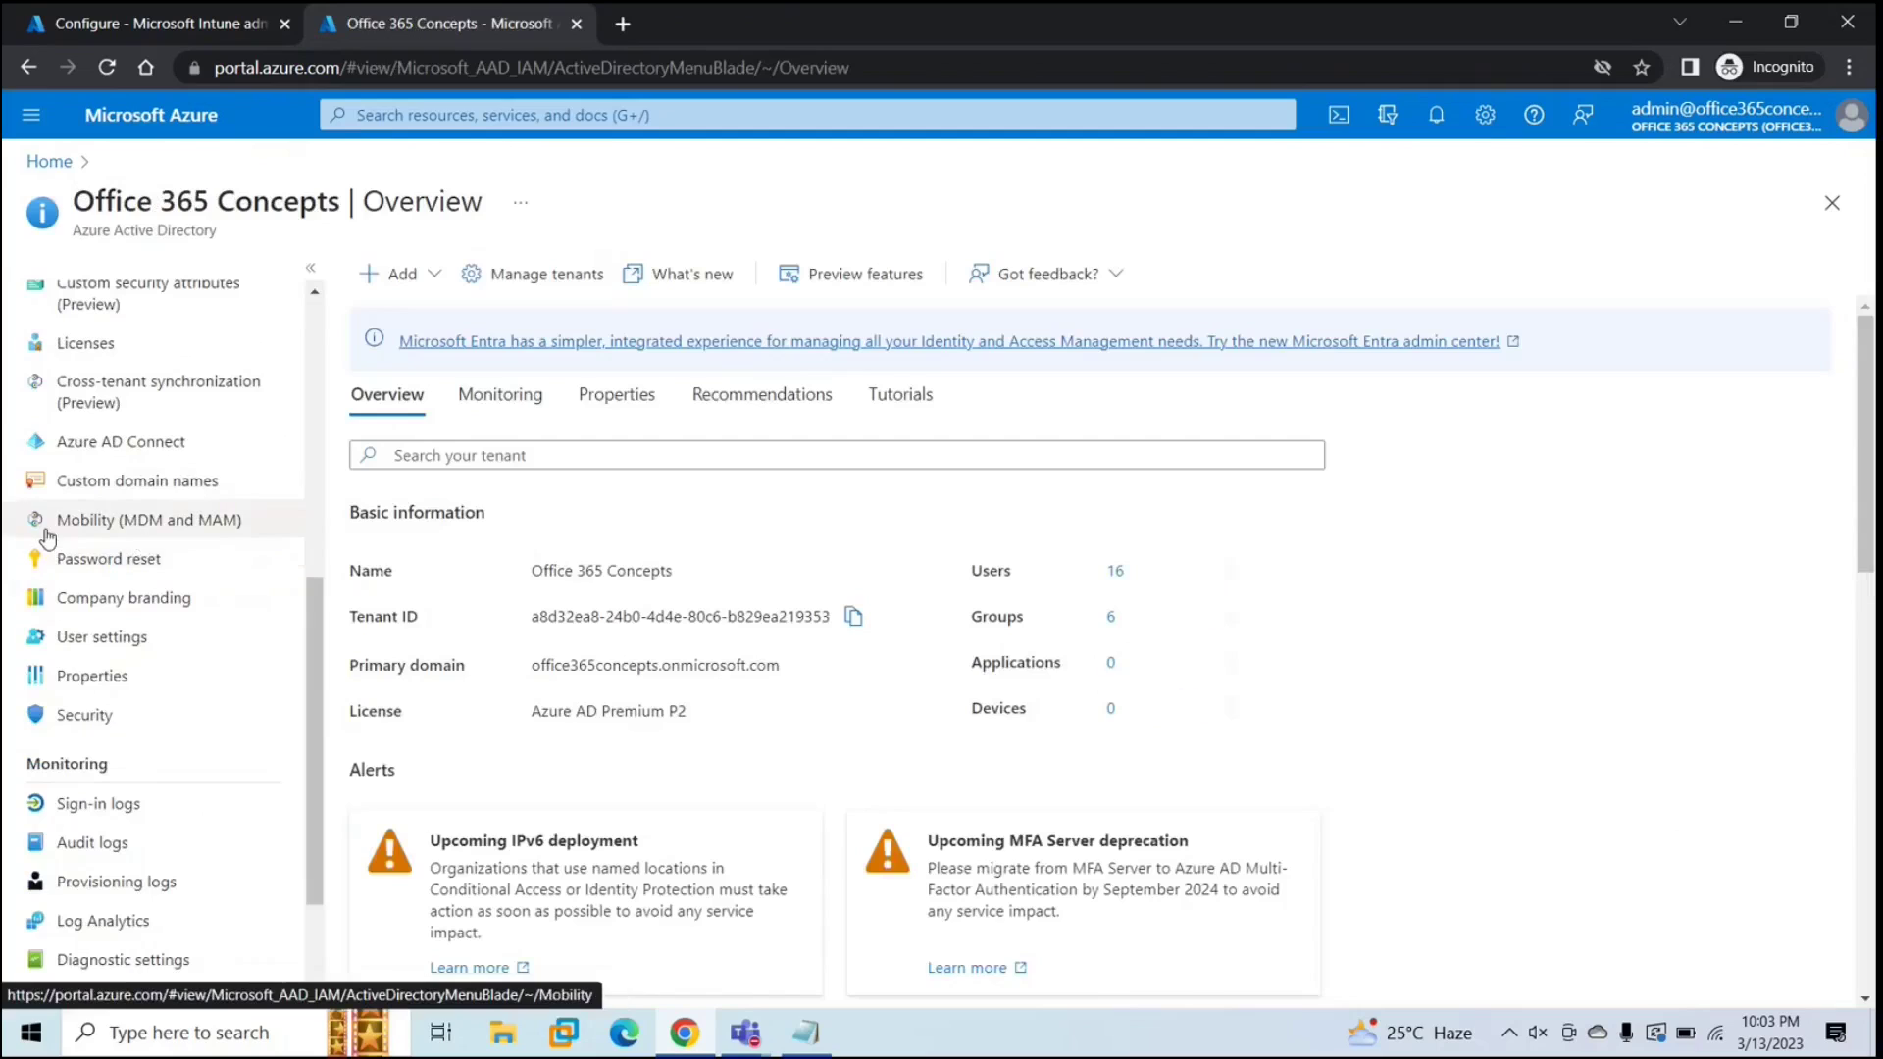
left_click(149, 533)
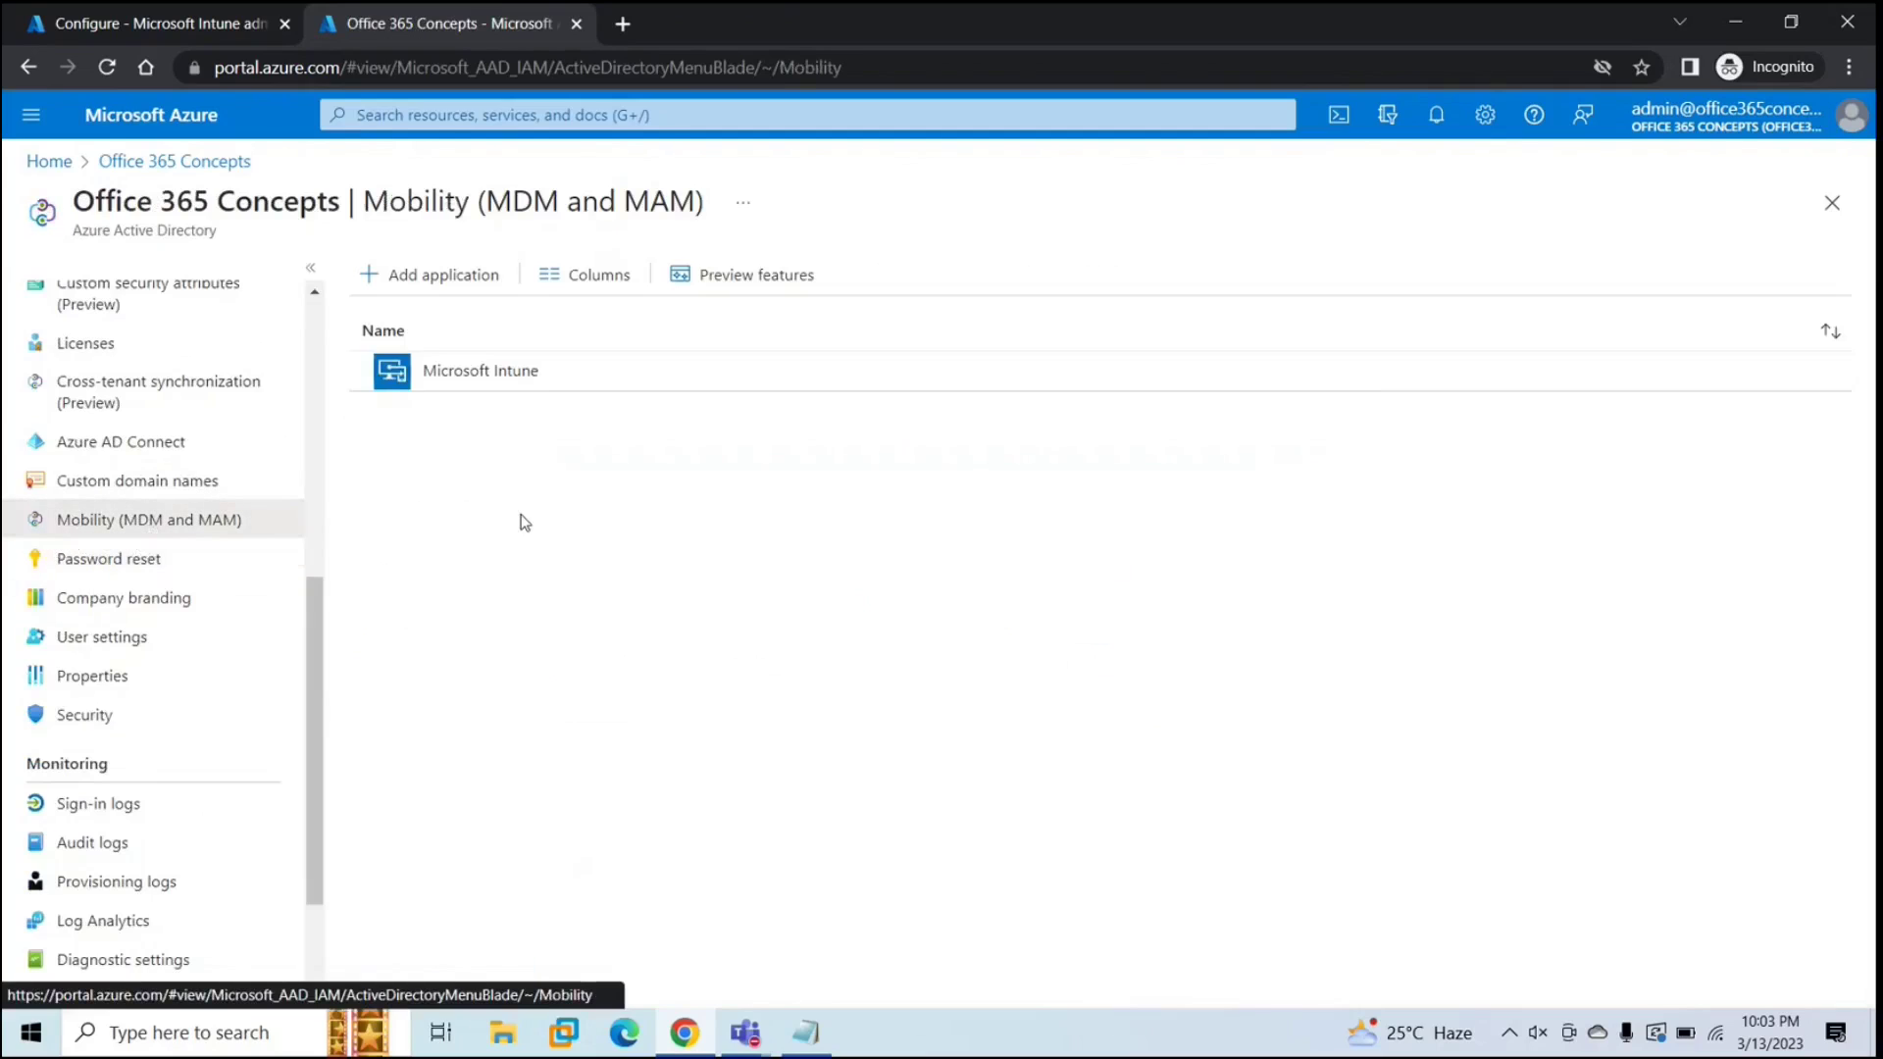
left_click(475, 372)
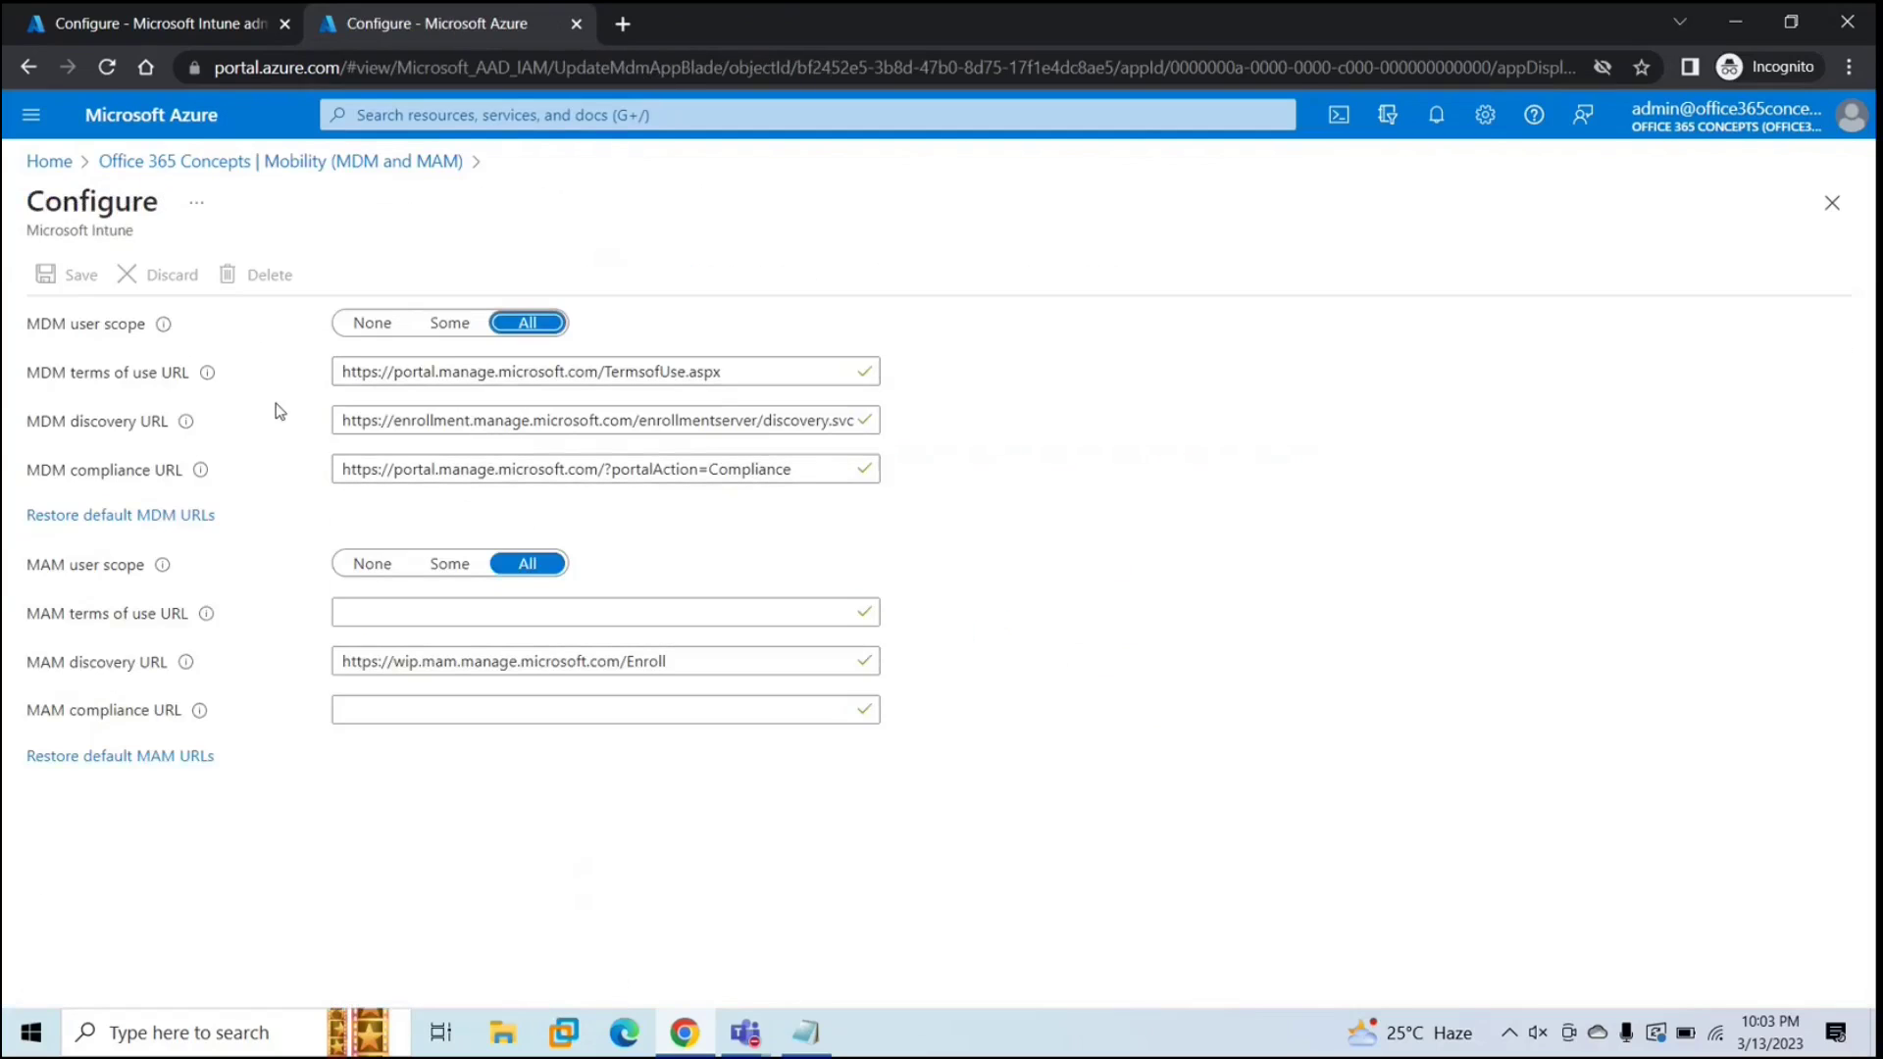
left_click(166, 27)
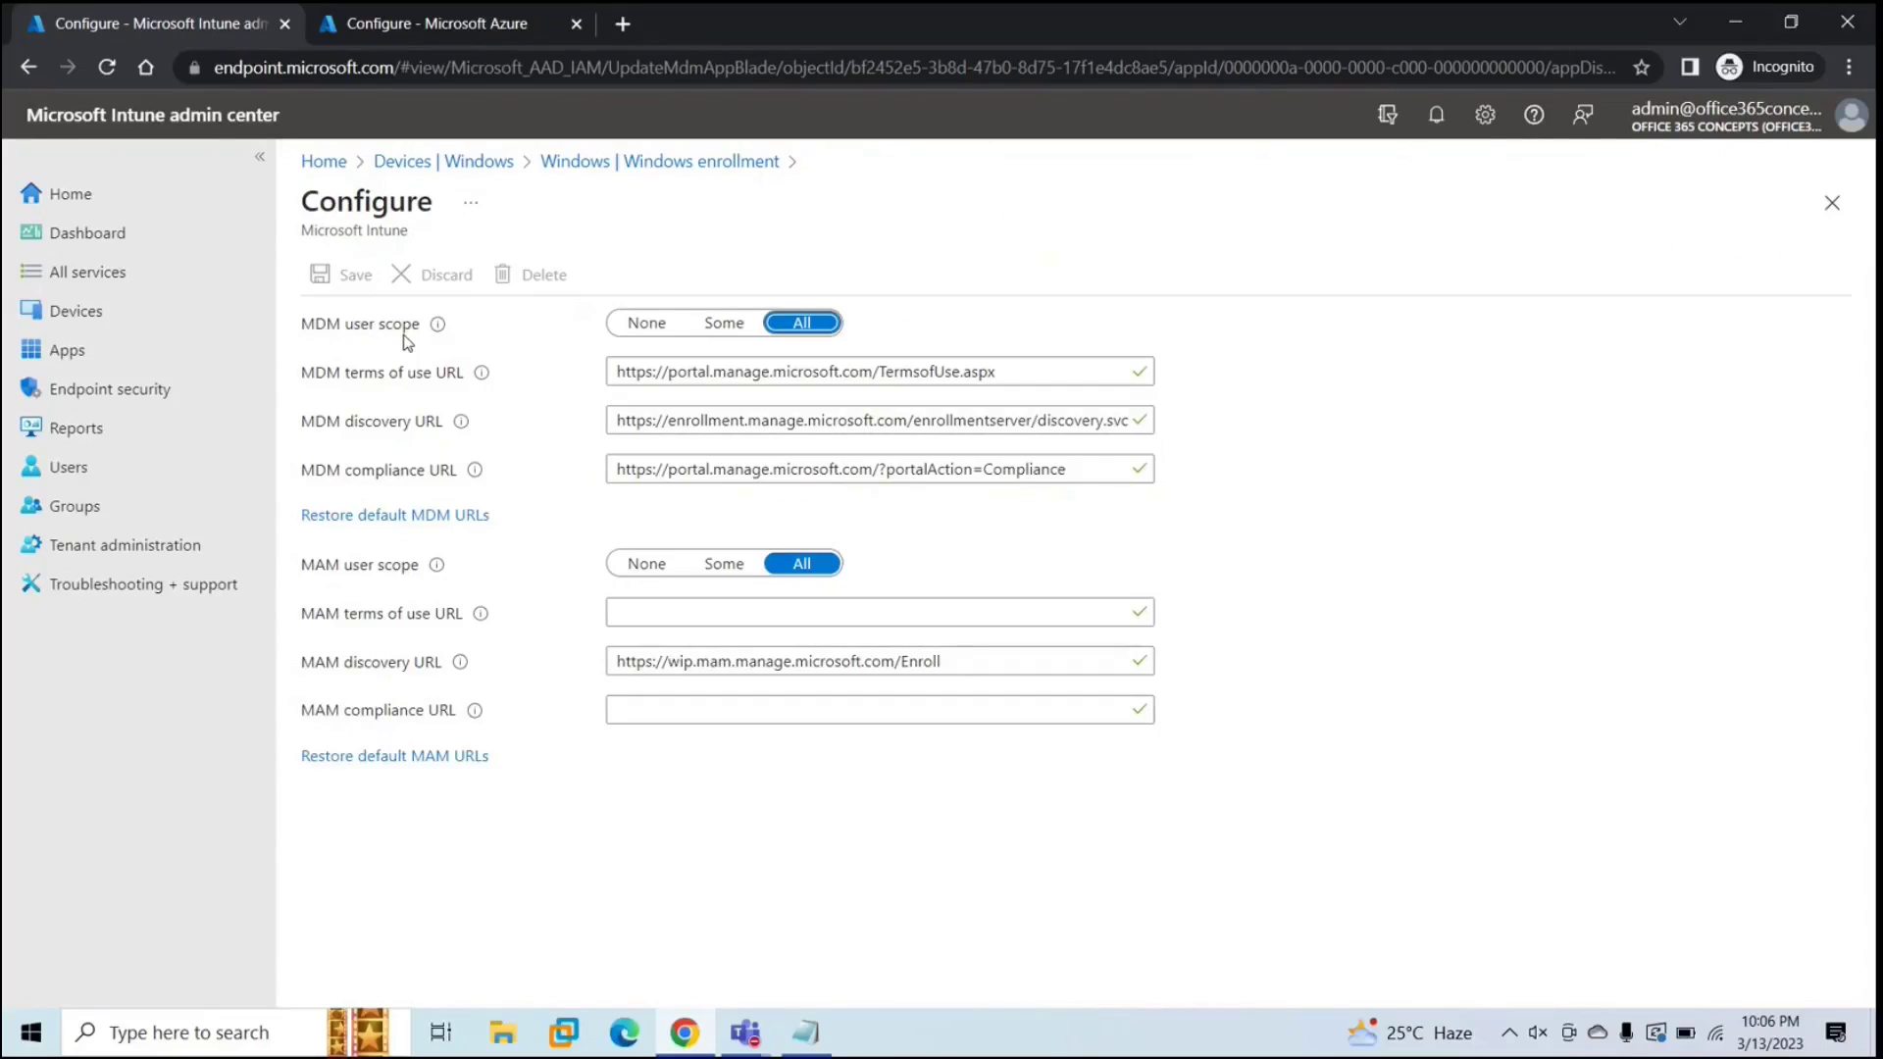
- Change MDM user scope from All to None, then Some, and browse groups without selecting any
left_click(626, 326)
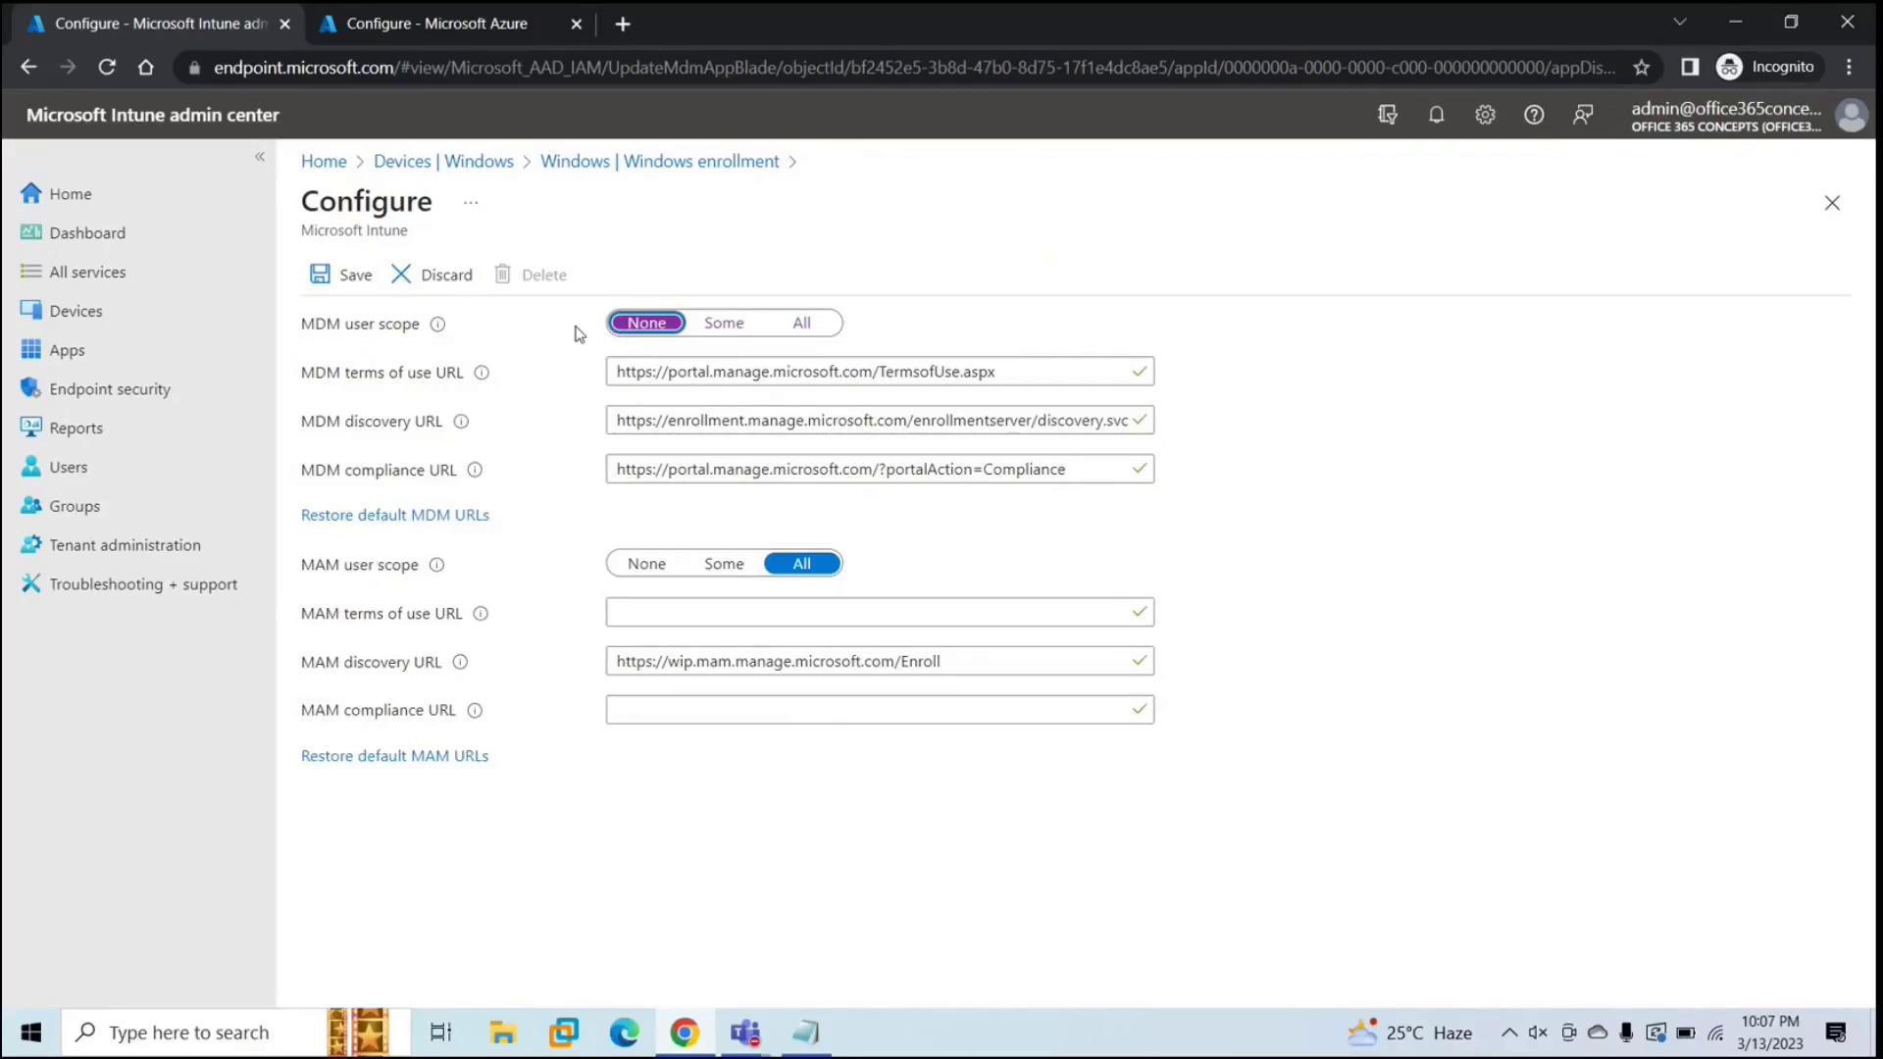
left_click(715, 331)
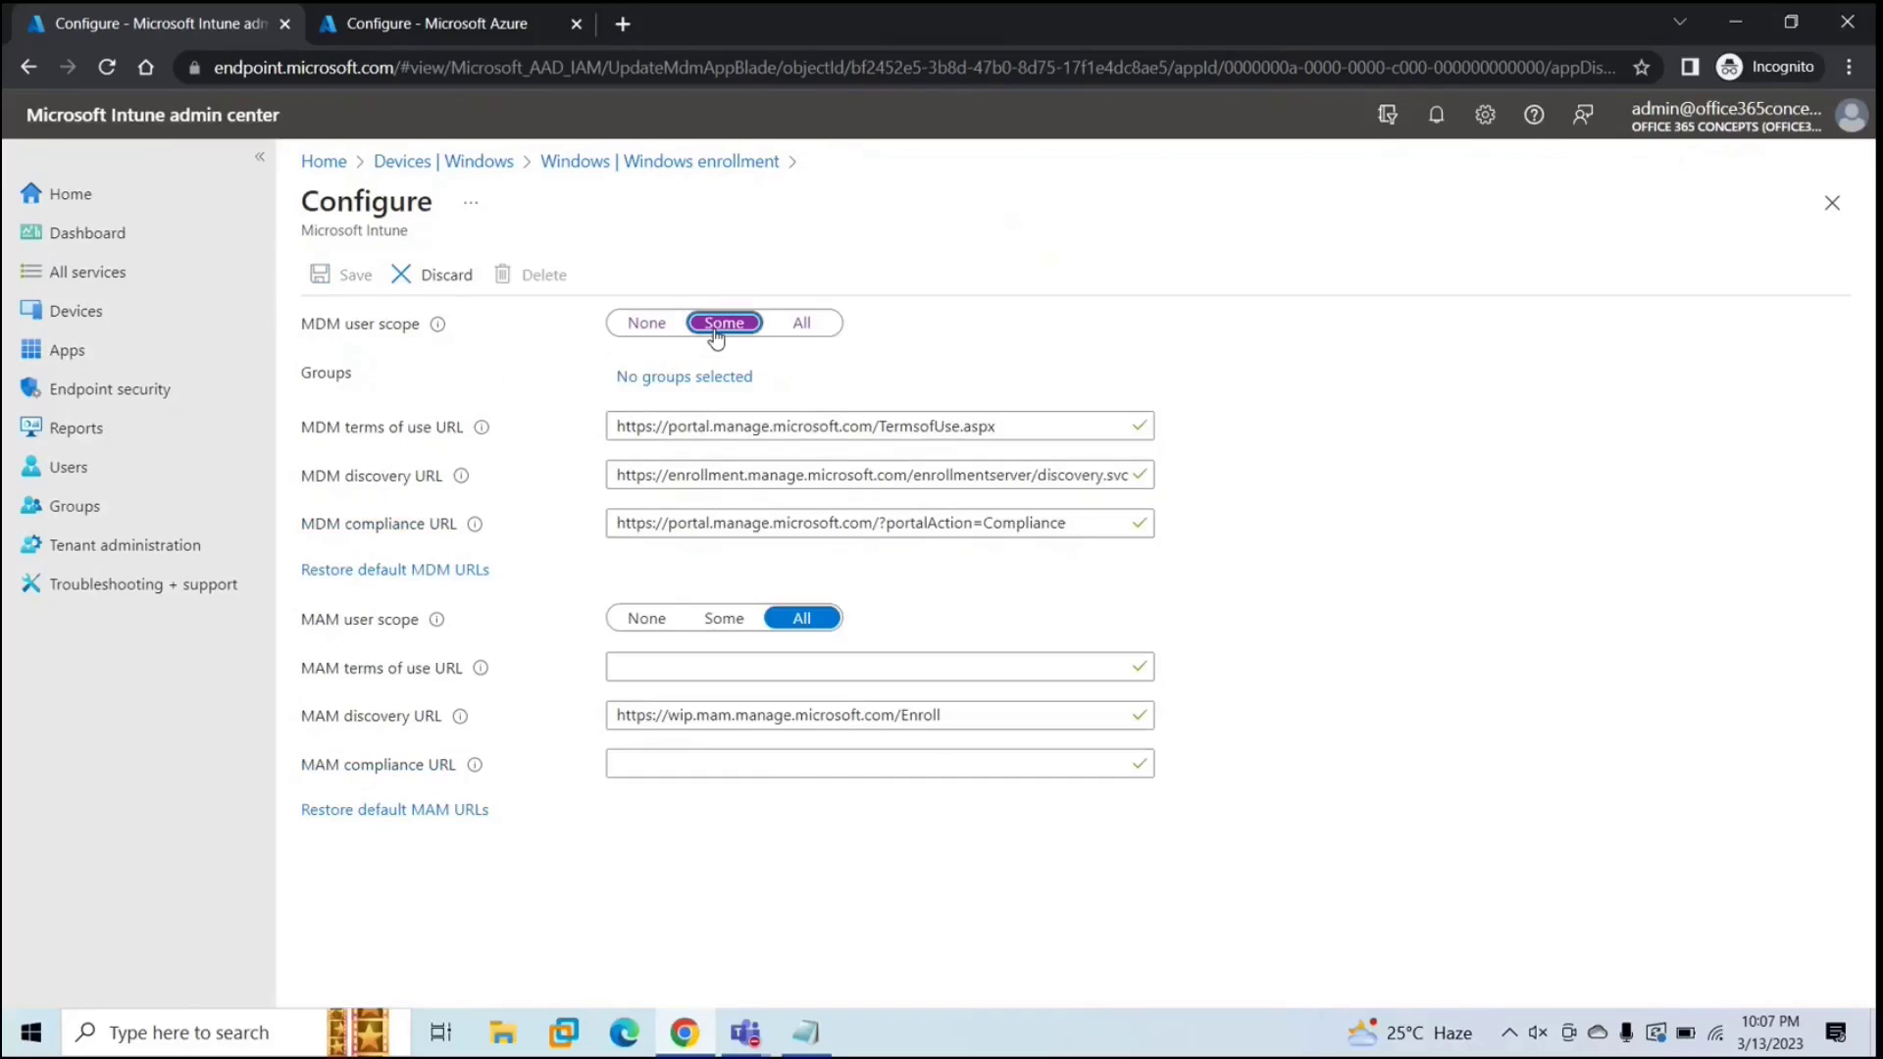
left_click(673, 384)
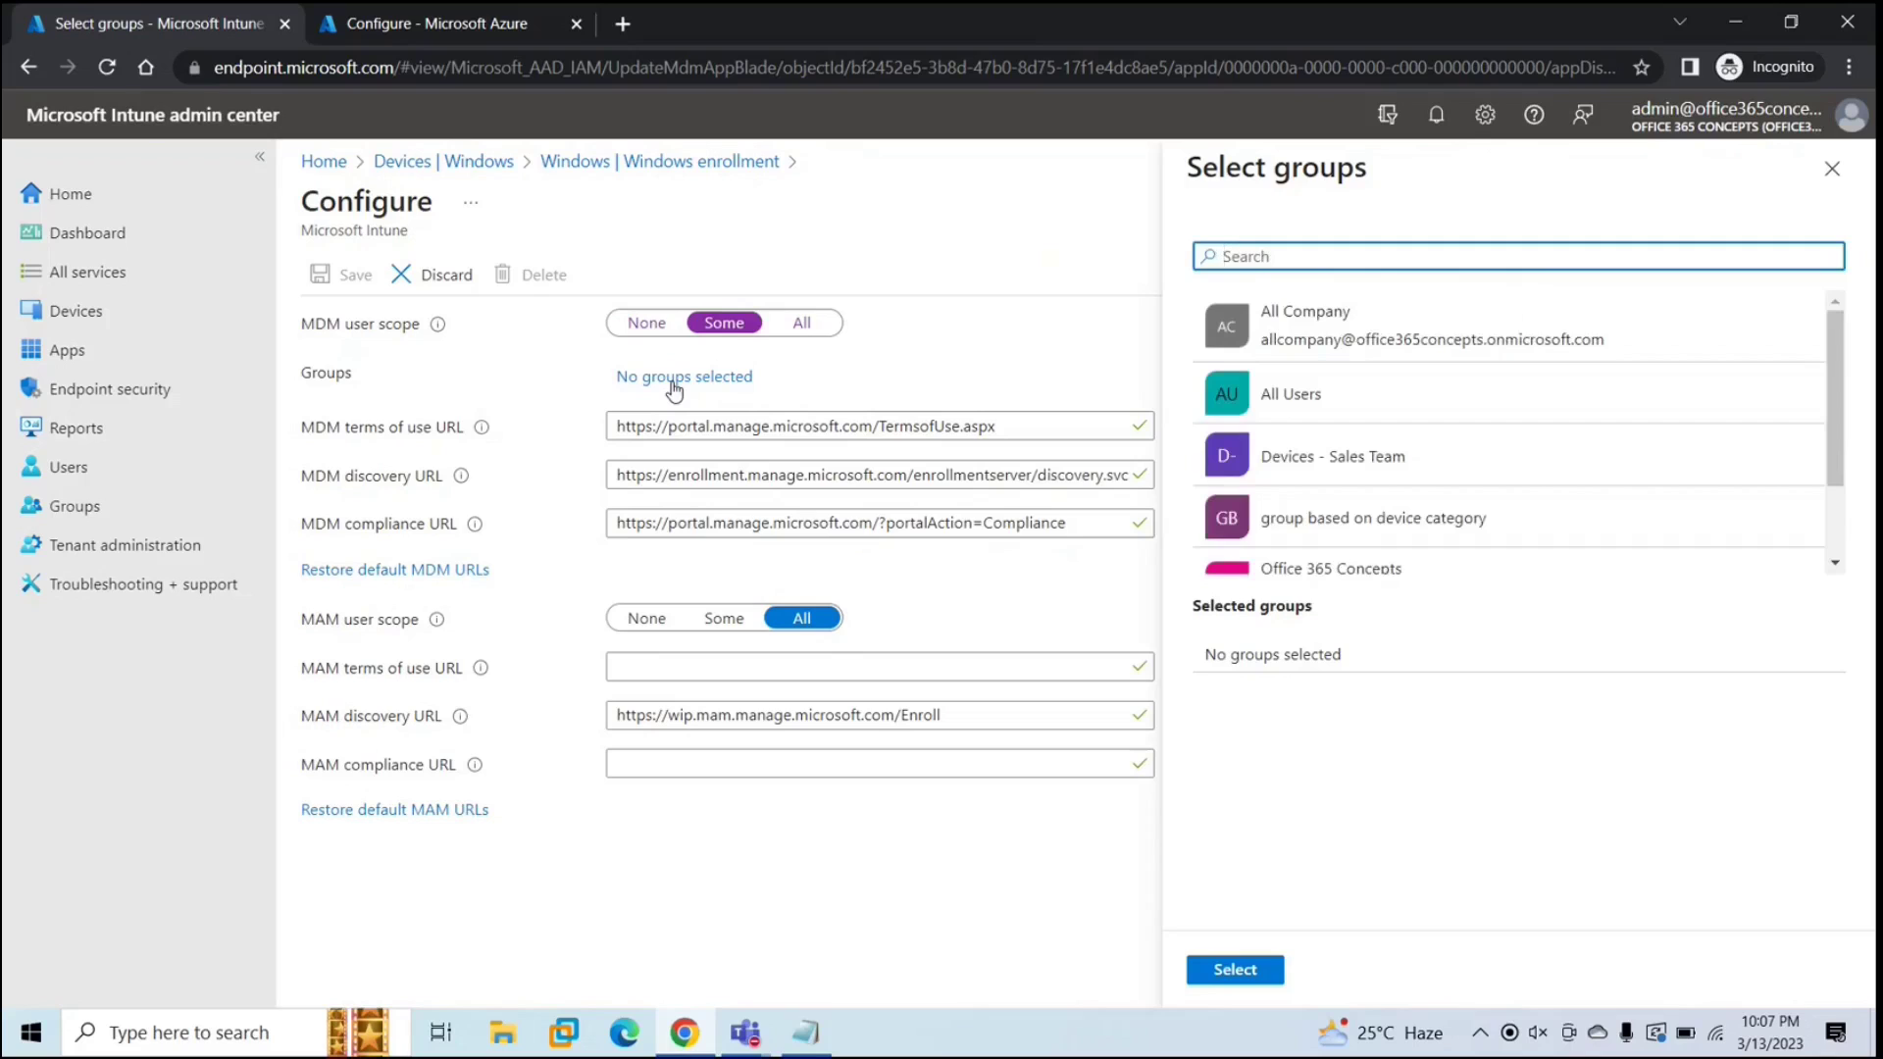
scroll(1409, 450, "down", 2)
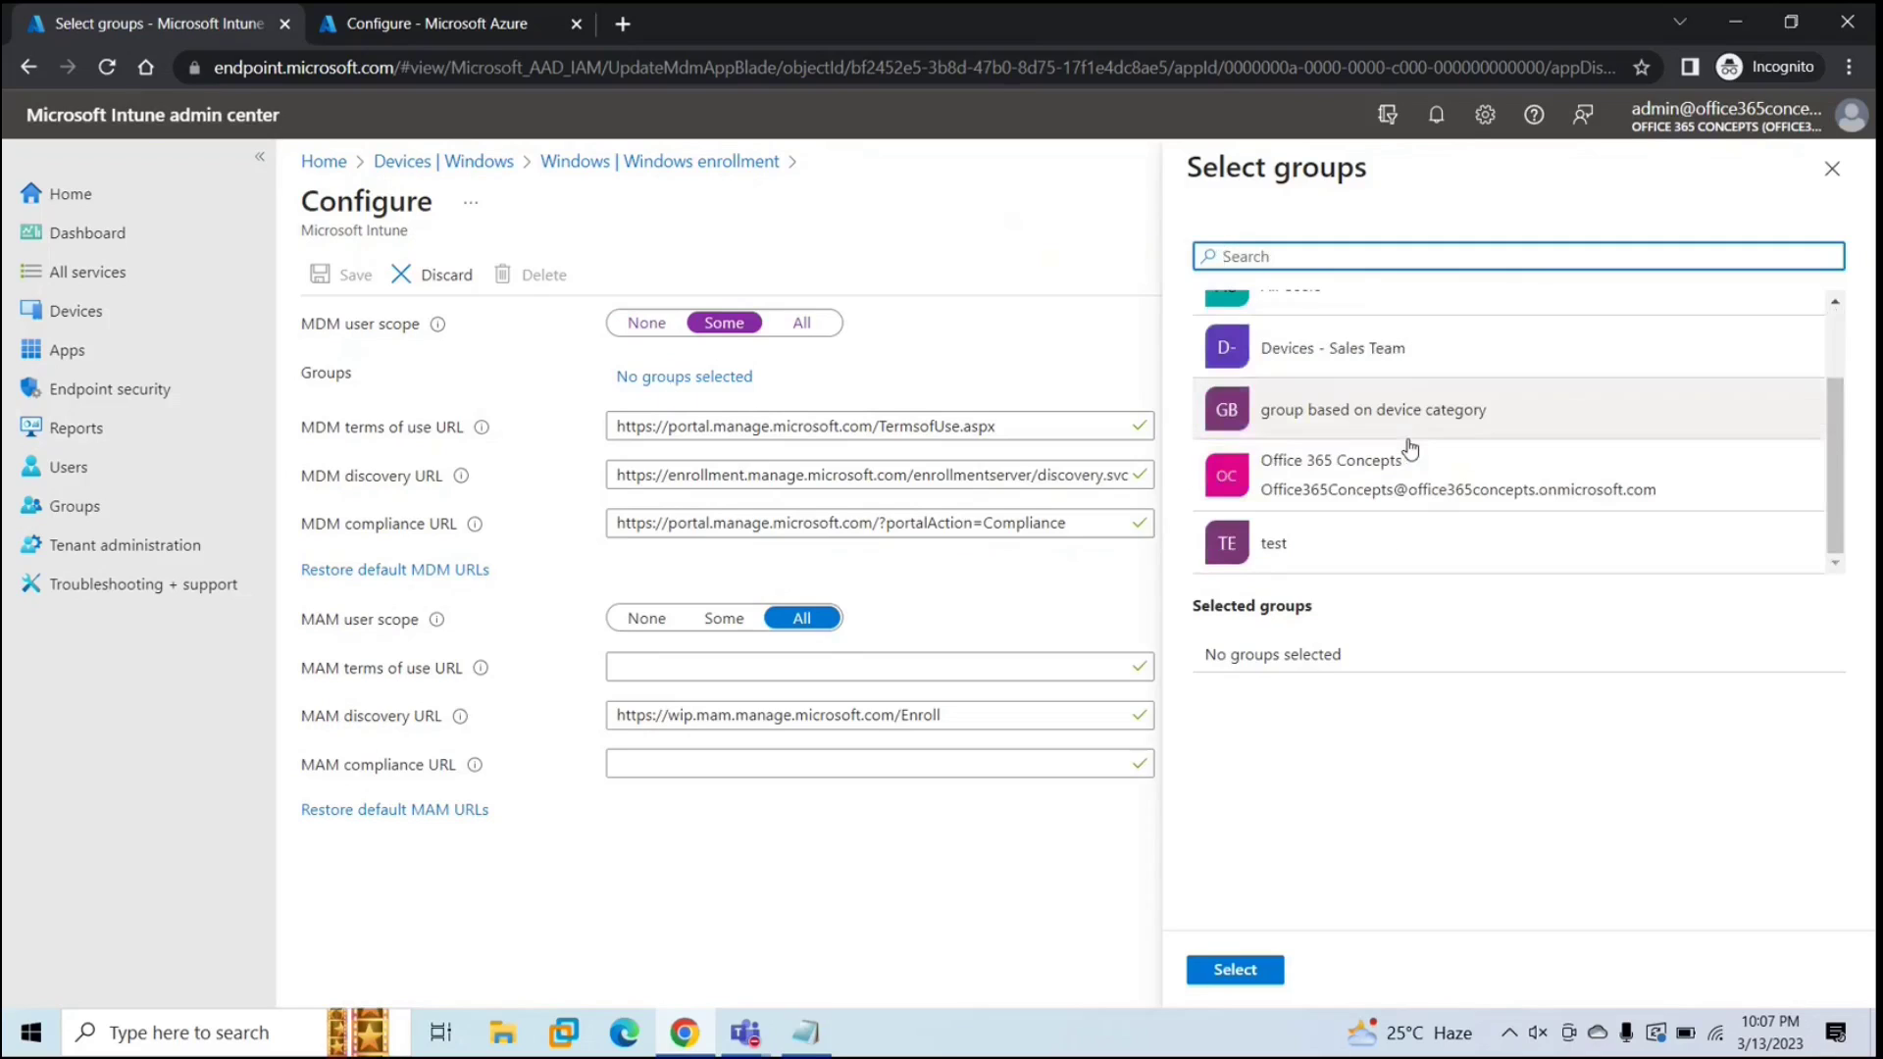
scroll(1410, 451, "up", 2)
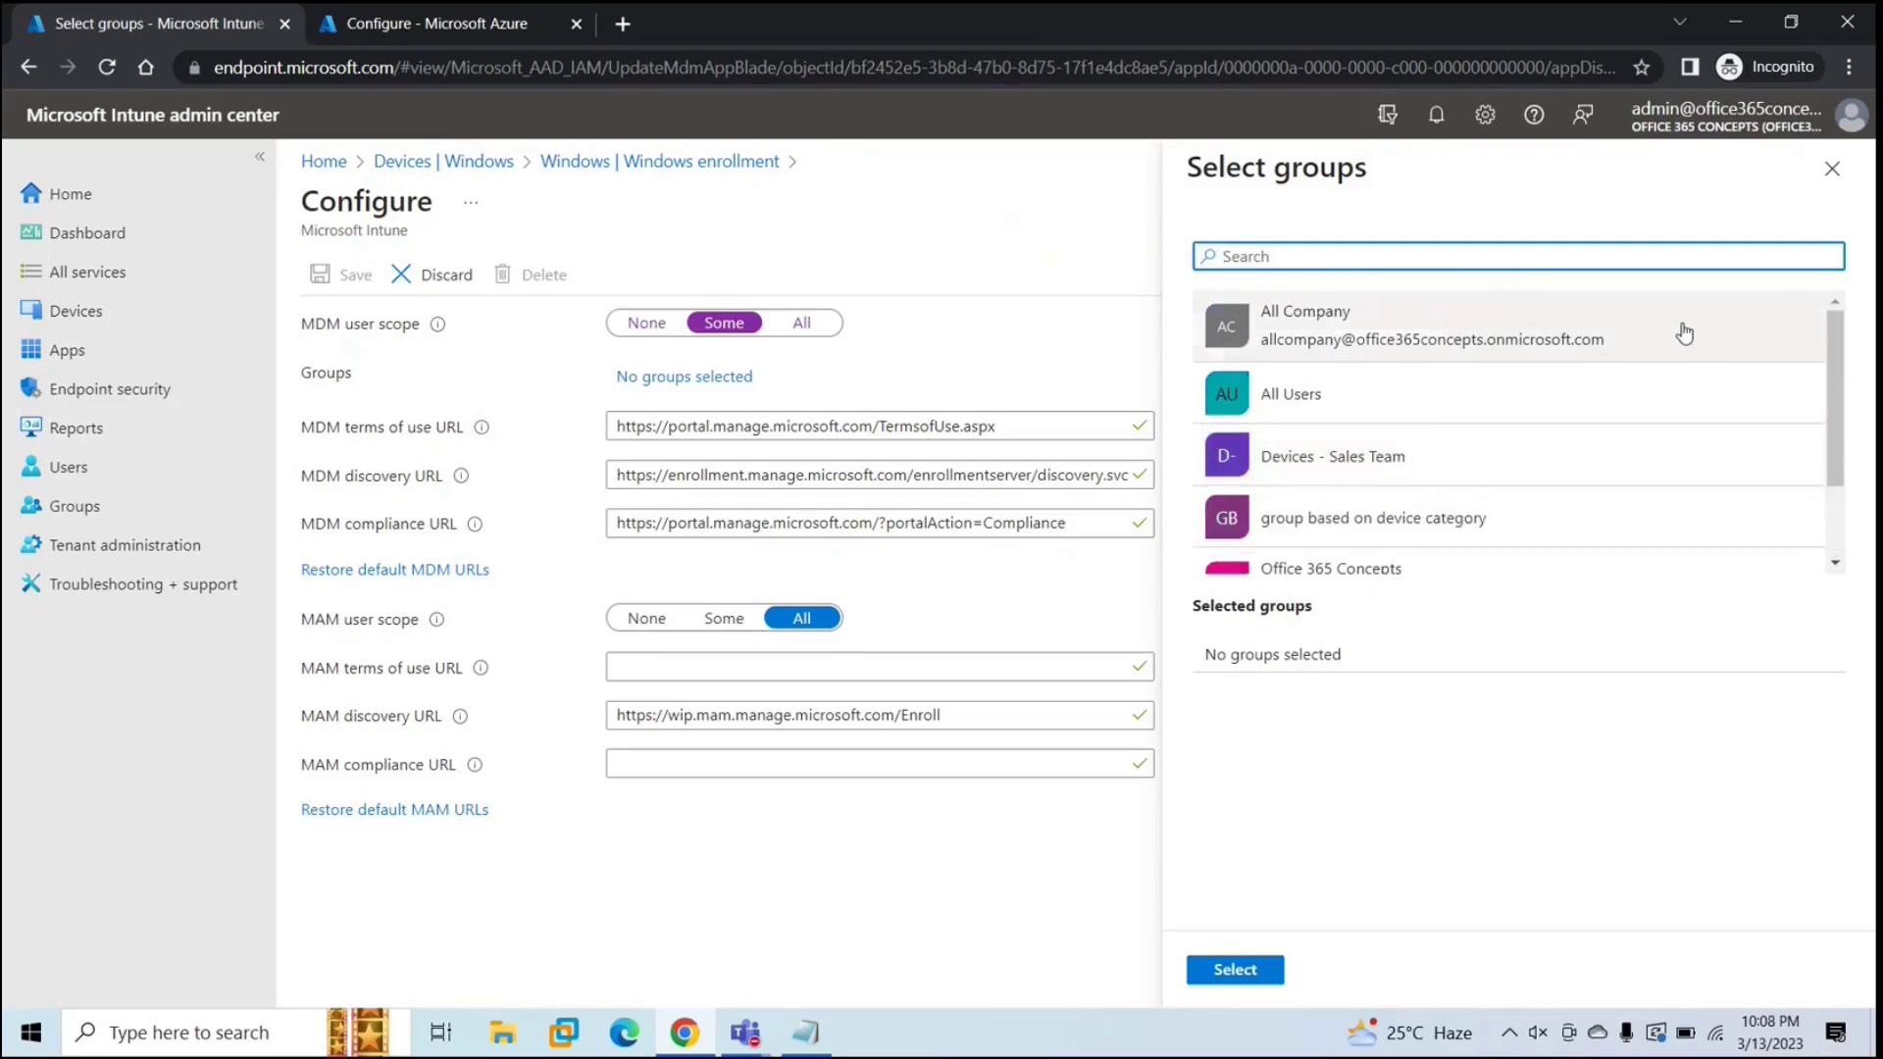
left_click(1832, 169)
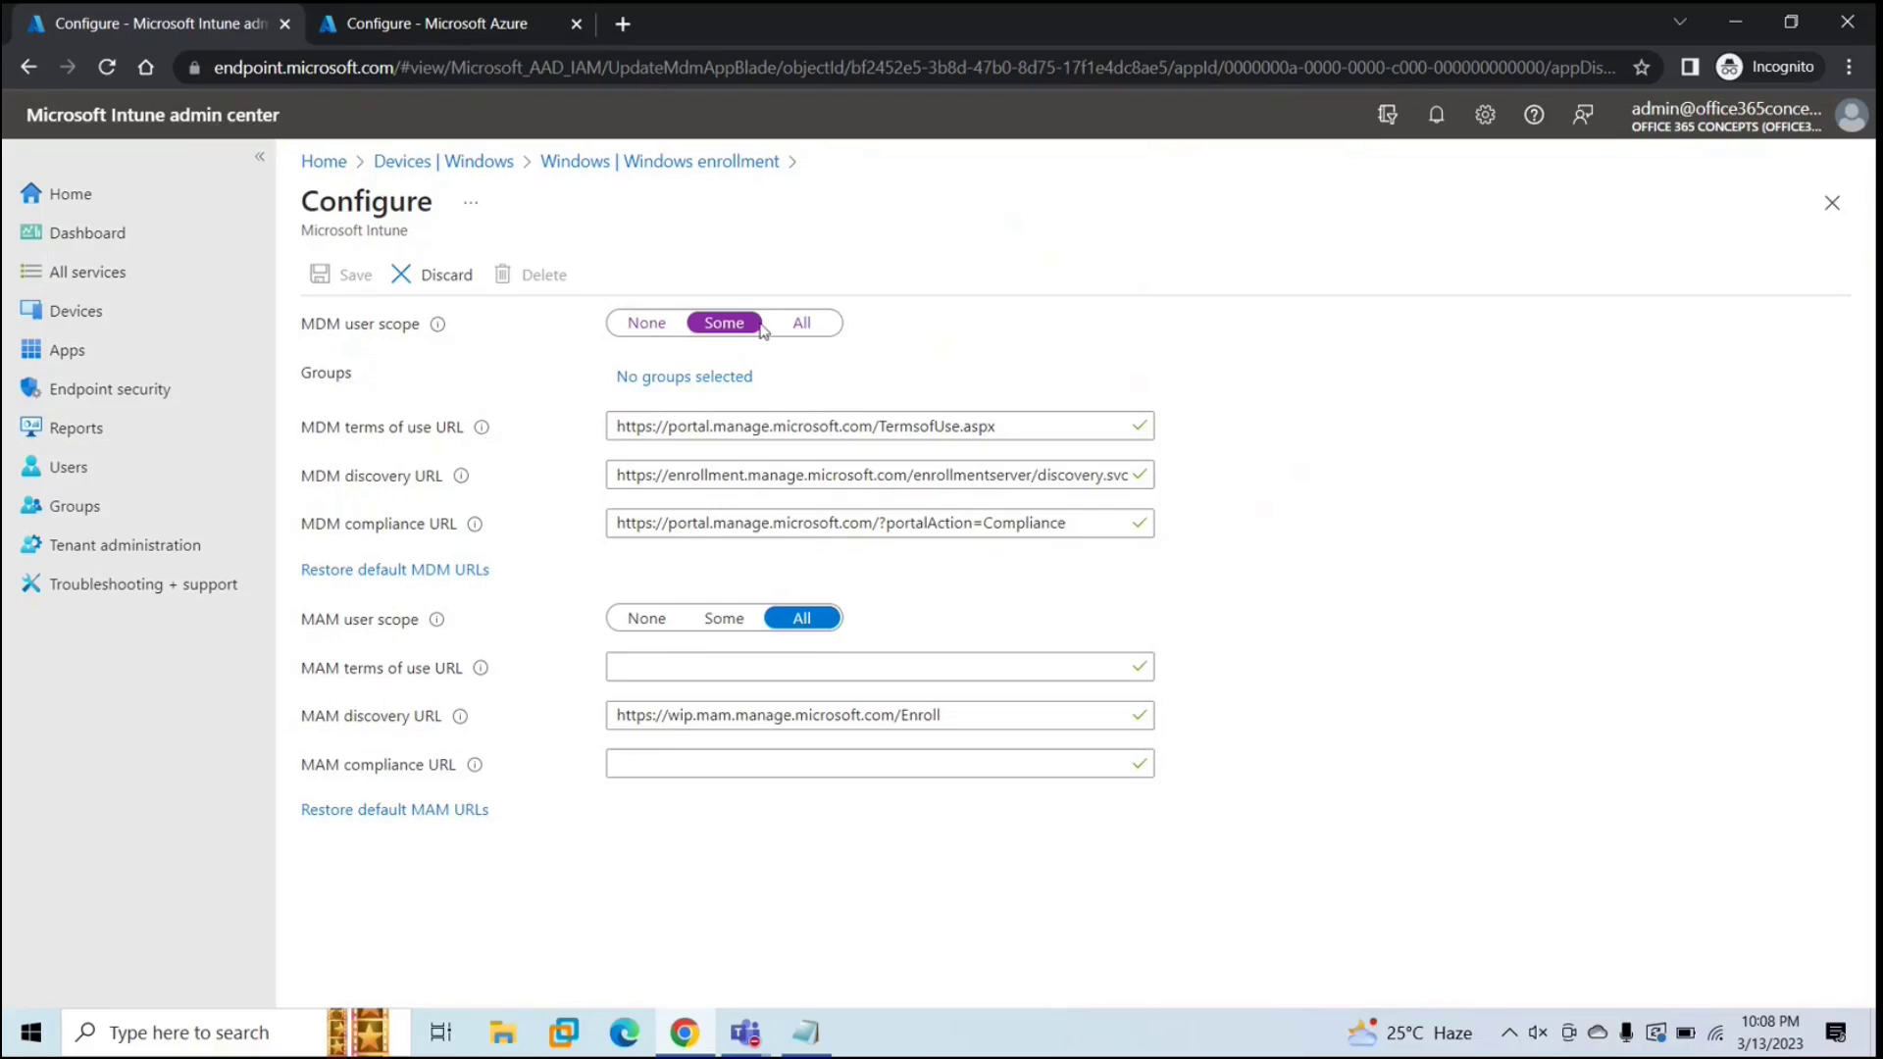
- Set MDM user scope to All and MAM user scope to None, then save
left_click(806, 328)
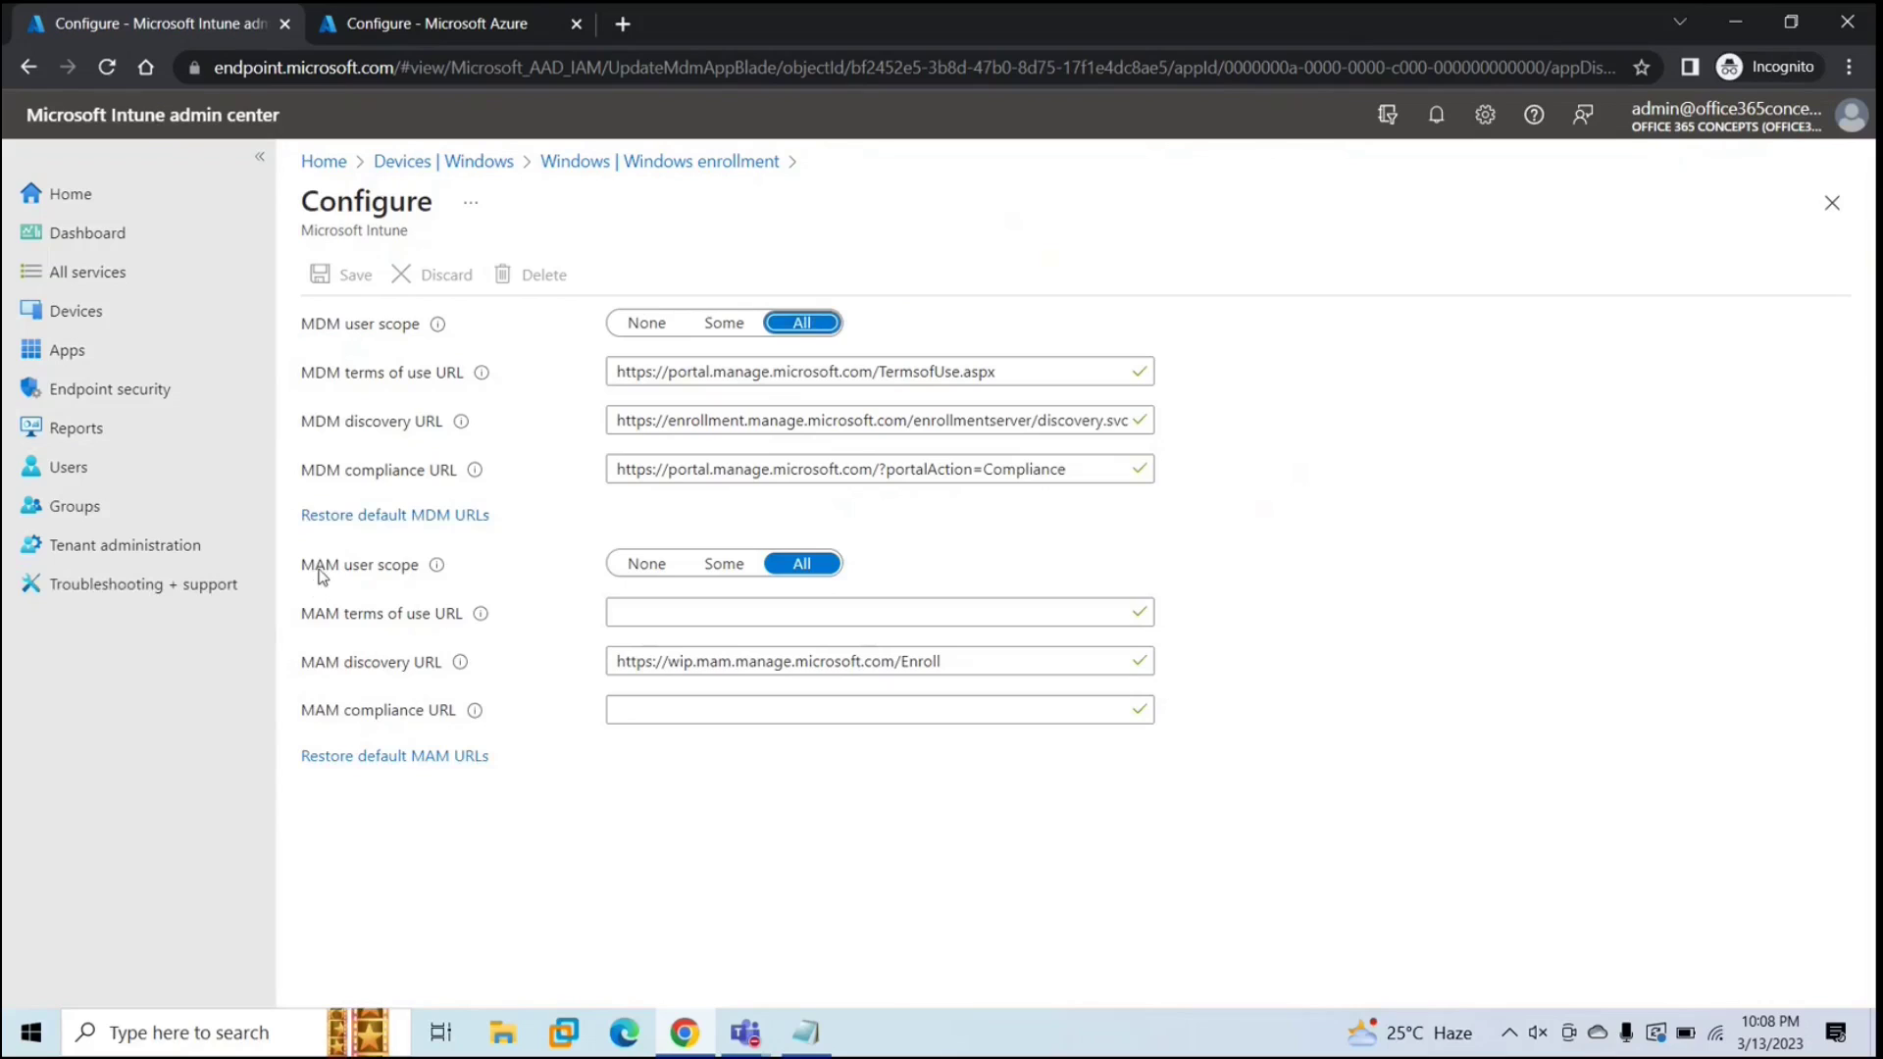
left_click(646, 565)
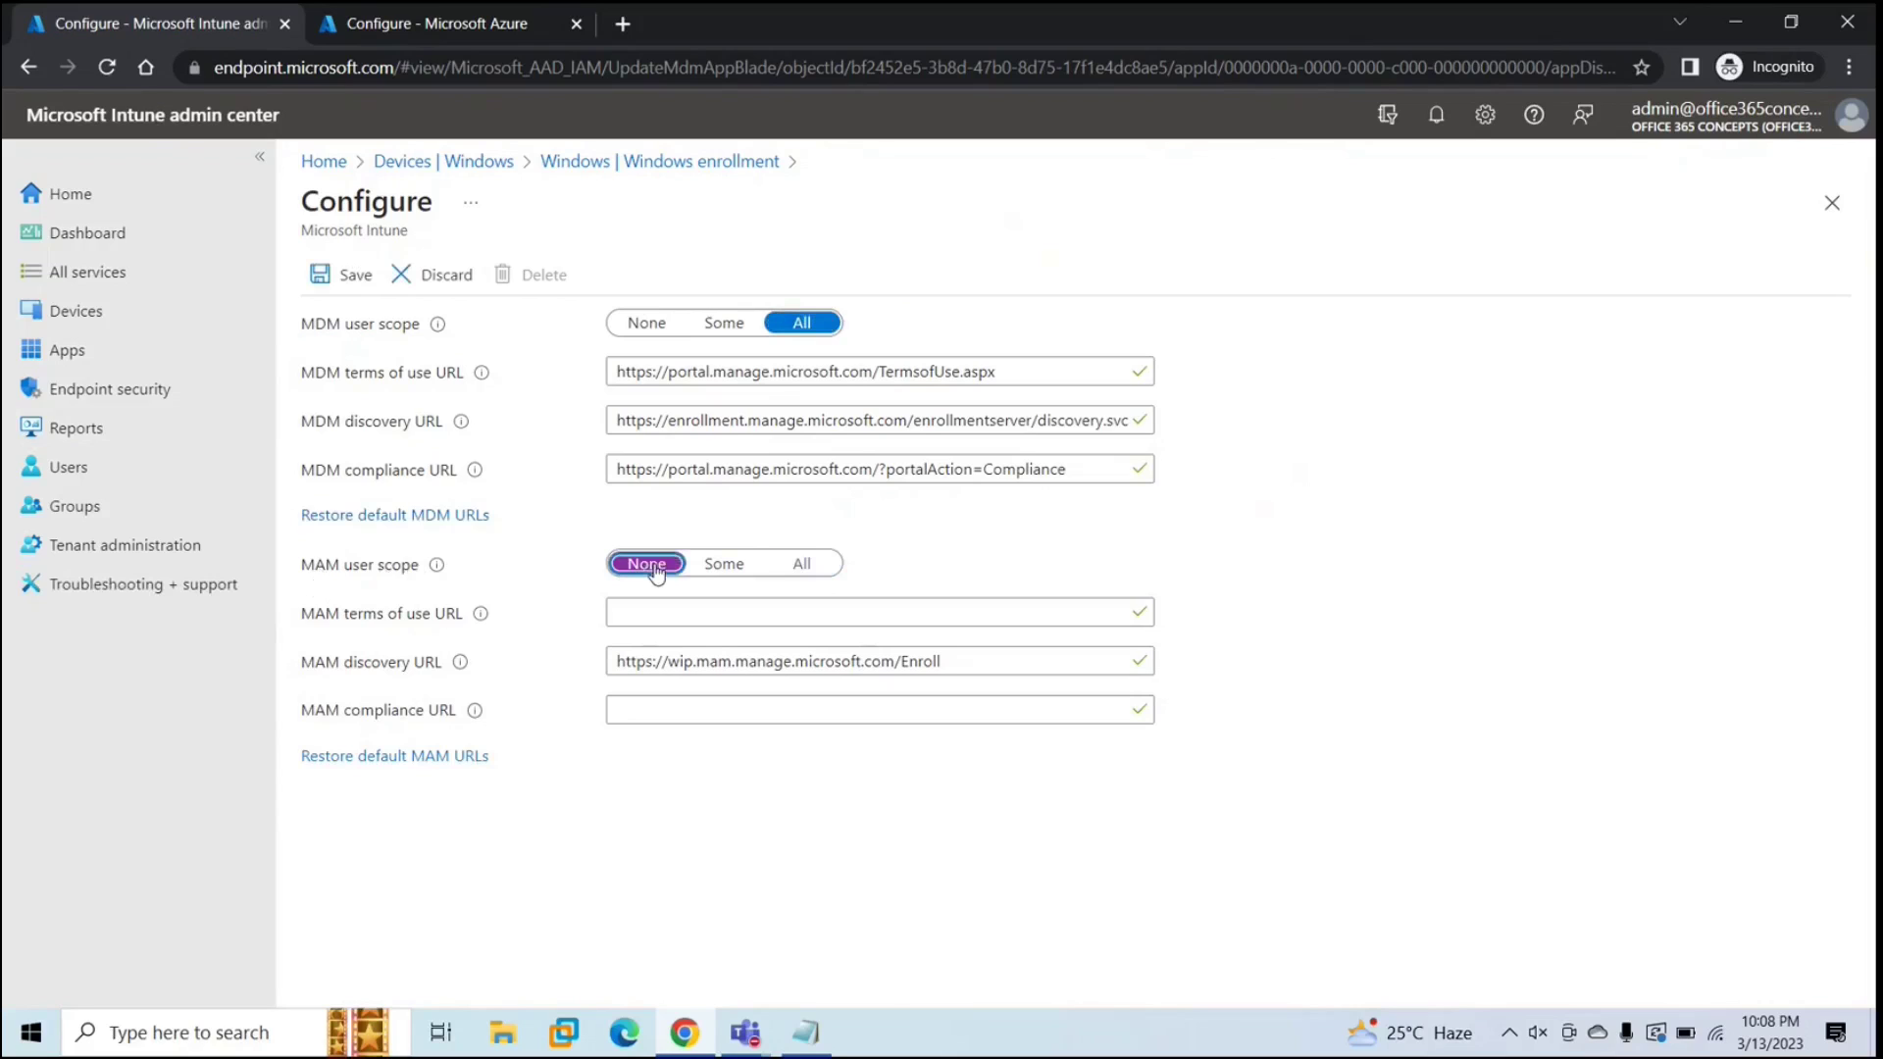
left_click(353, 280)
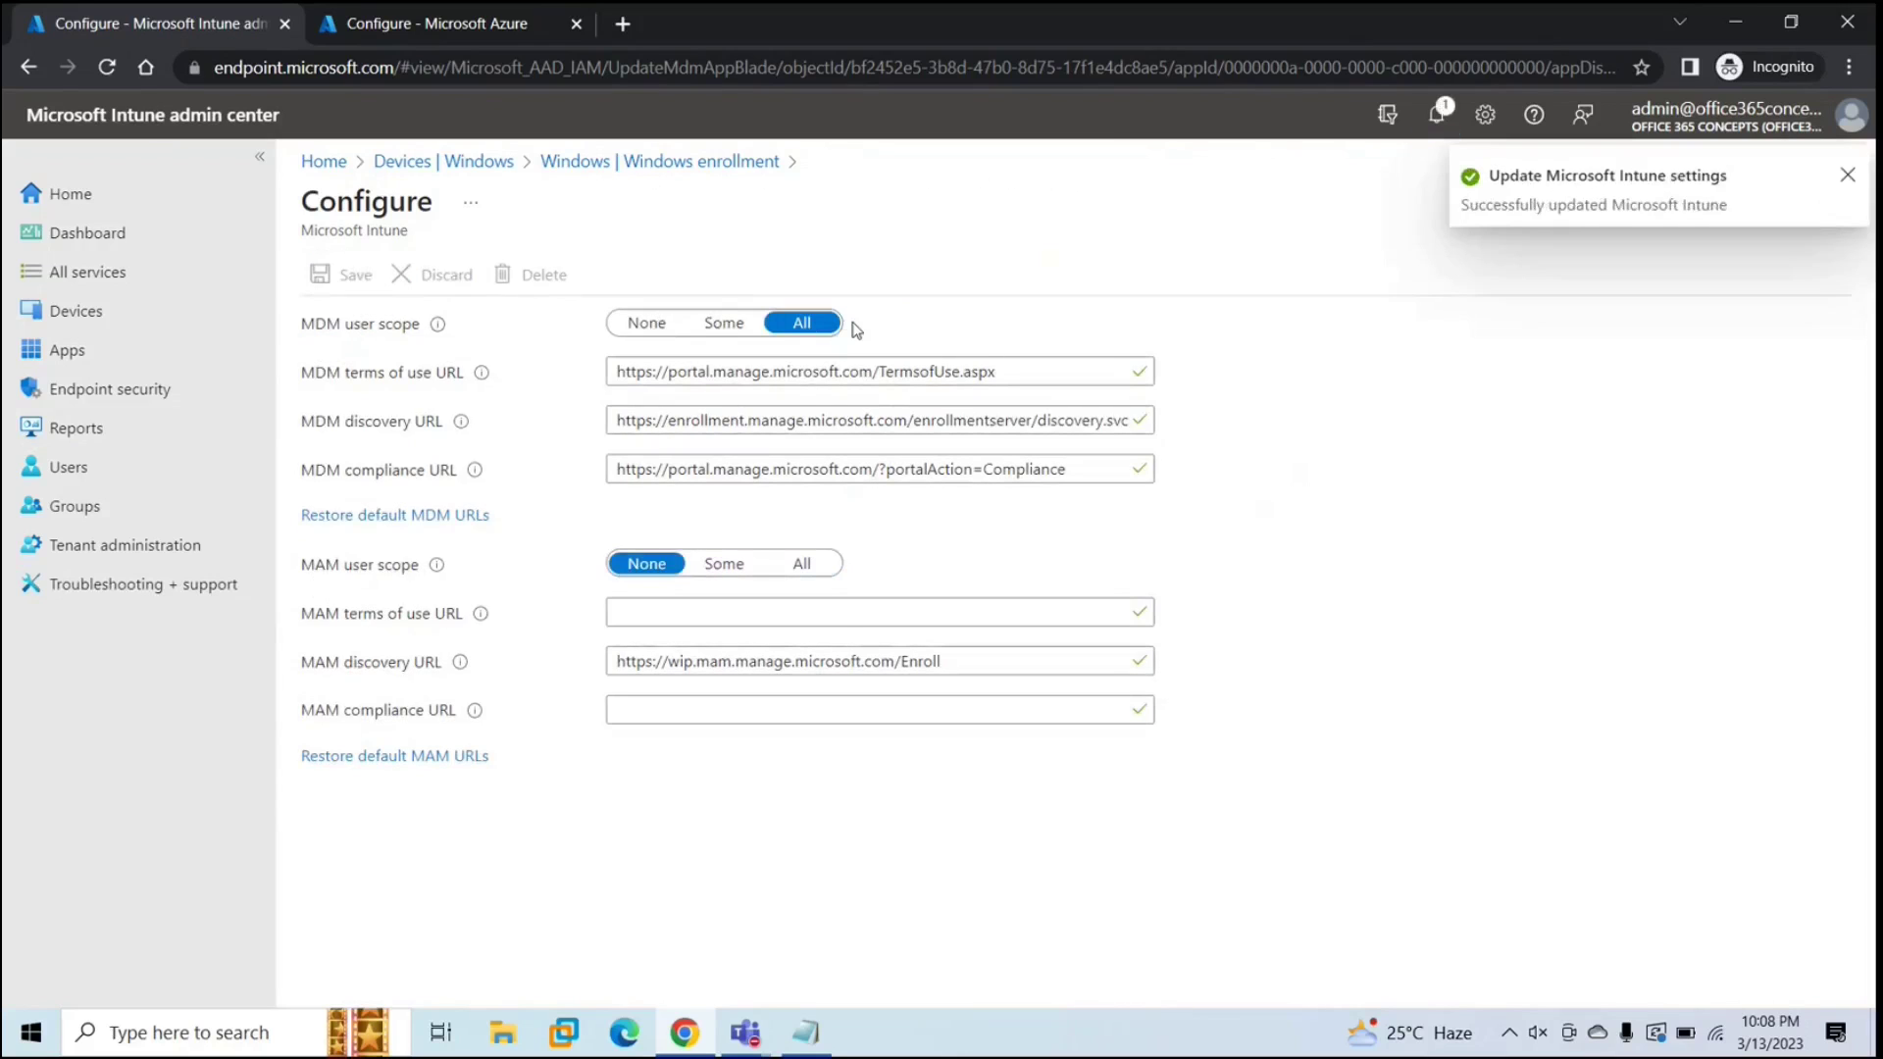
- Review the MDM terms of use, discovery and compliance URL fields
left_click(801, 329)
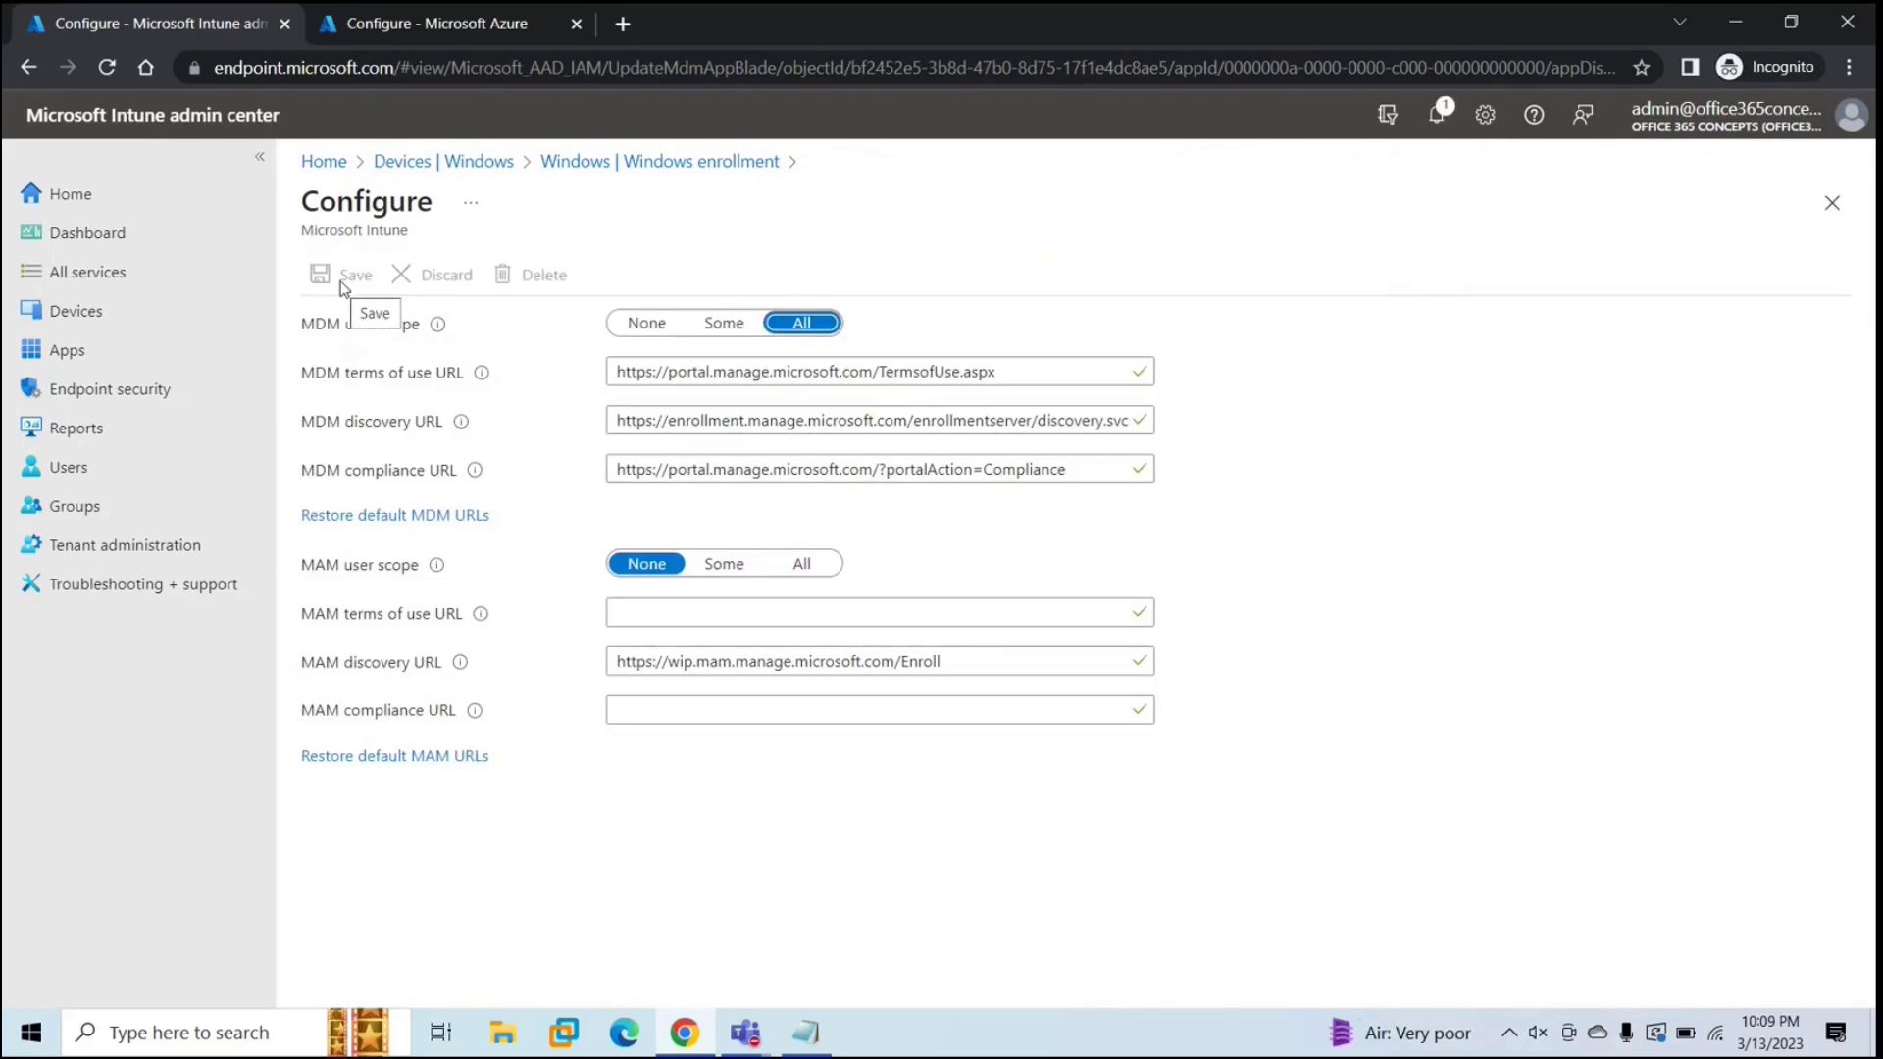
left_click(751, 370)
left_click(810, 412)
left_click(802, 465)
left_click(961, 395)
- Go to GoDaddy in a new tab and find the DNS Records section
left_click(622, 27)
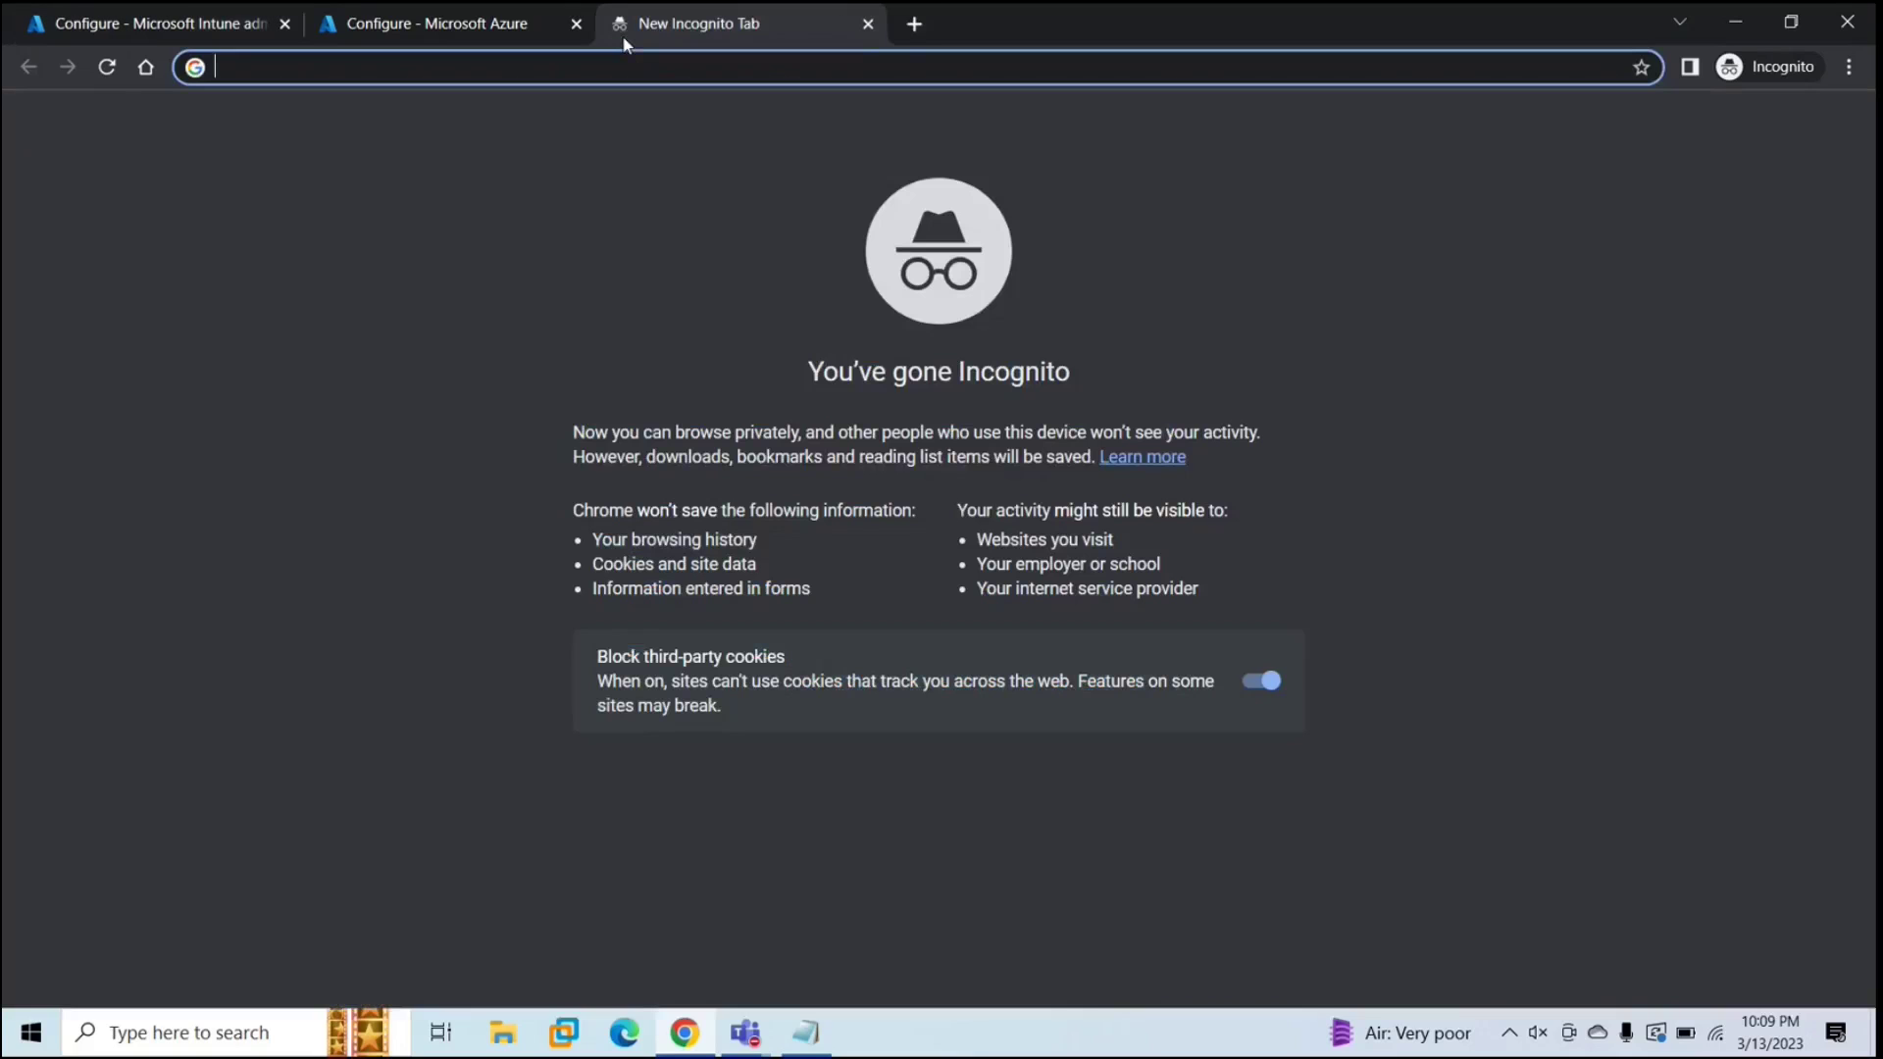
type("godaddy.com")
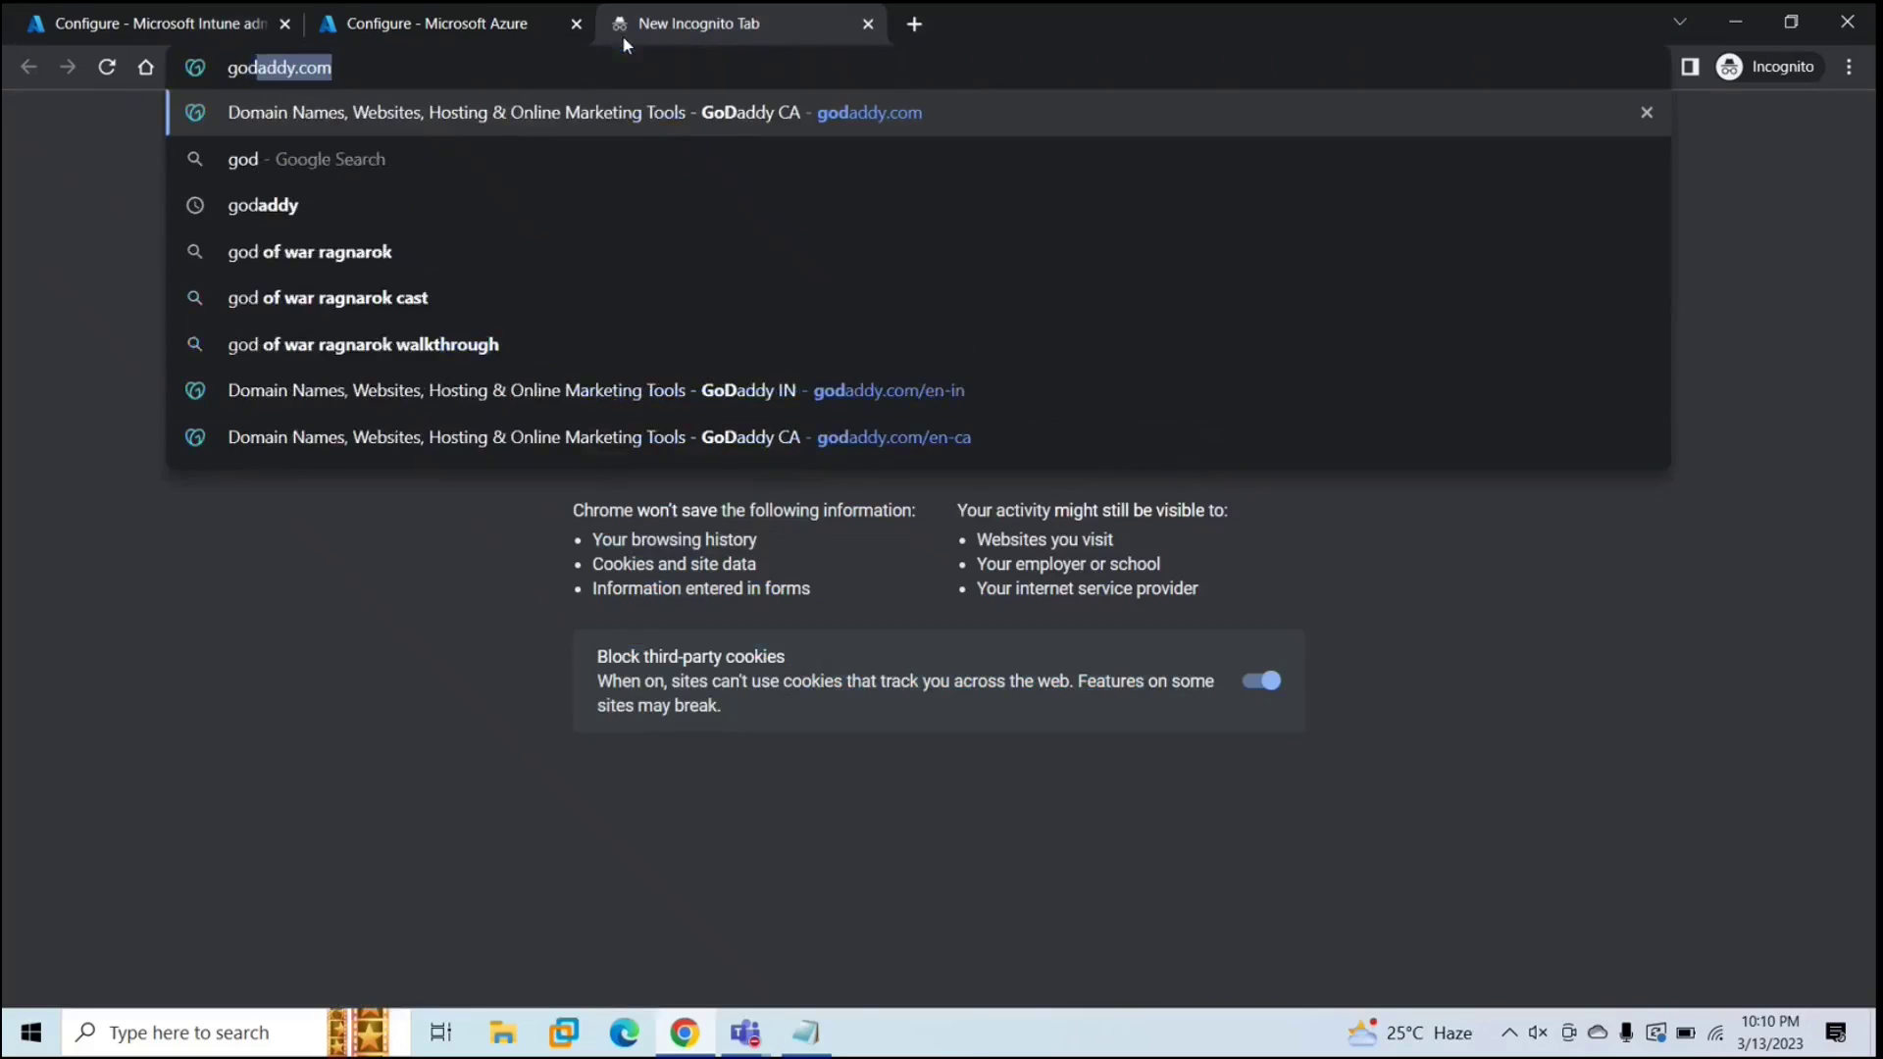
key("Return")
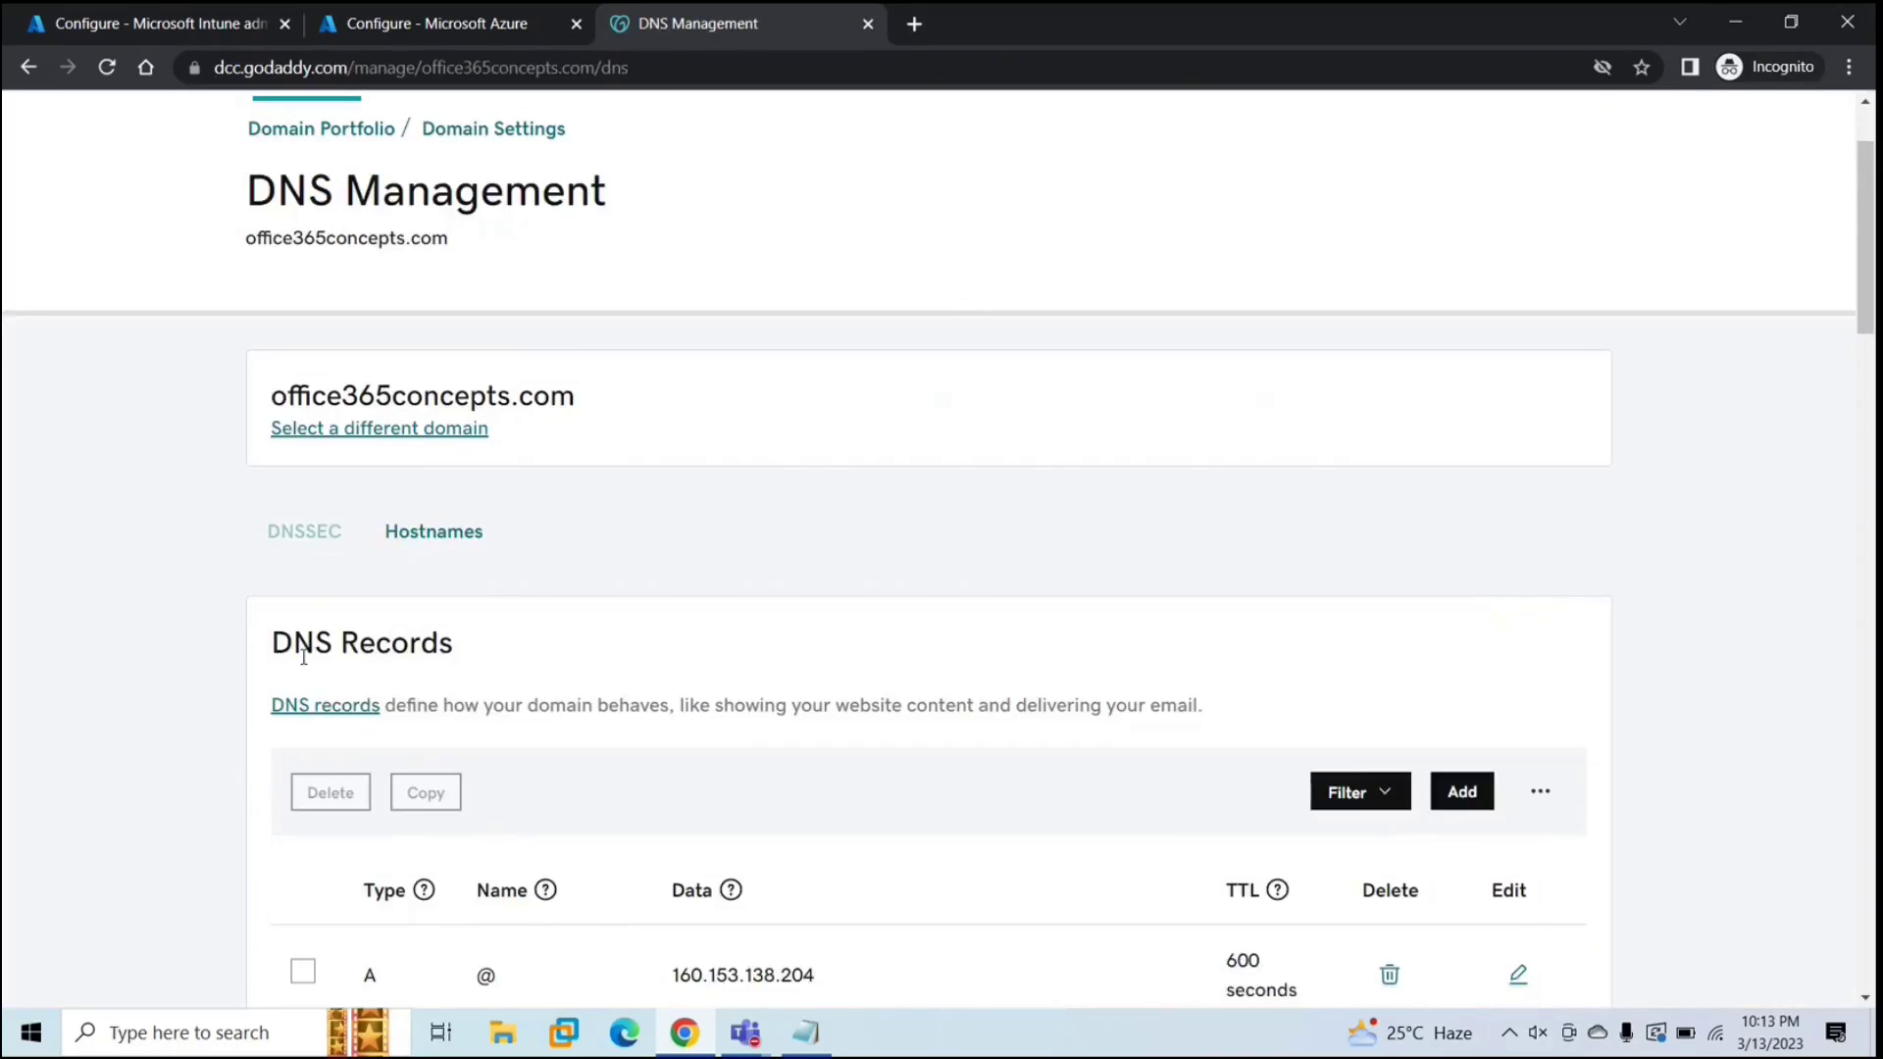
left_click_drag(277, 642, 517, 664)
left_click(618, 657)
scroll(888, 621, "down", 1)
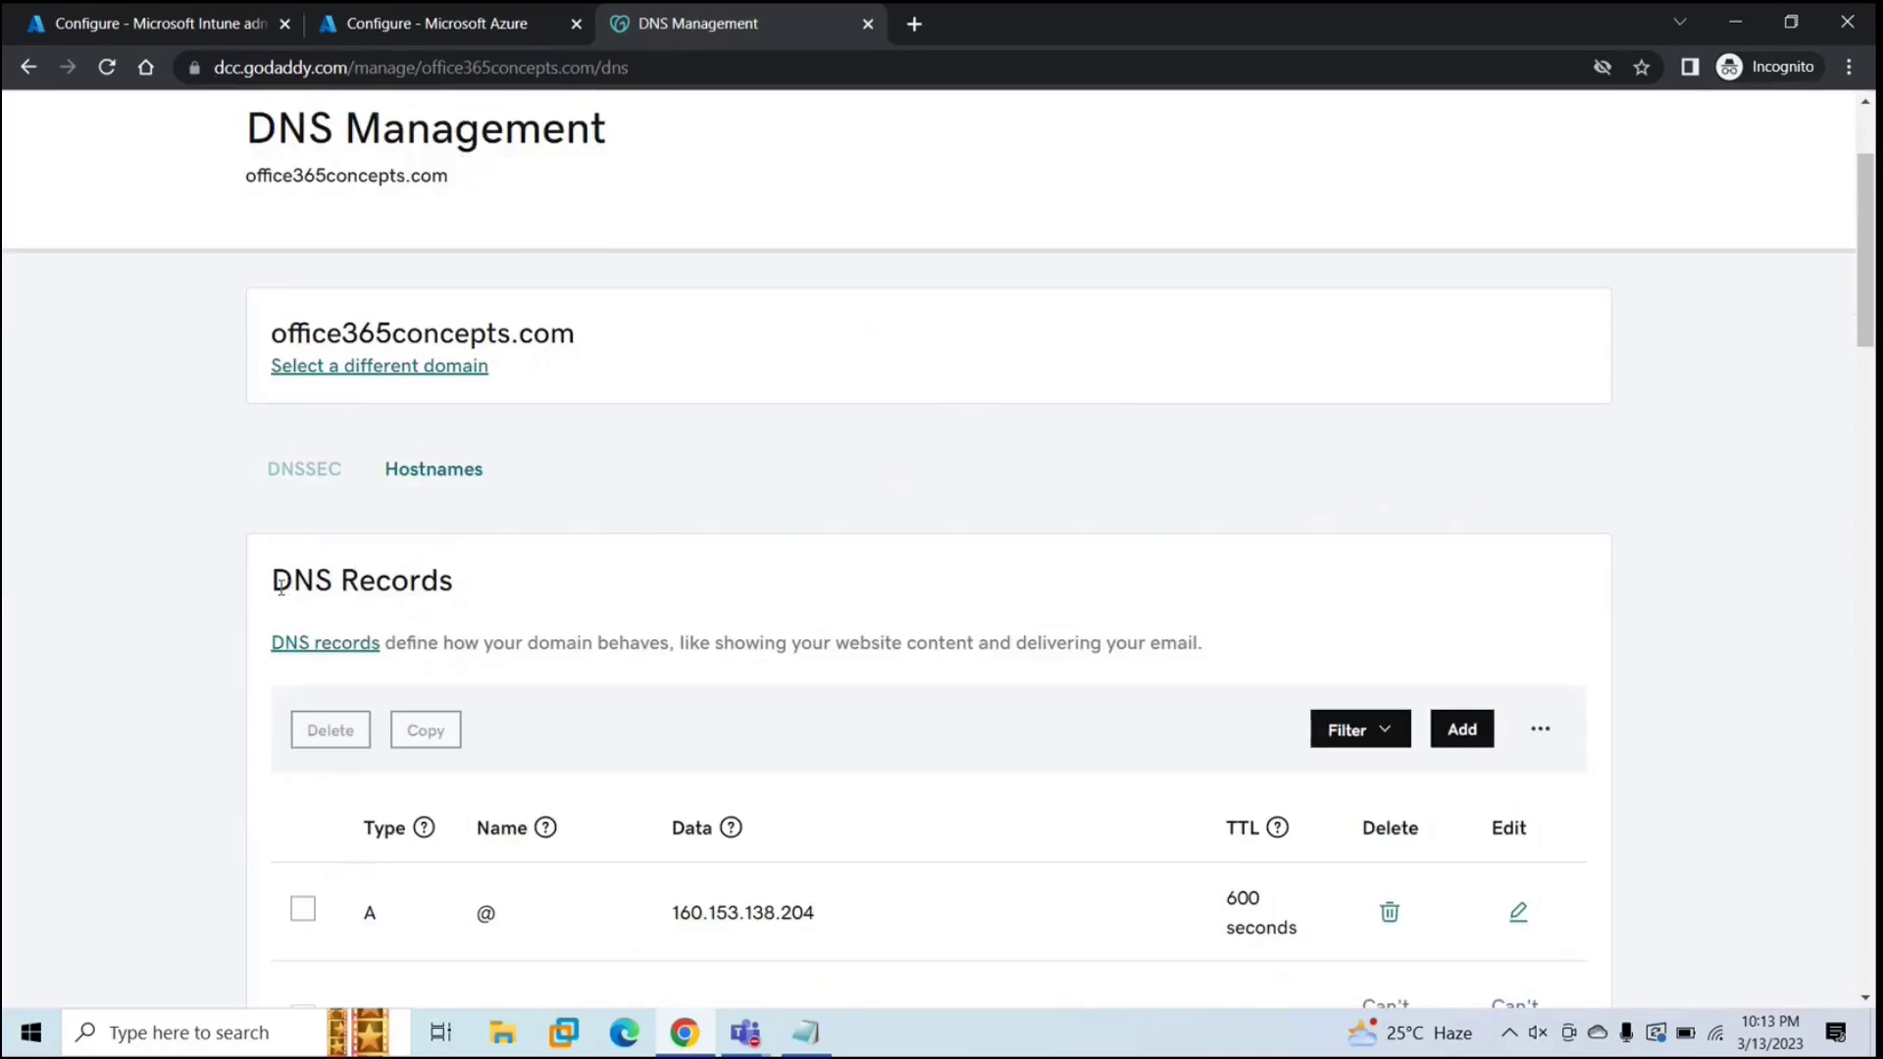
left_click_drag(274, 587, 390, 589)
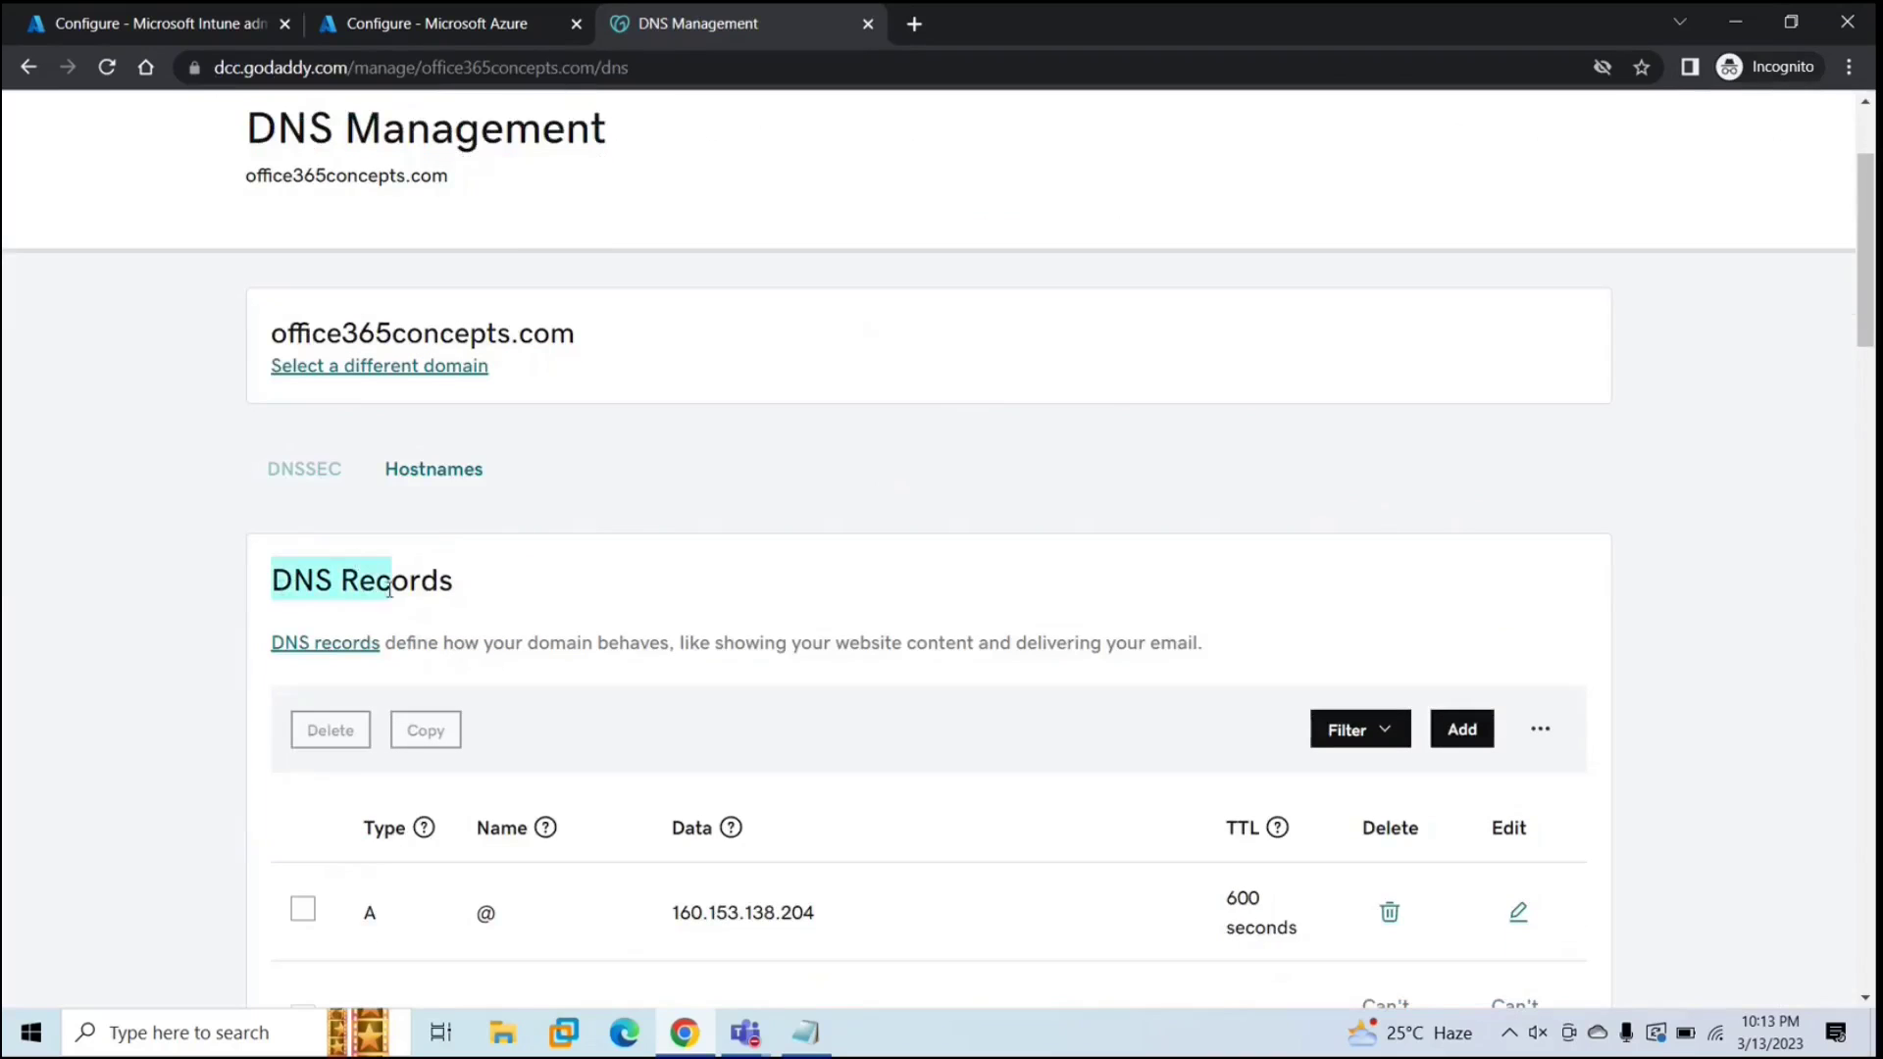
- Start a new CNAME record with EnterpriseEnrollment pasted from the notes as its name
left_click(1449, 737)
scroll(422, 942, "down", 2)
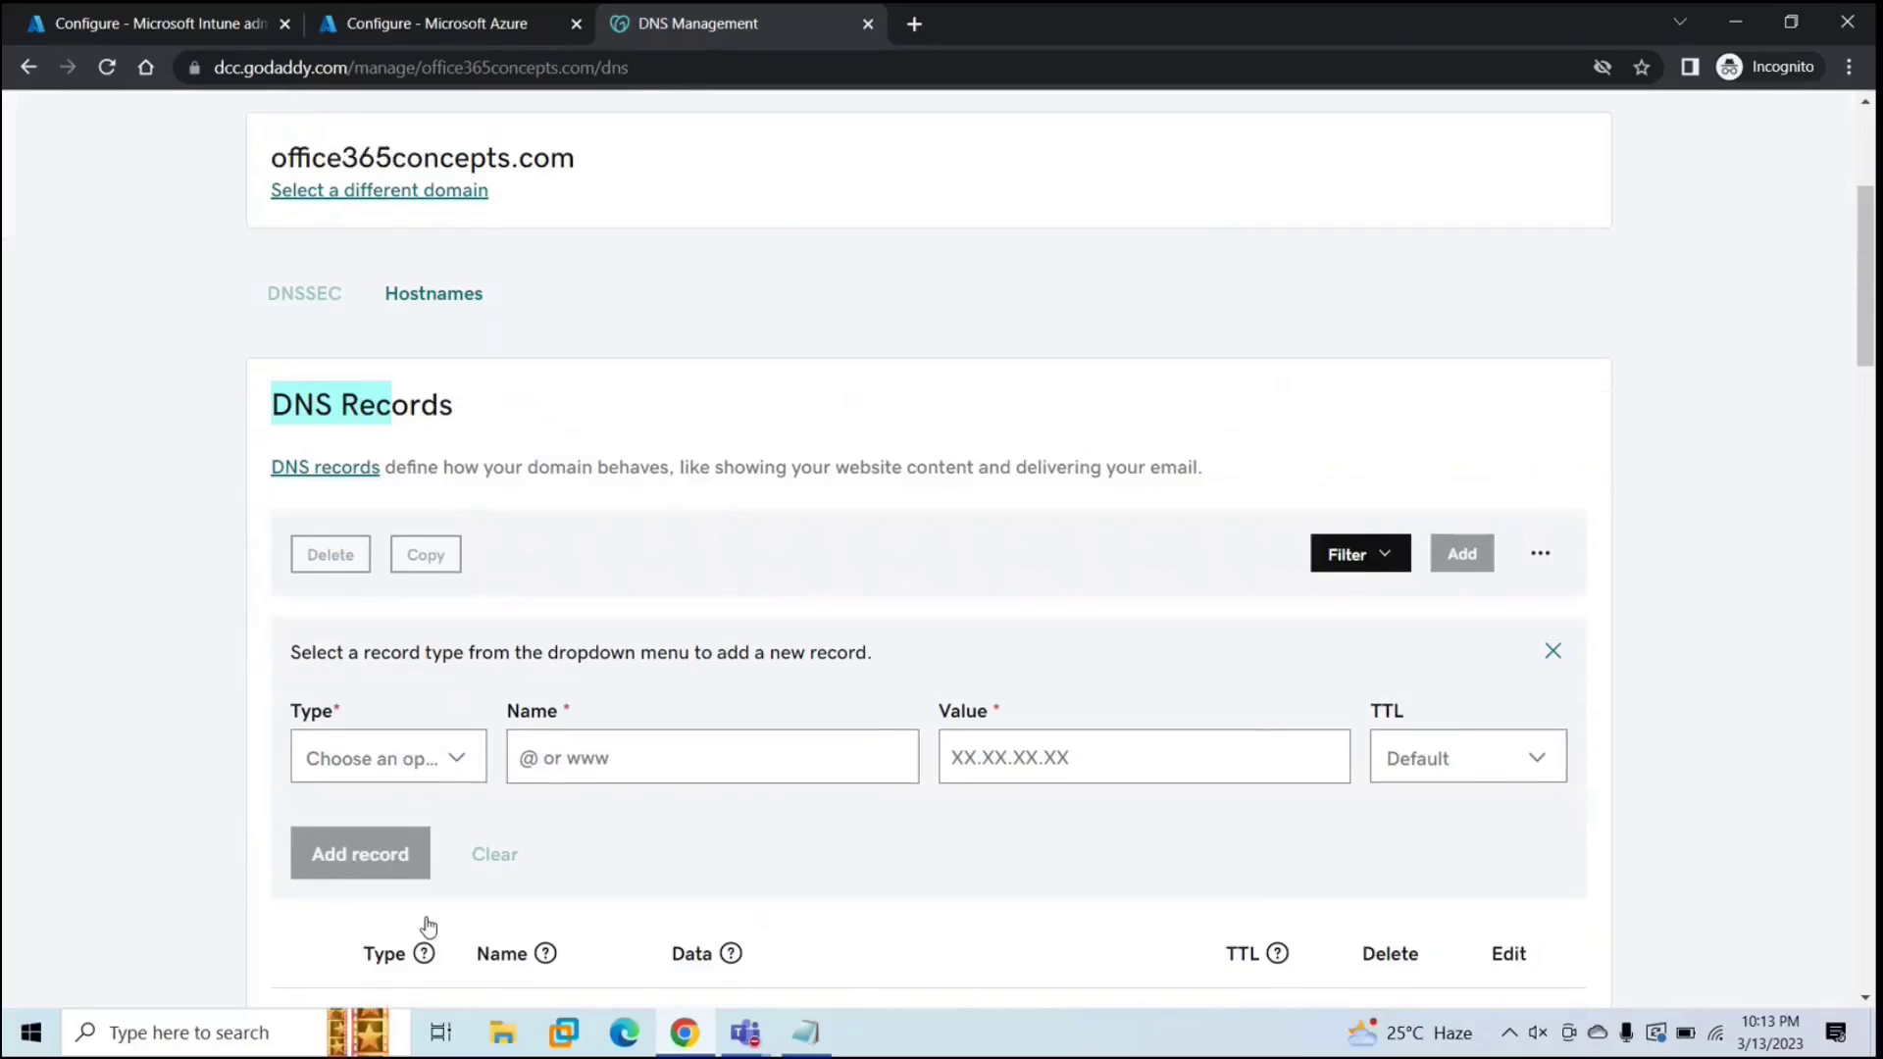
left_click(397, 768)
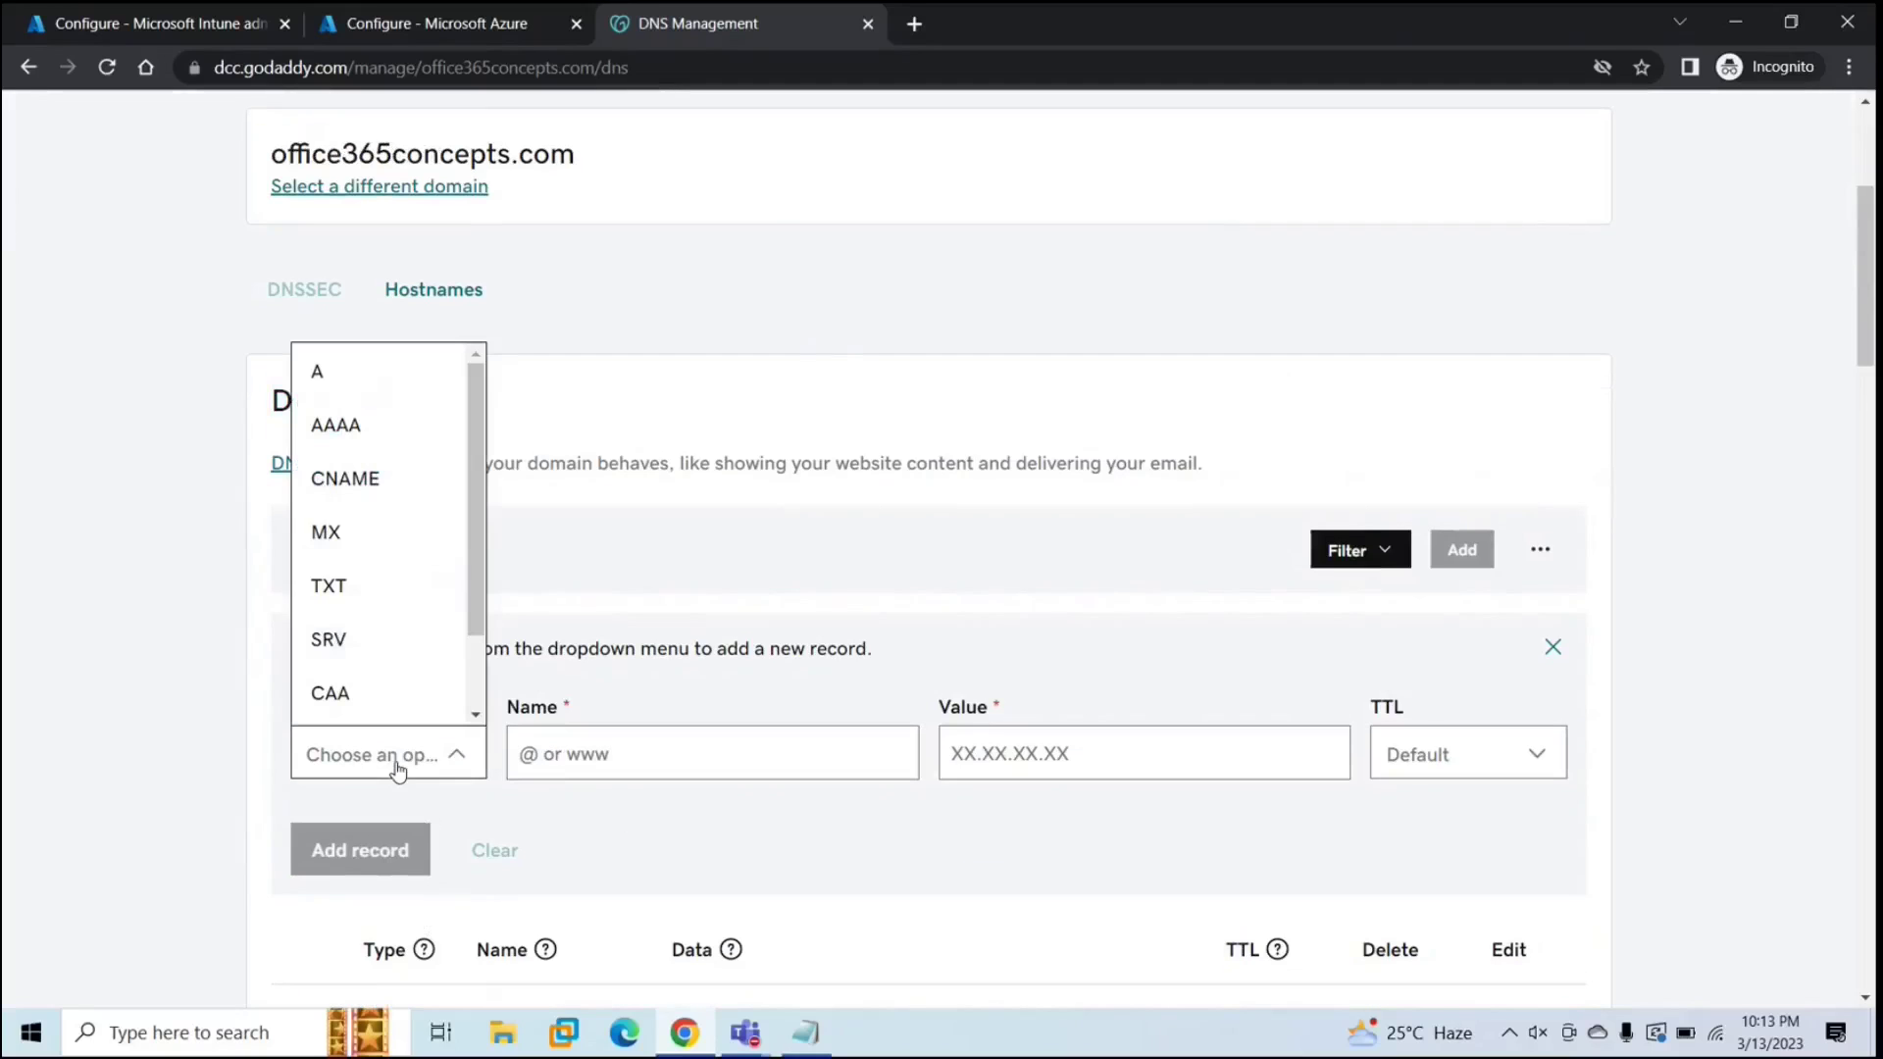
left_click(374, 480)
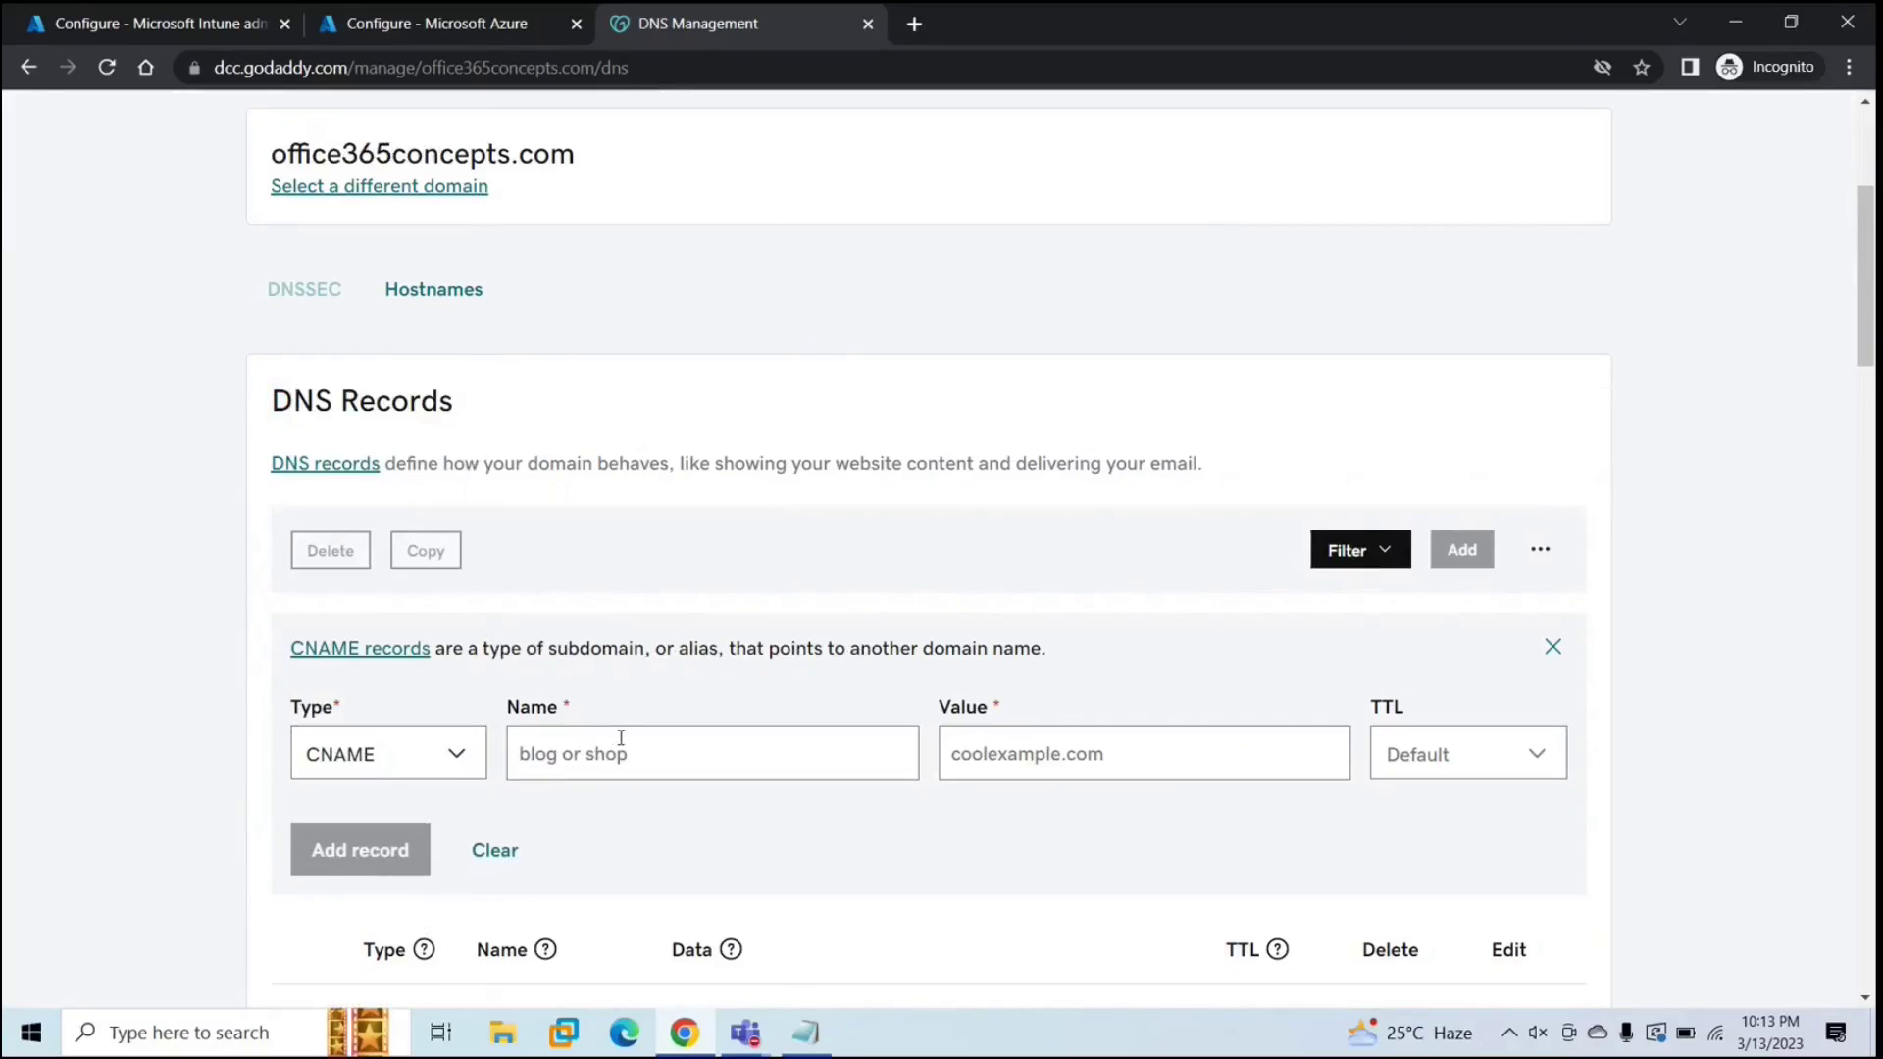
key("alt+Tab")
left_click_drag(630, 292, 203, 286)
key("ctrl+c")
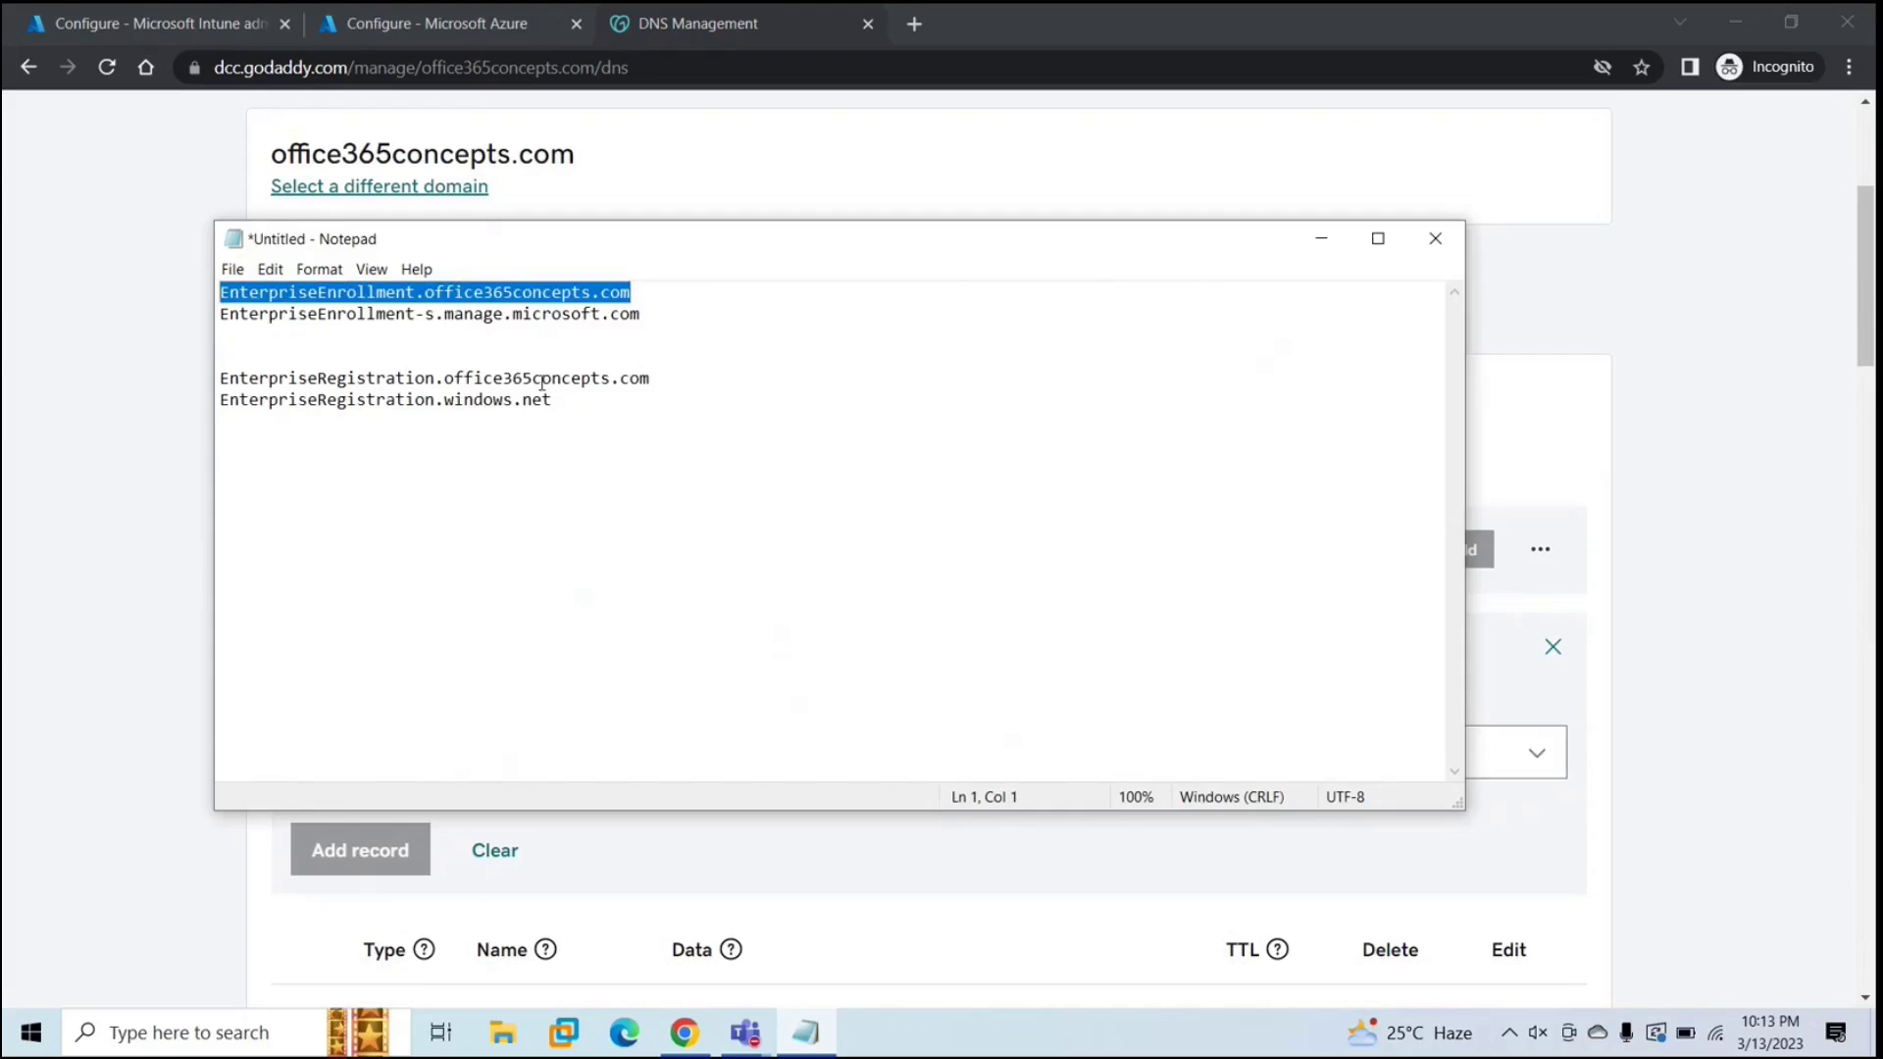
left_click(1321, 240)
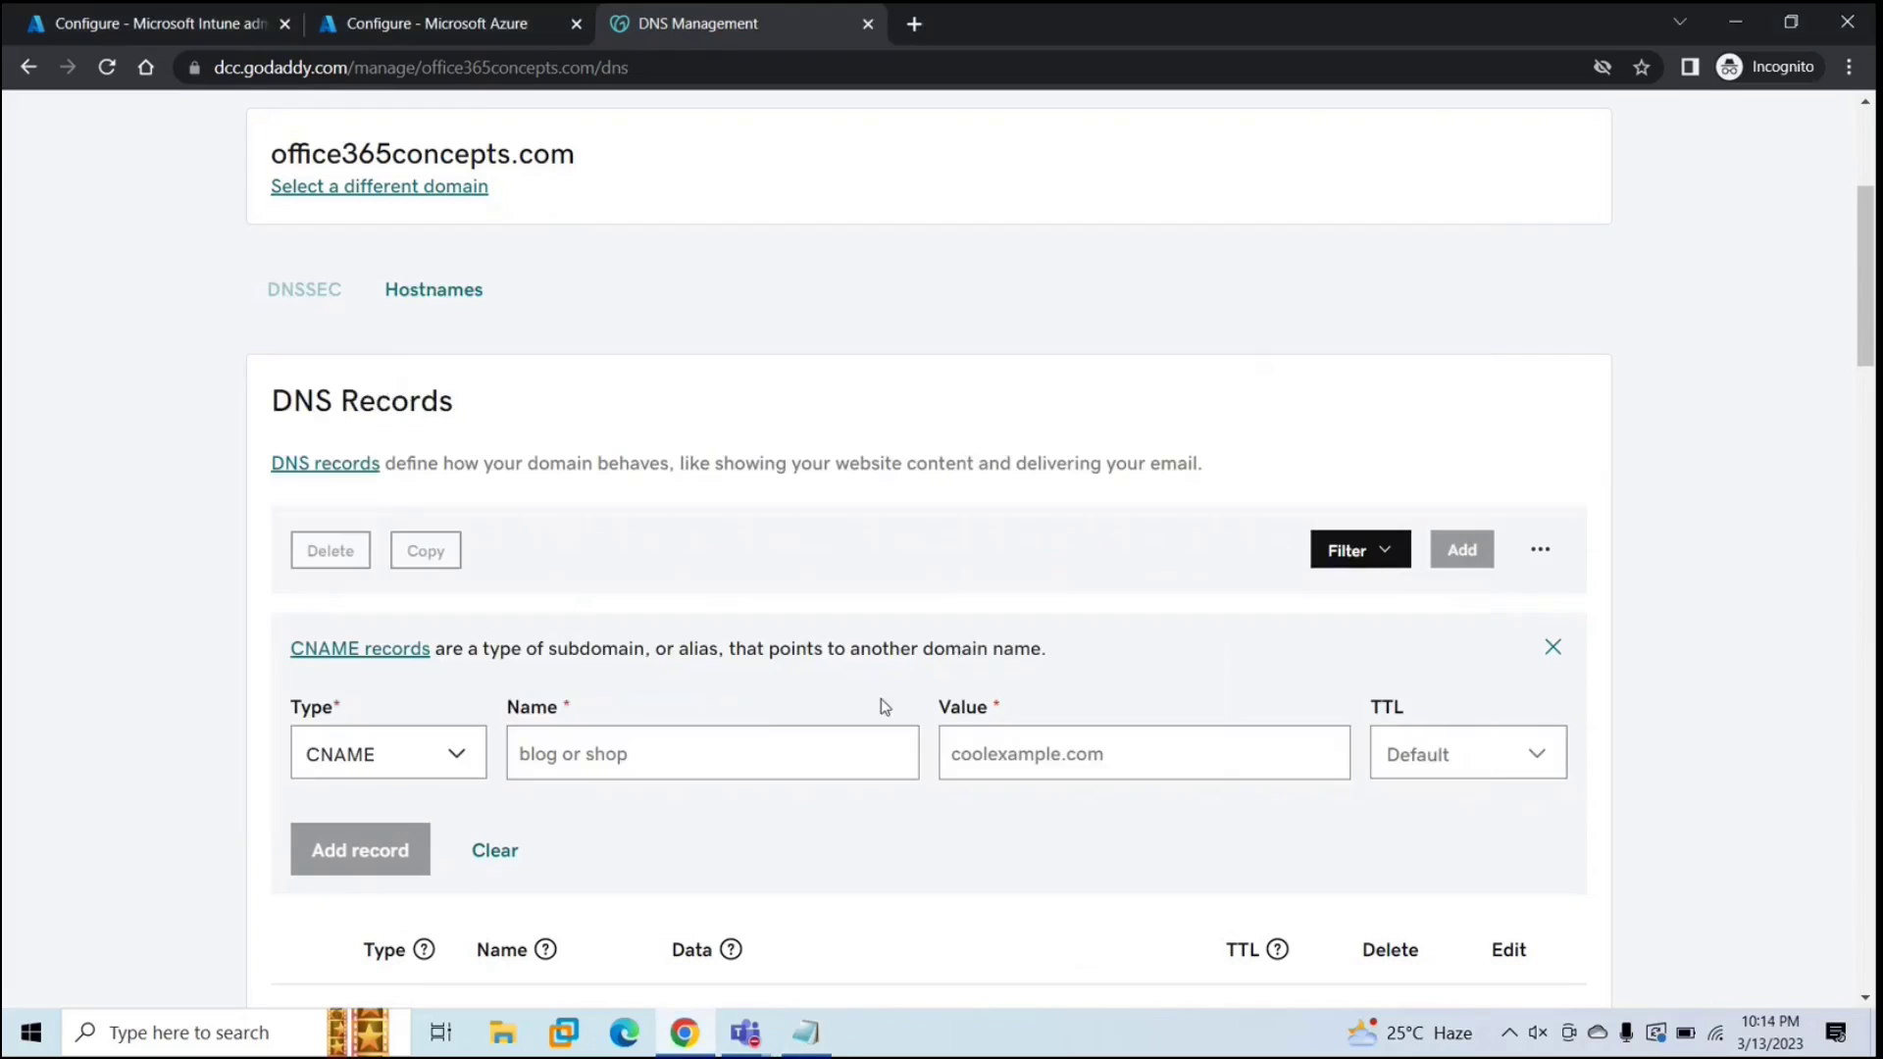
left_click(657, 755)
key("ctrl+v")
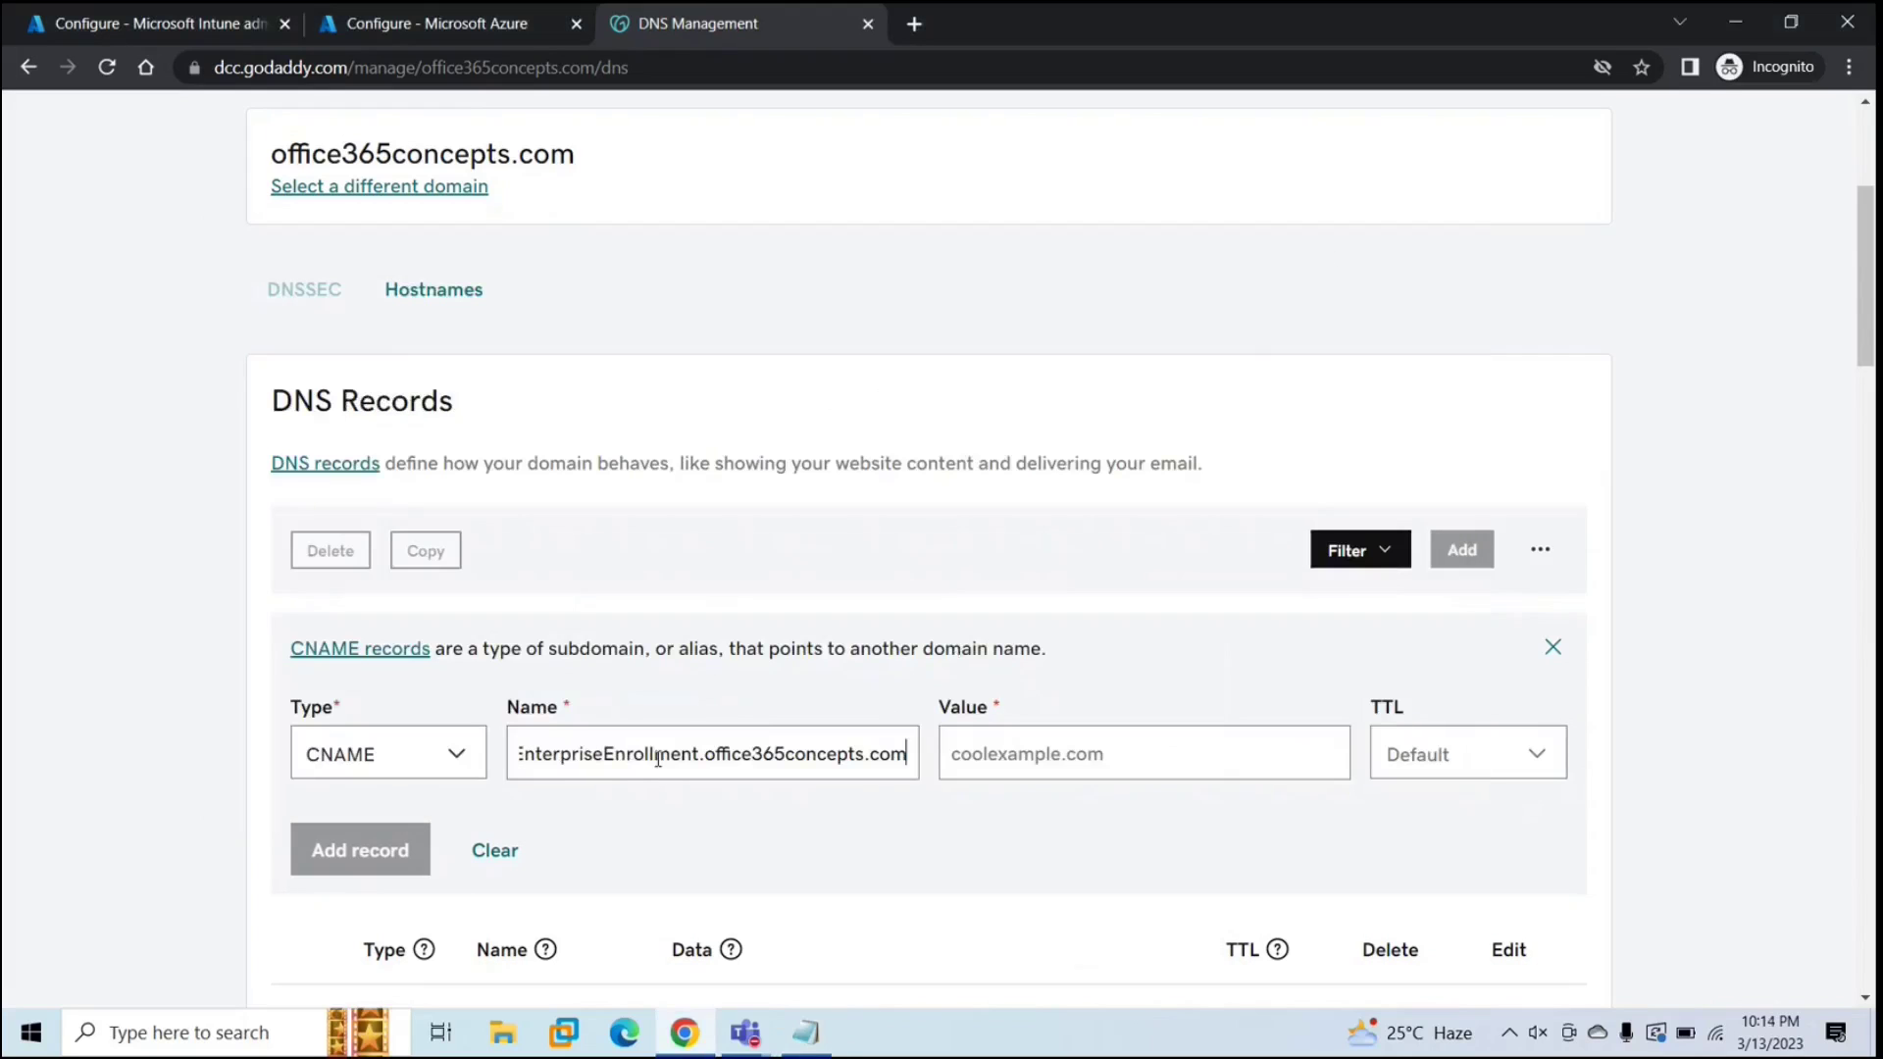
left_click(1002, 752)
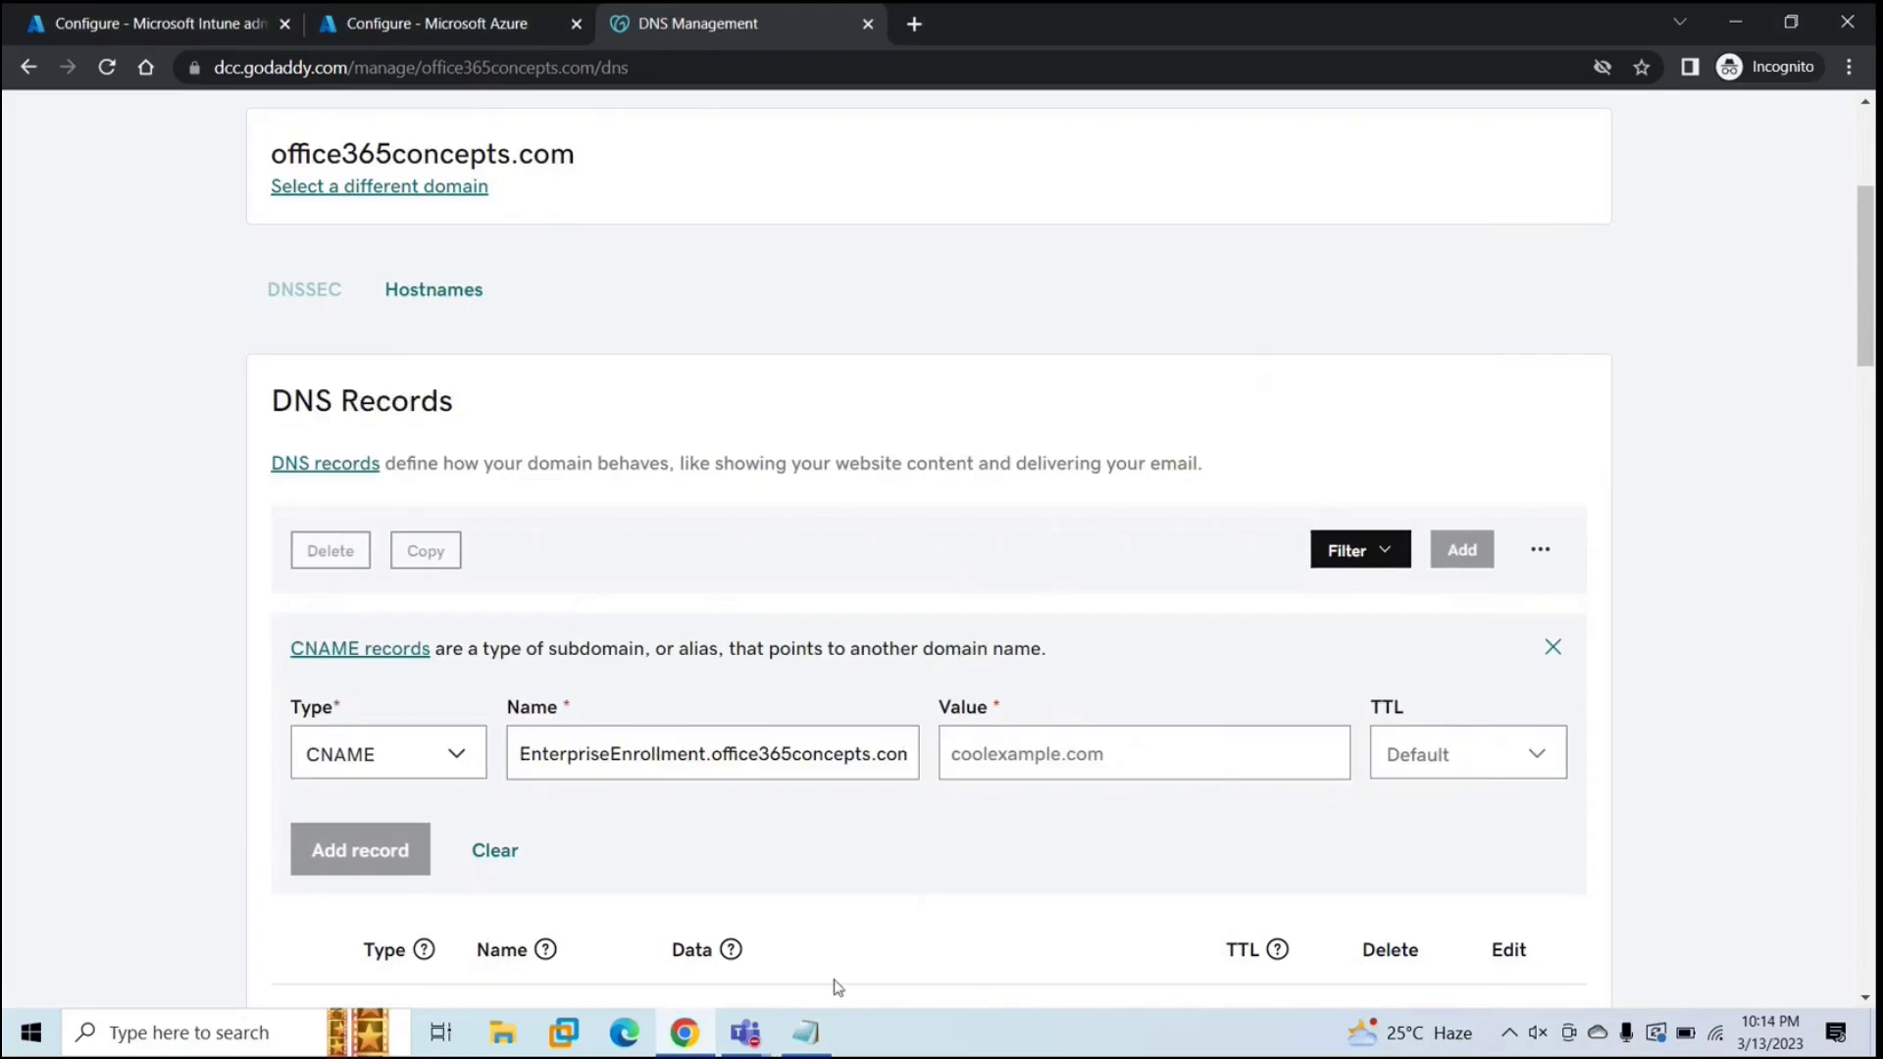
- Point it to EnterpriseEnrollment-s.manage.microsoft.com with a 1 Hour TTL and add the record
left_click(806, 1033)
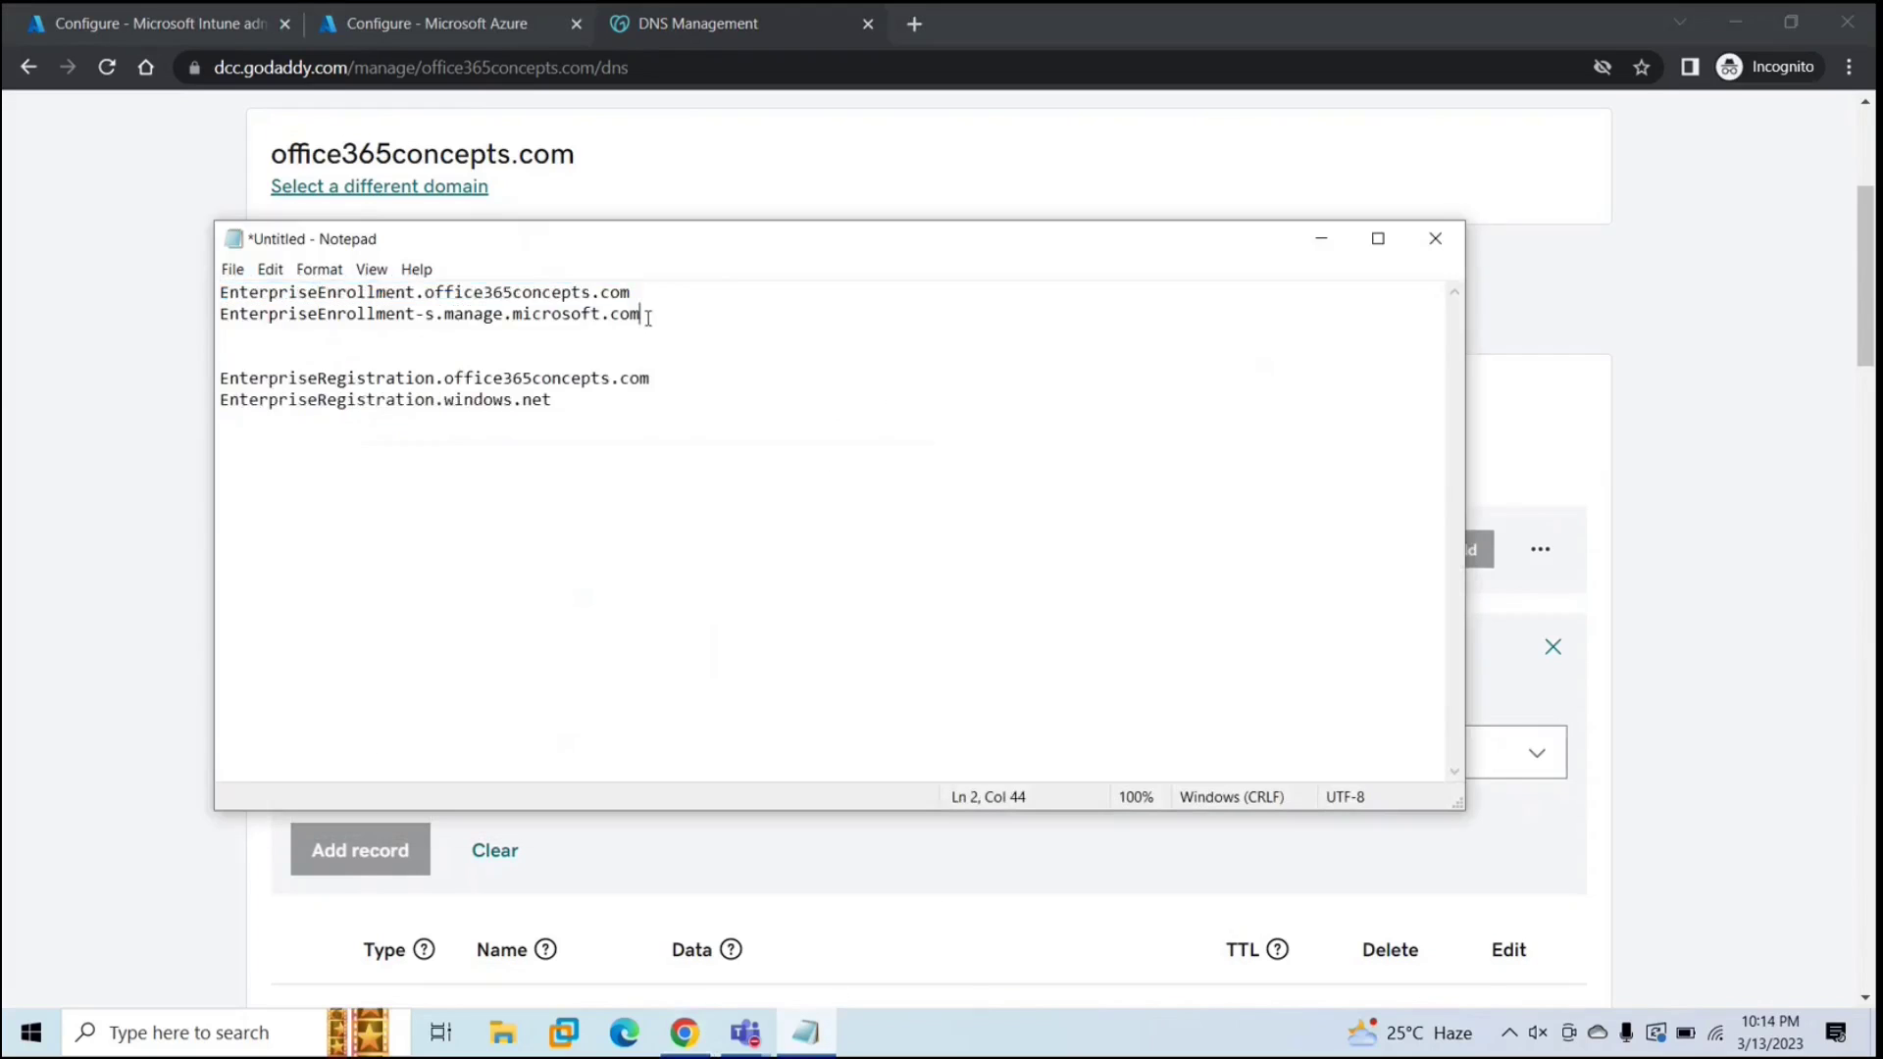
left_click_drag(644, 313, 198, 321)
key("ctrl+c")
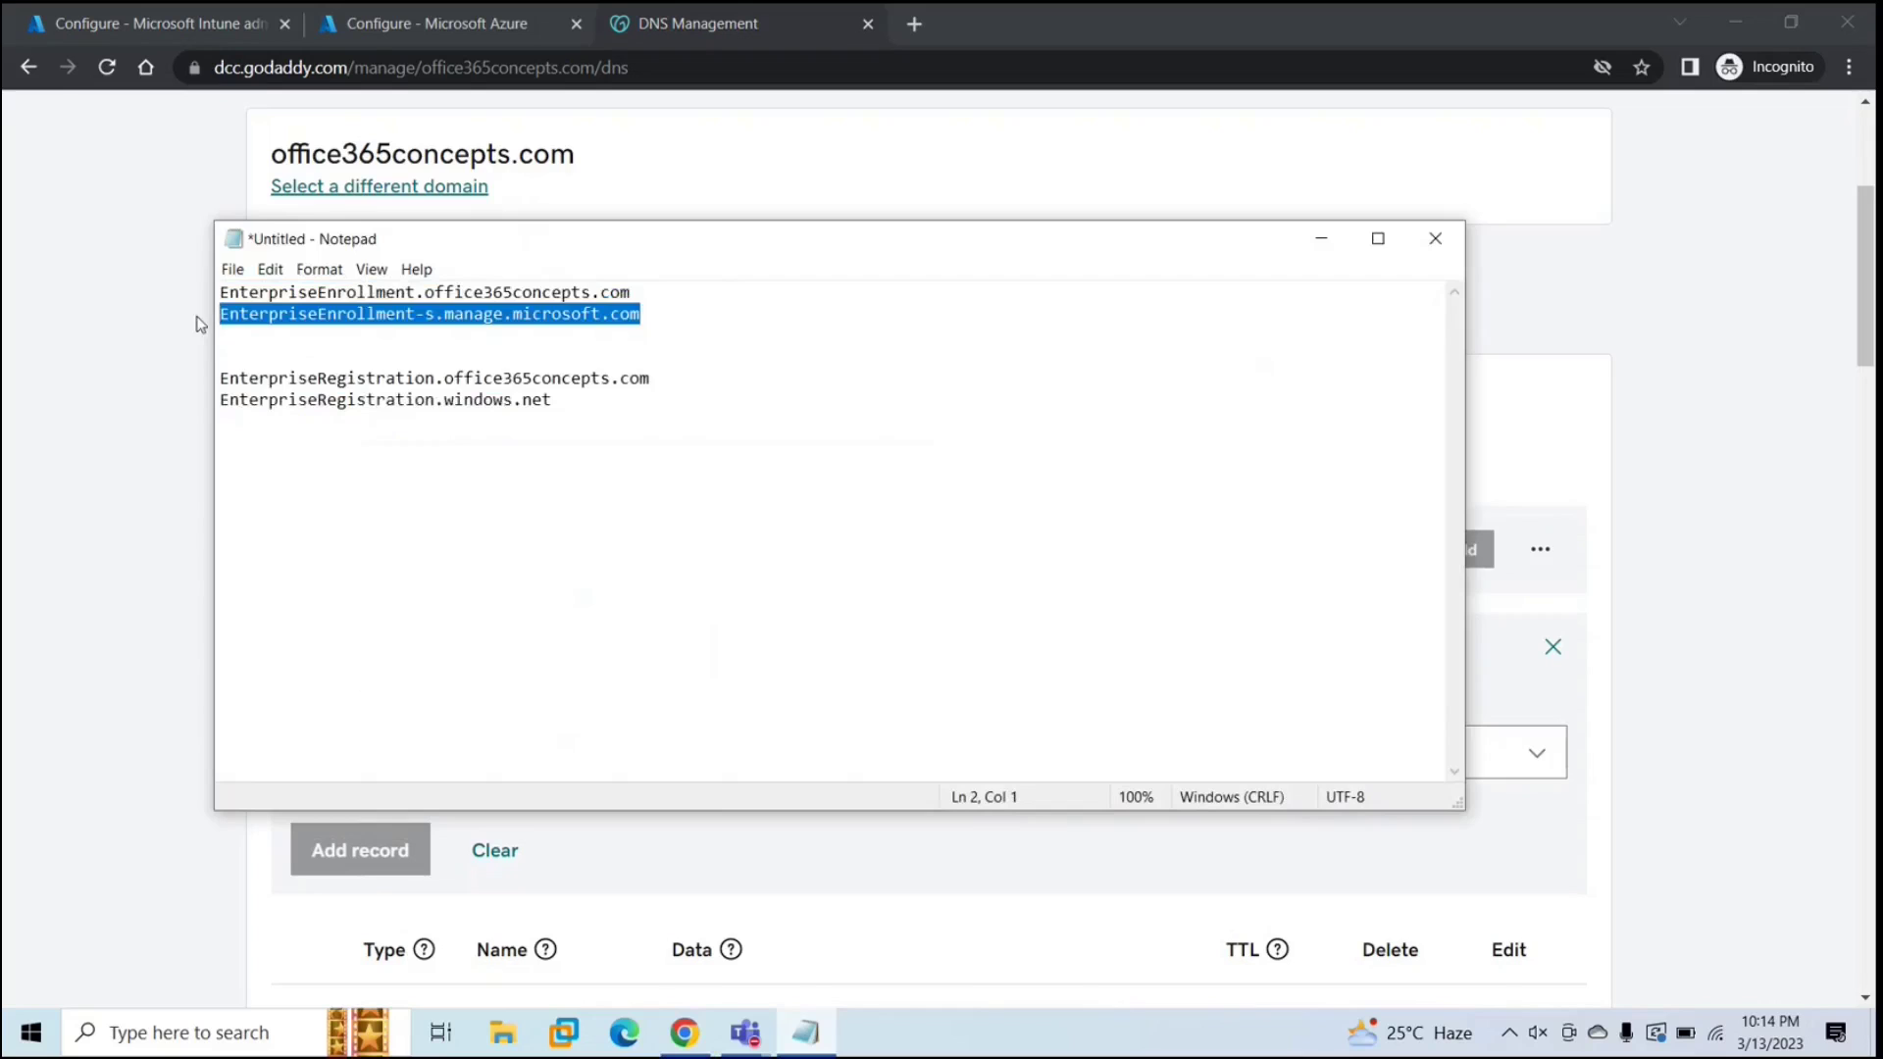
left_click(199, 324)
key("ctrl+v")
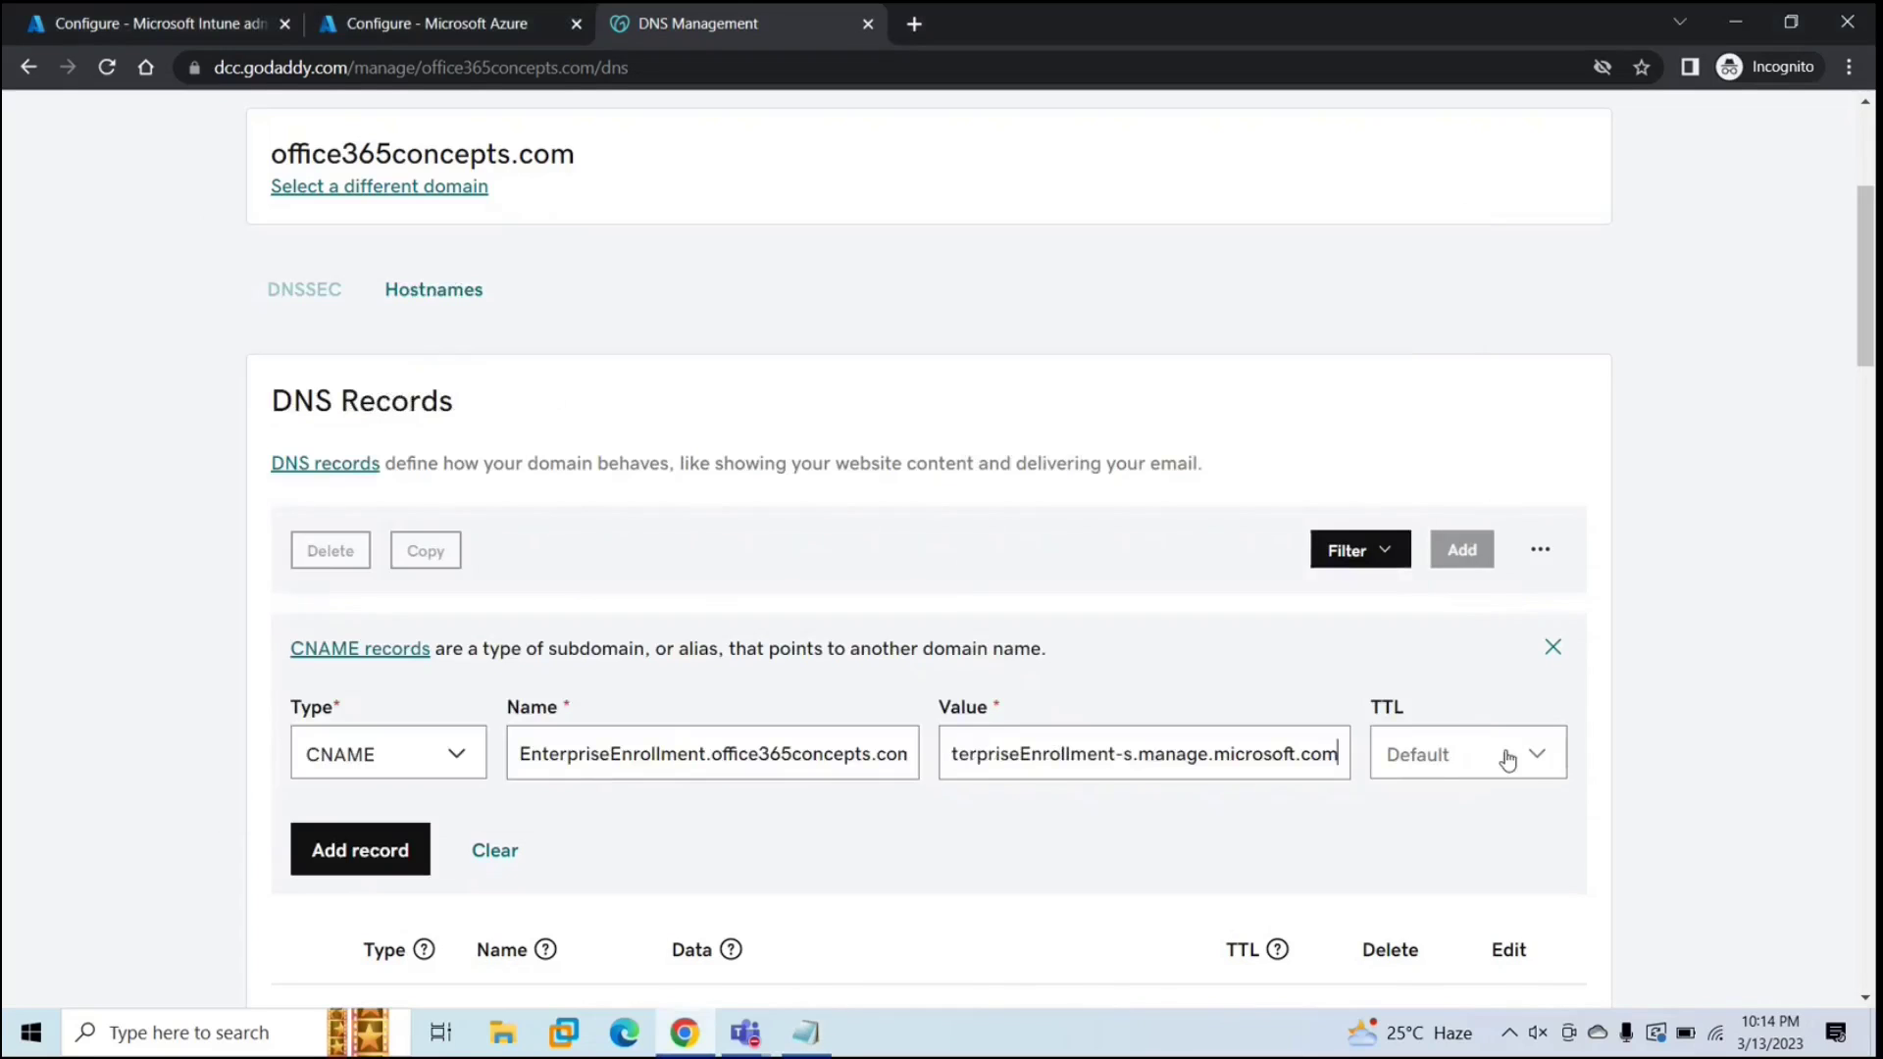
left_click(1437, 755)
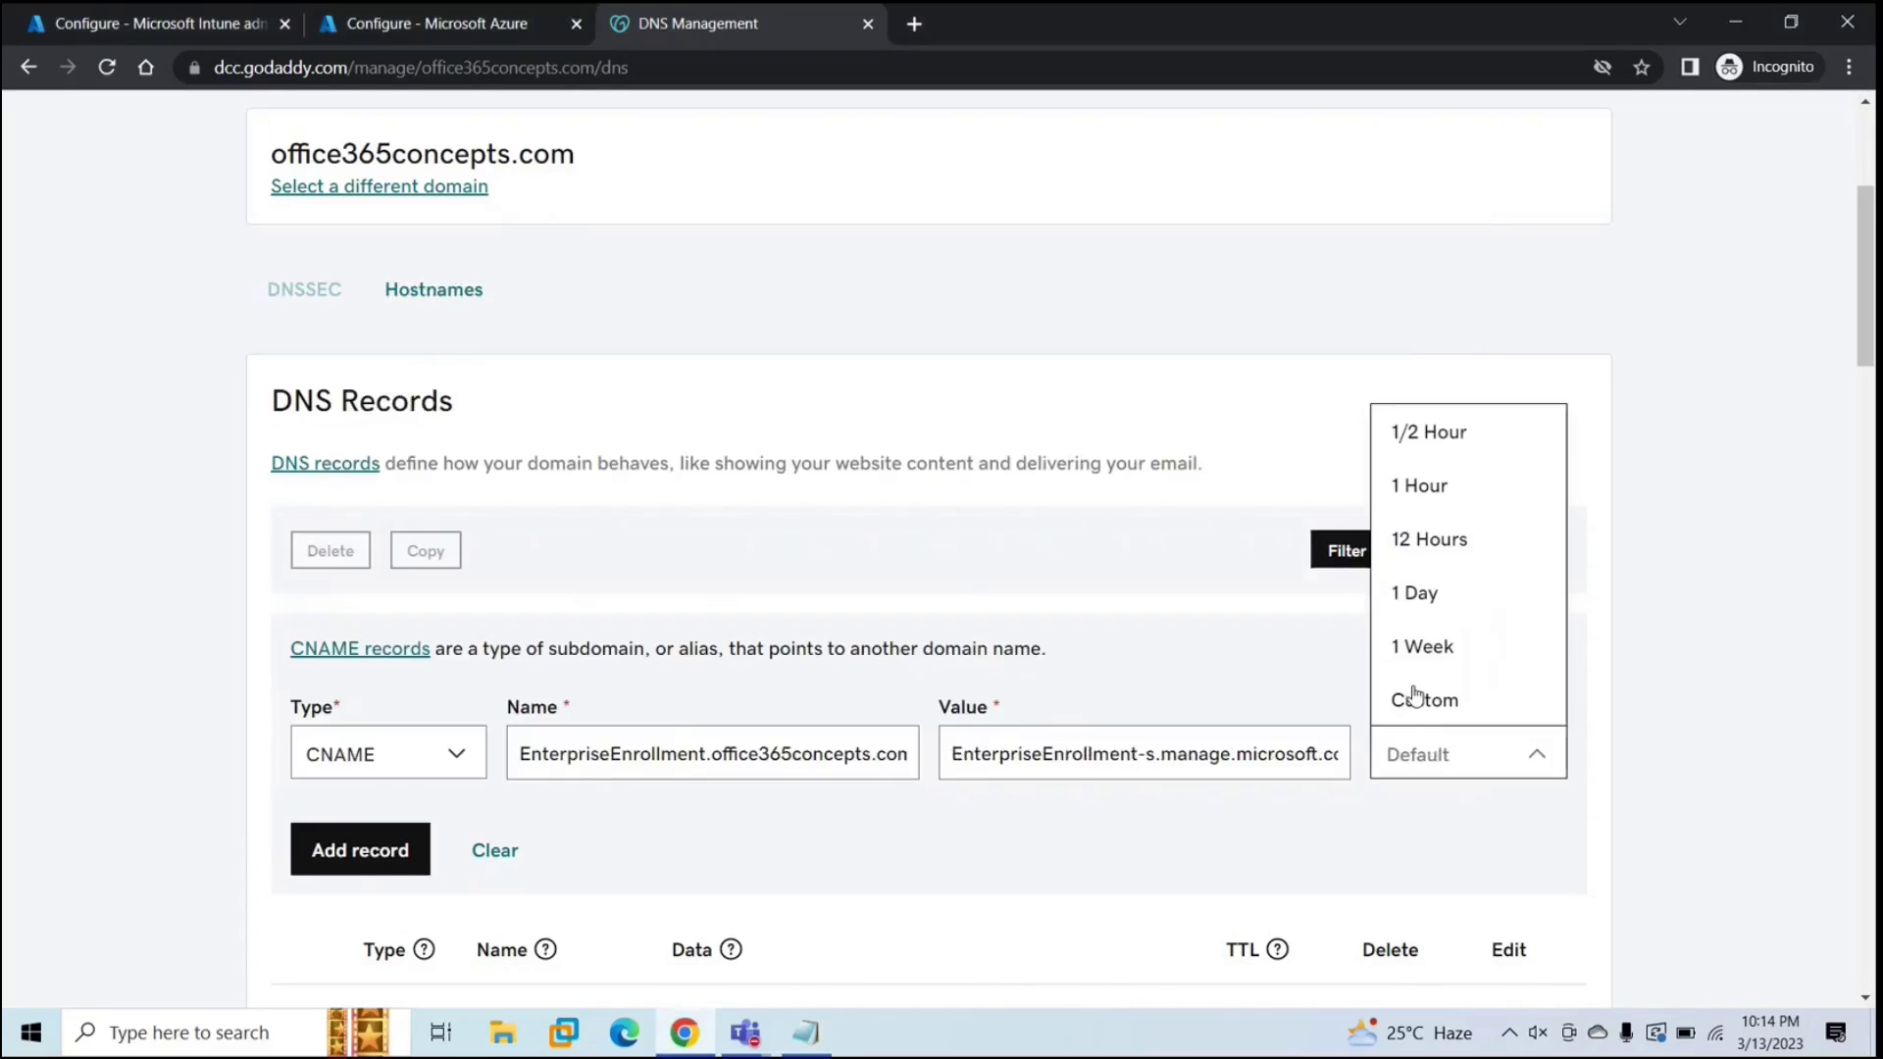
left_click(1424, 502)
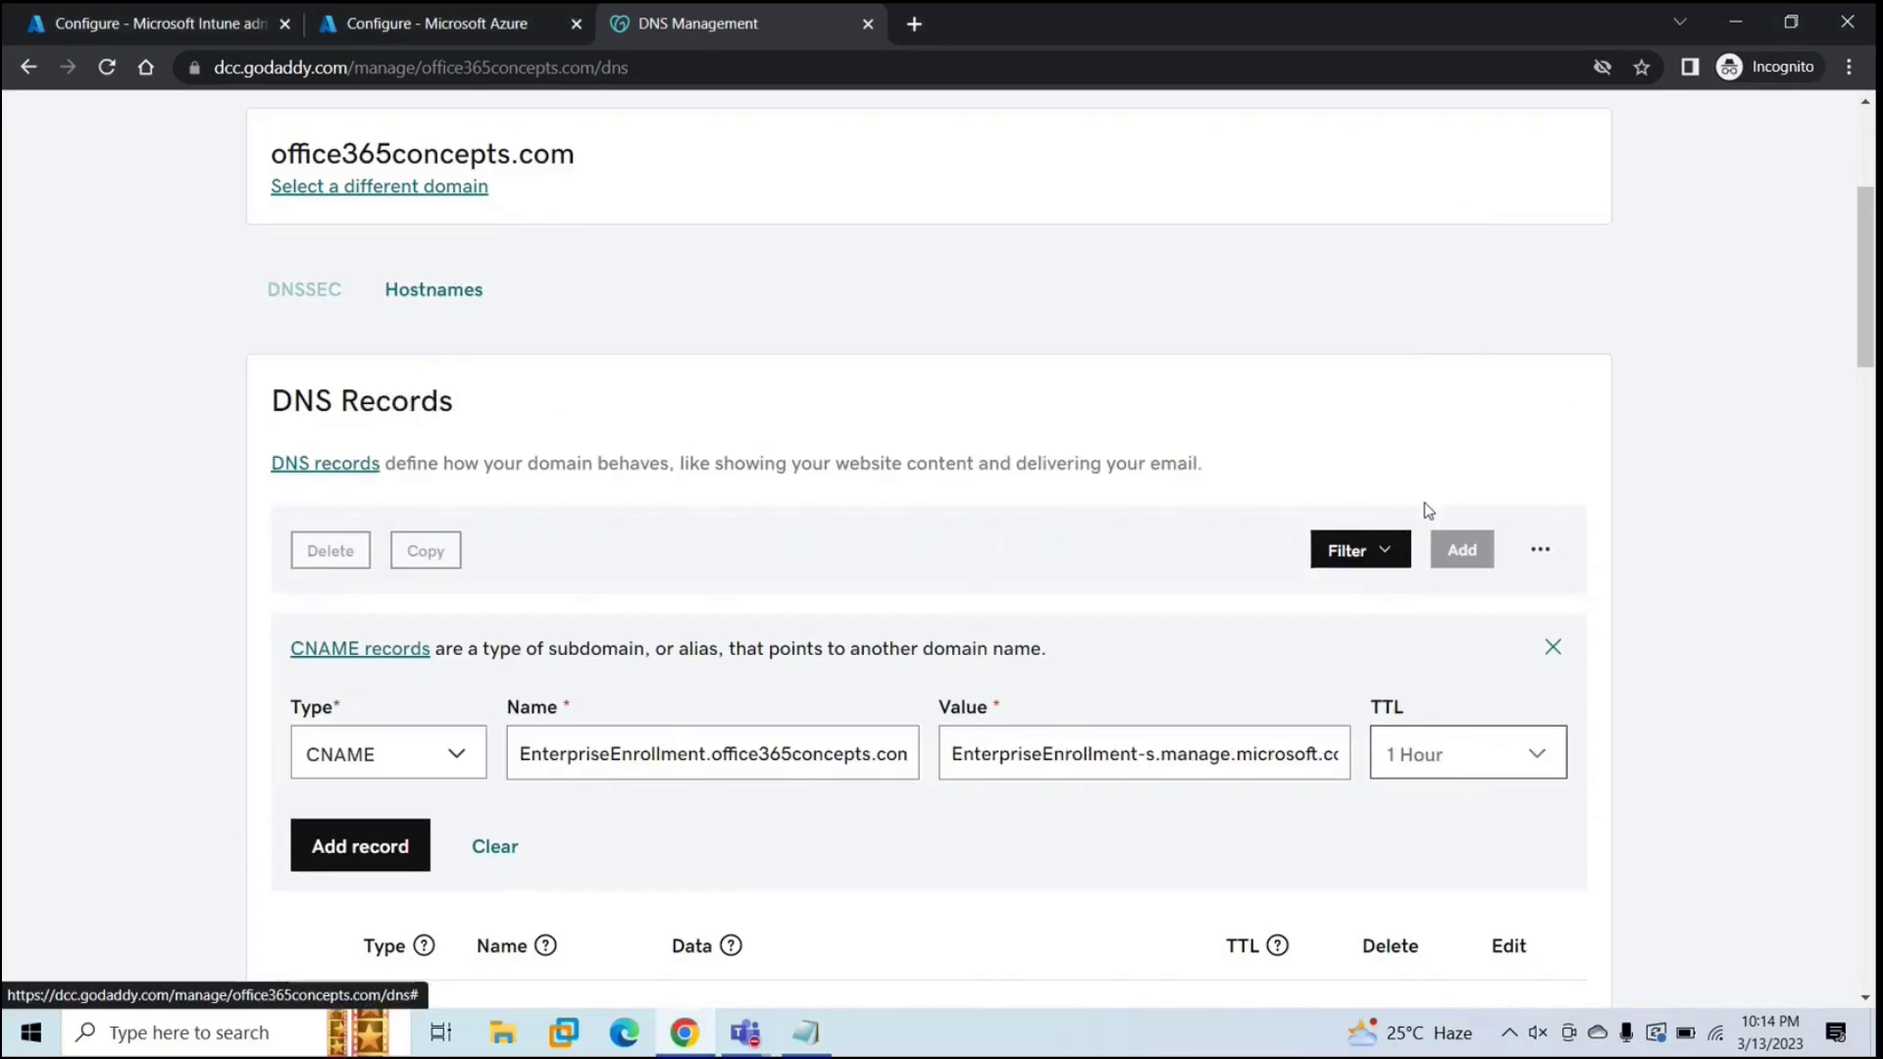
left_click(362, 829)
left_click(365, 684)
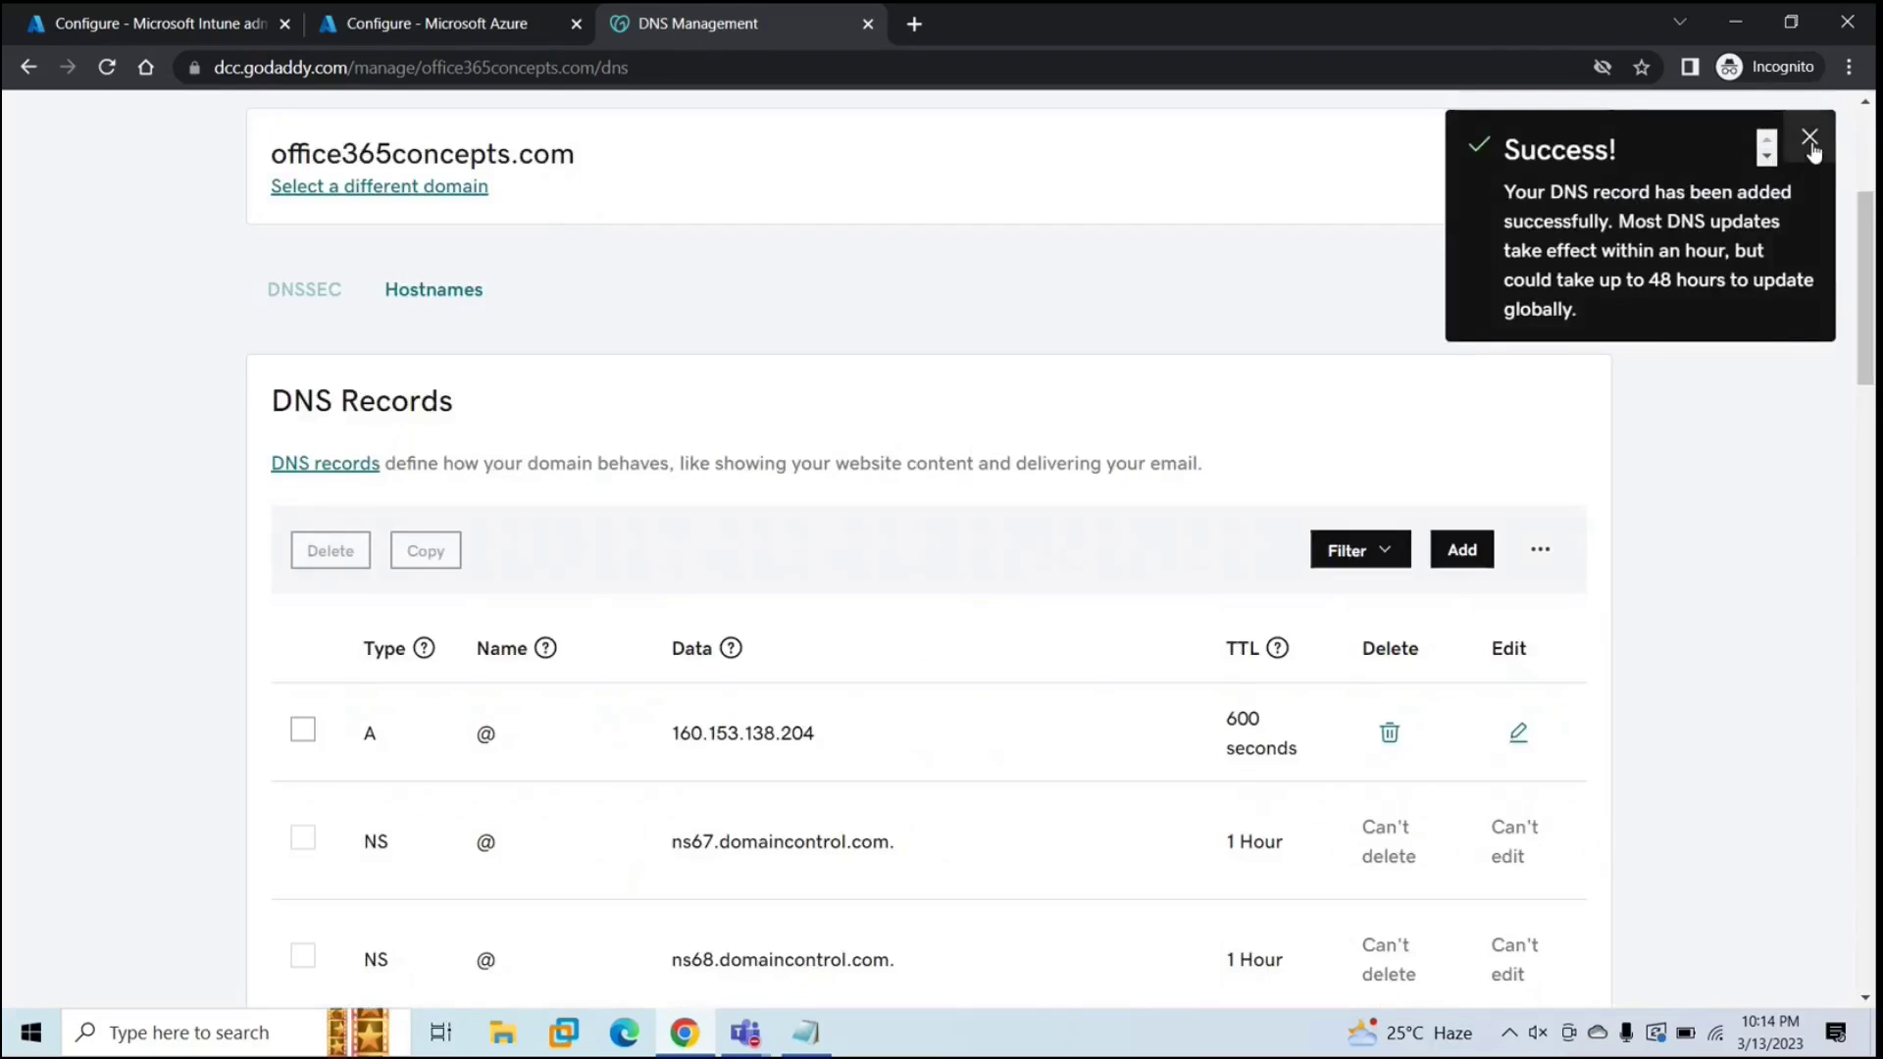
- Start another CNAME record named EnterpriseRegistration, copied from the notes
left_click(1811, 142)
left_click(1462, 548)
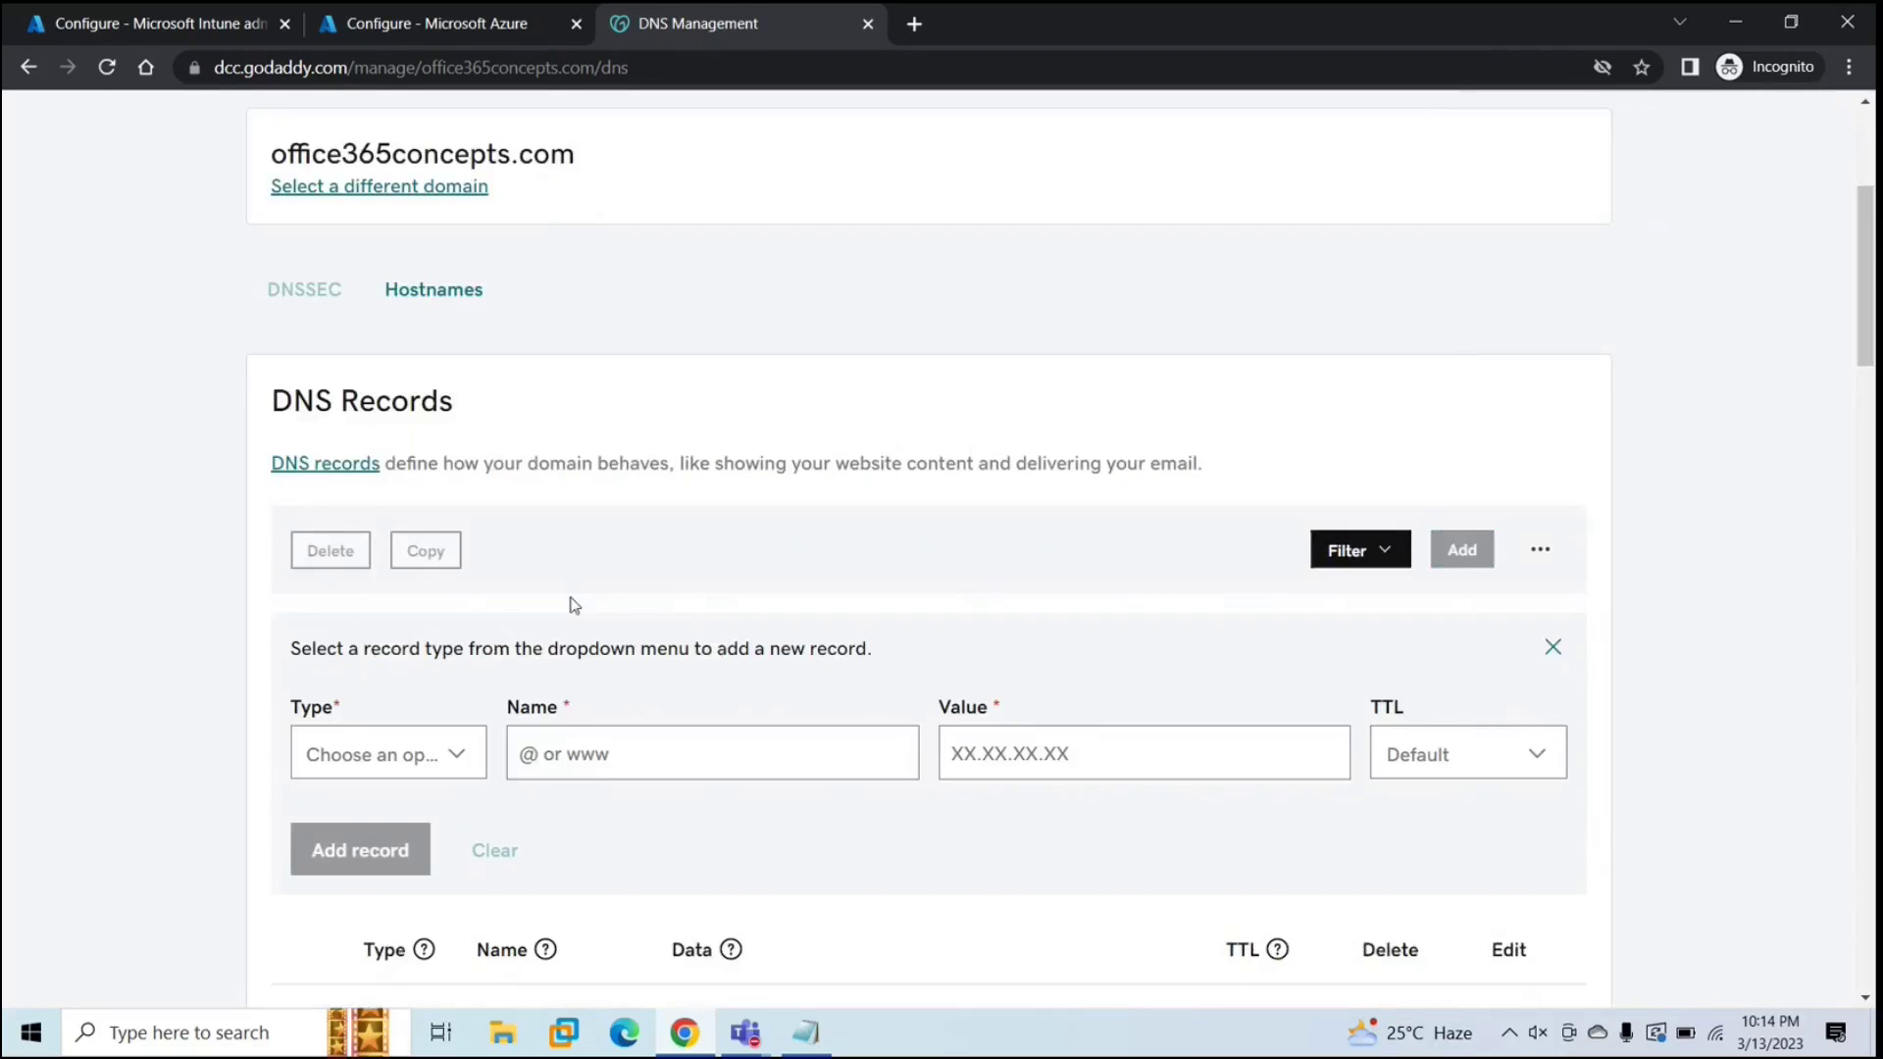
left_click(361, 755)
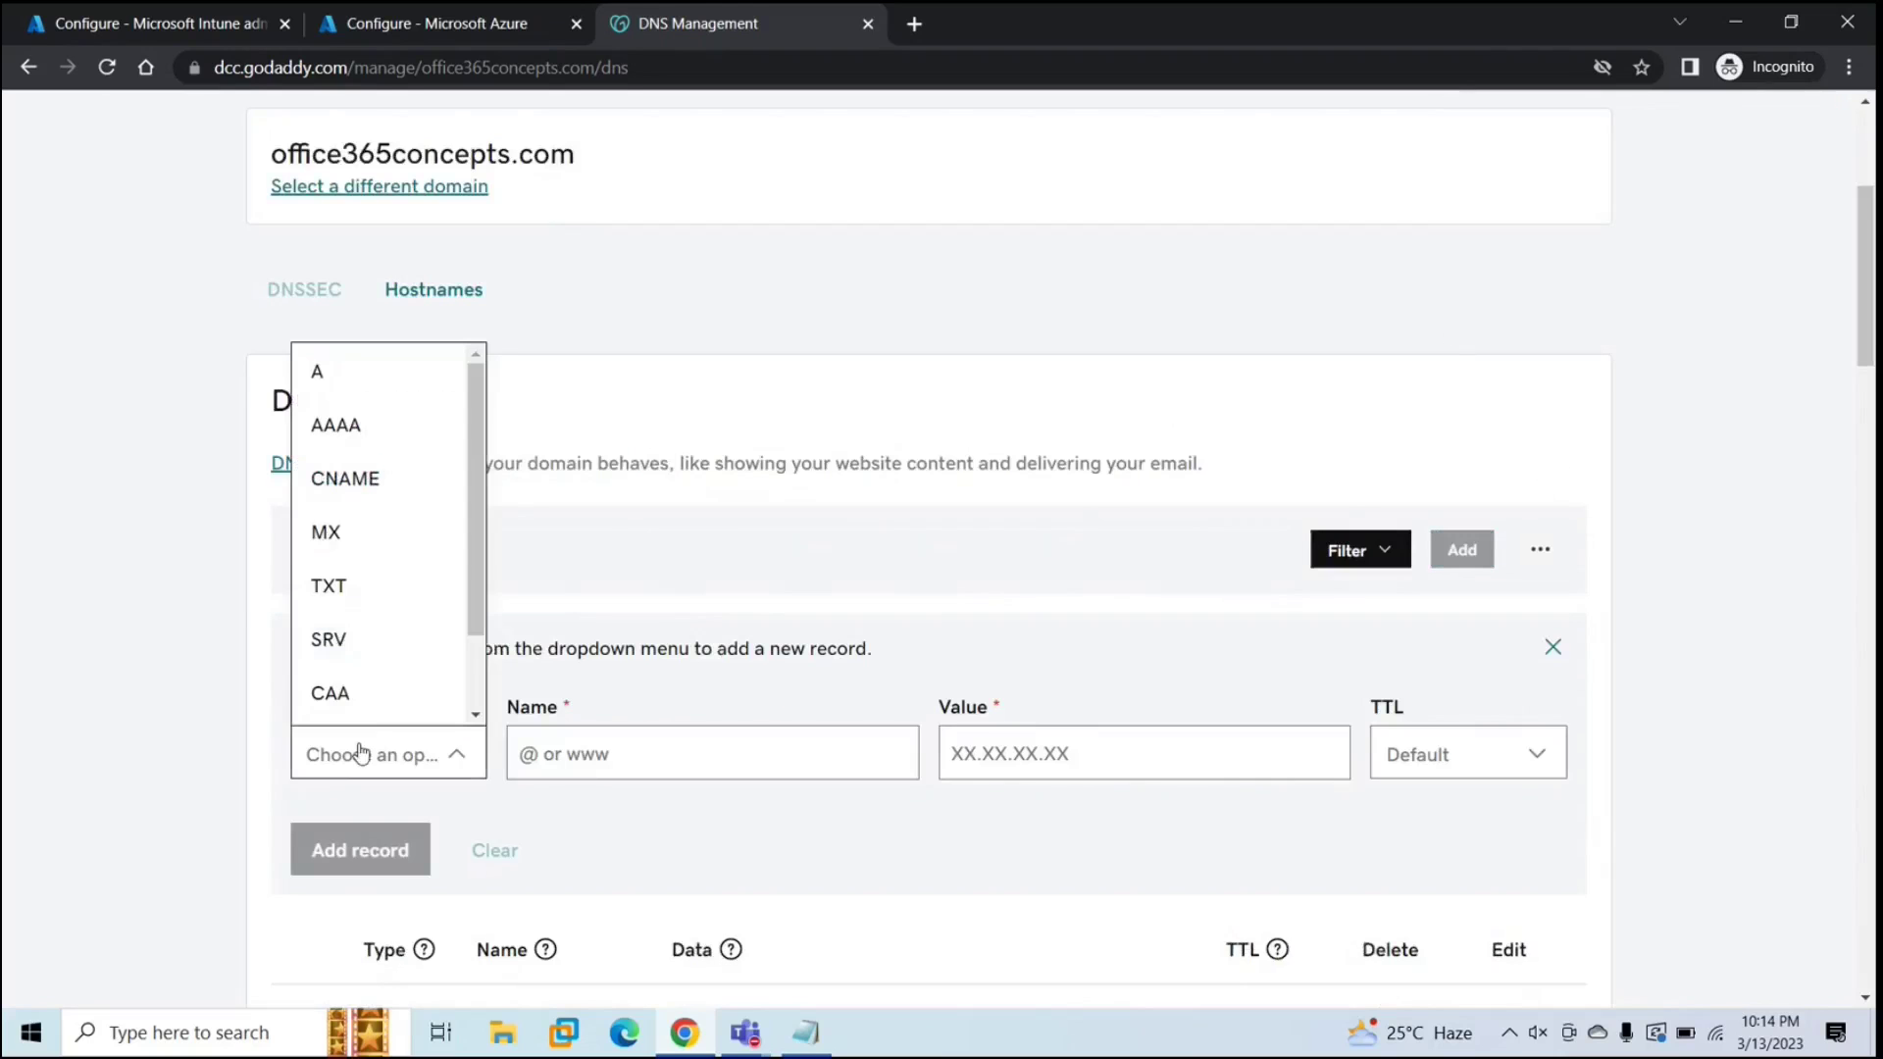
left_click(348, 474)
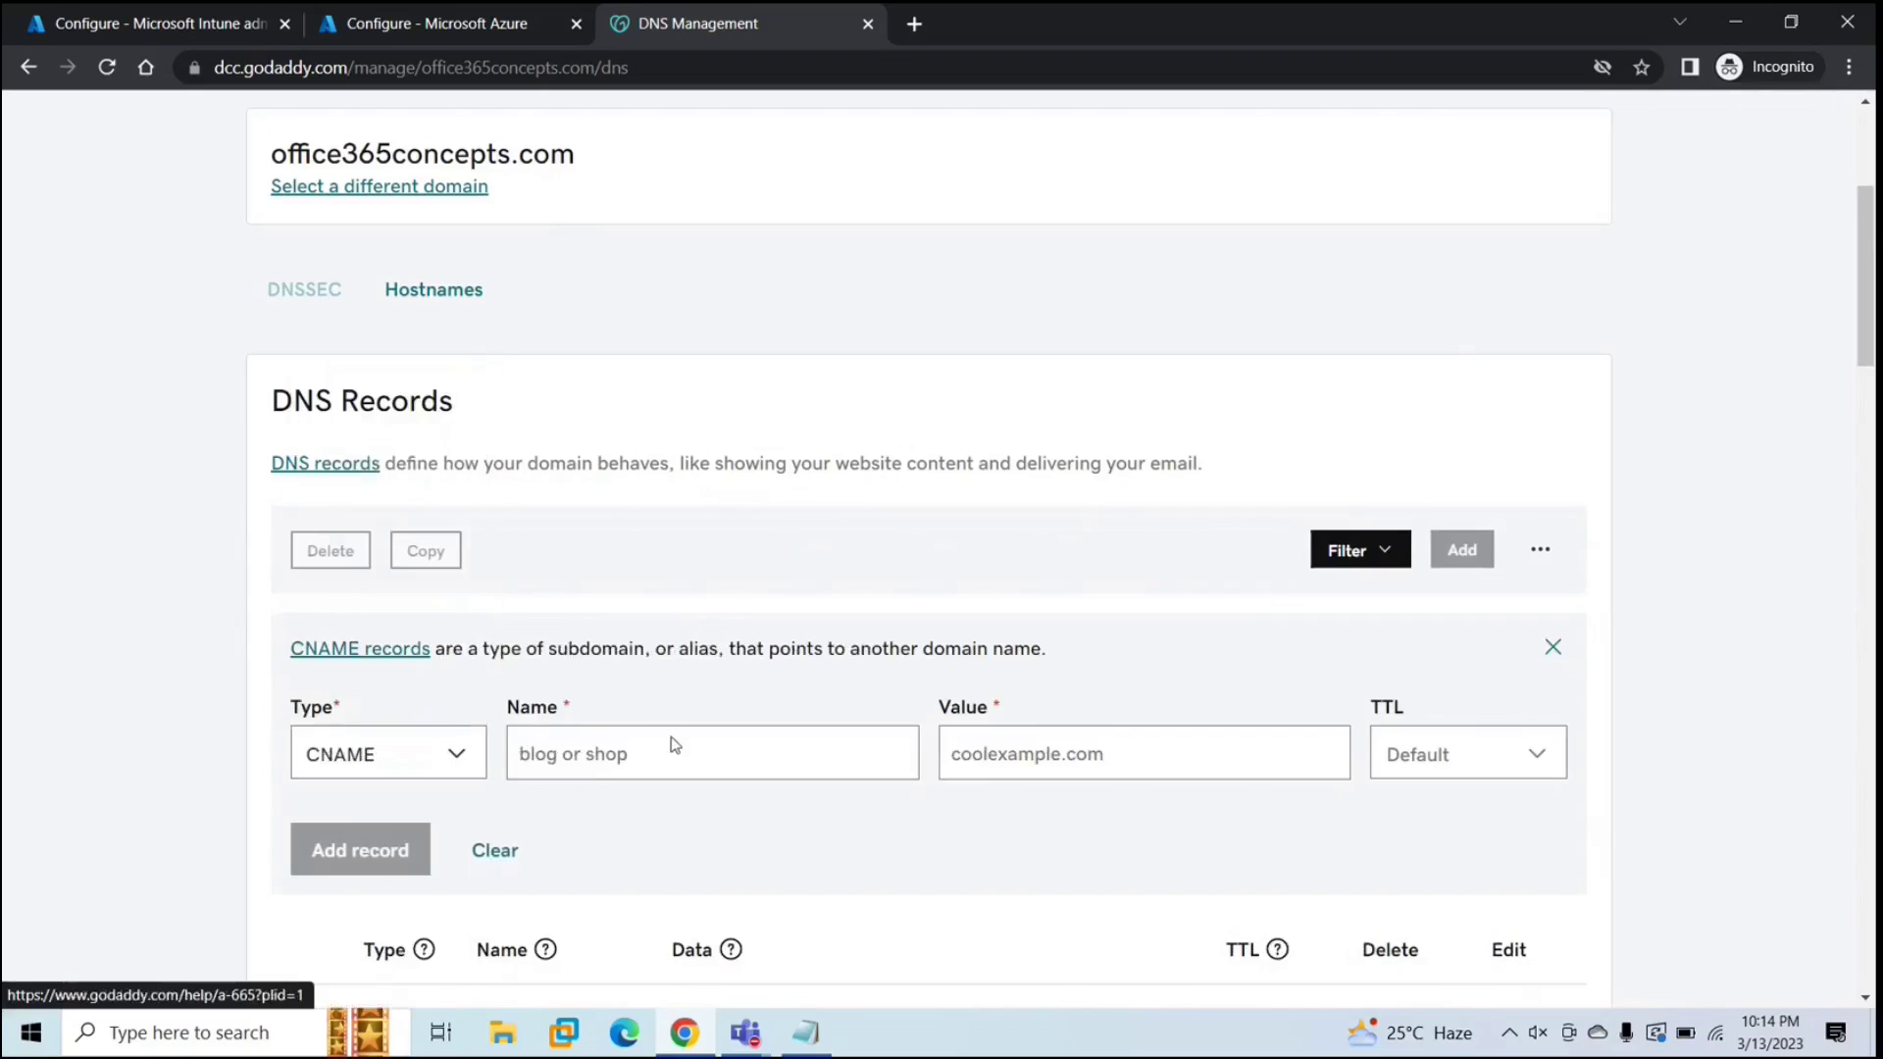
left_click(811, 1033)
left_click_drag(651, 379, 209, 376)
key("ctrl+c")
key("alt+Tab")
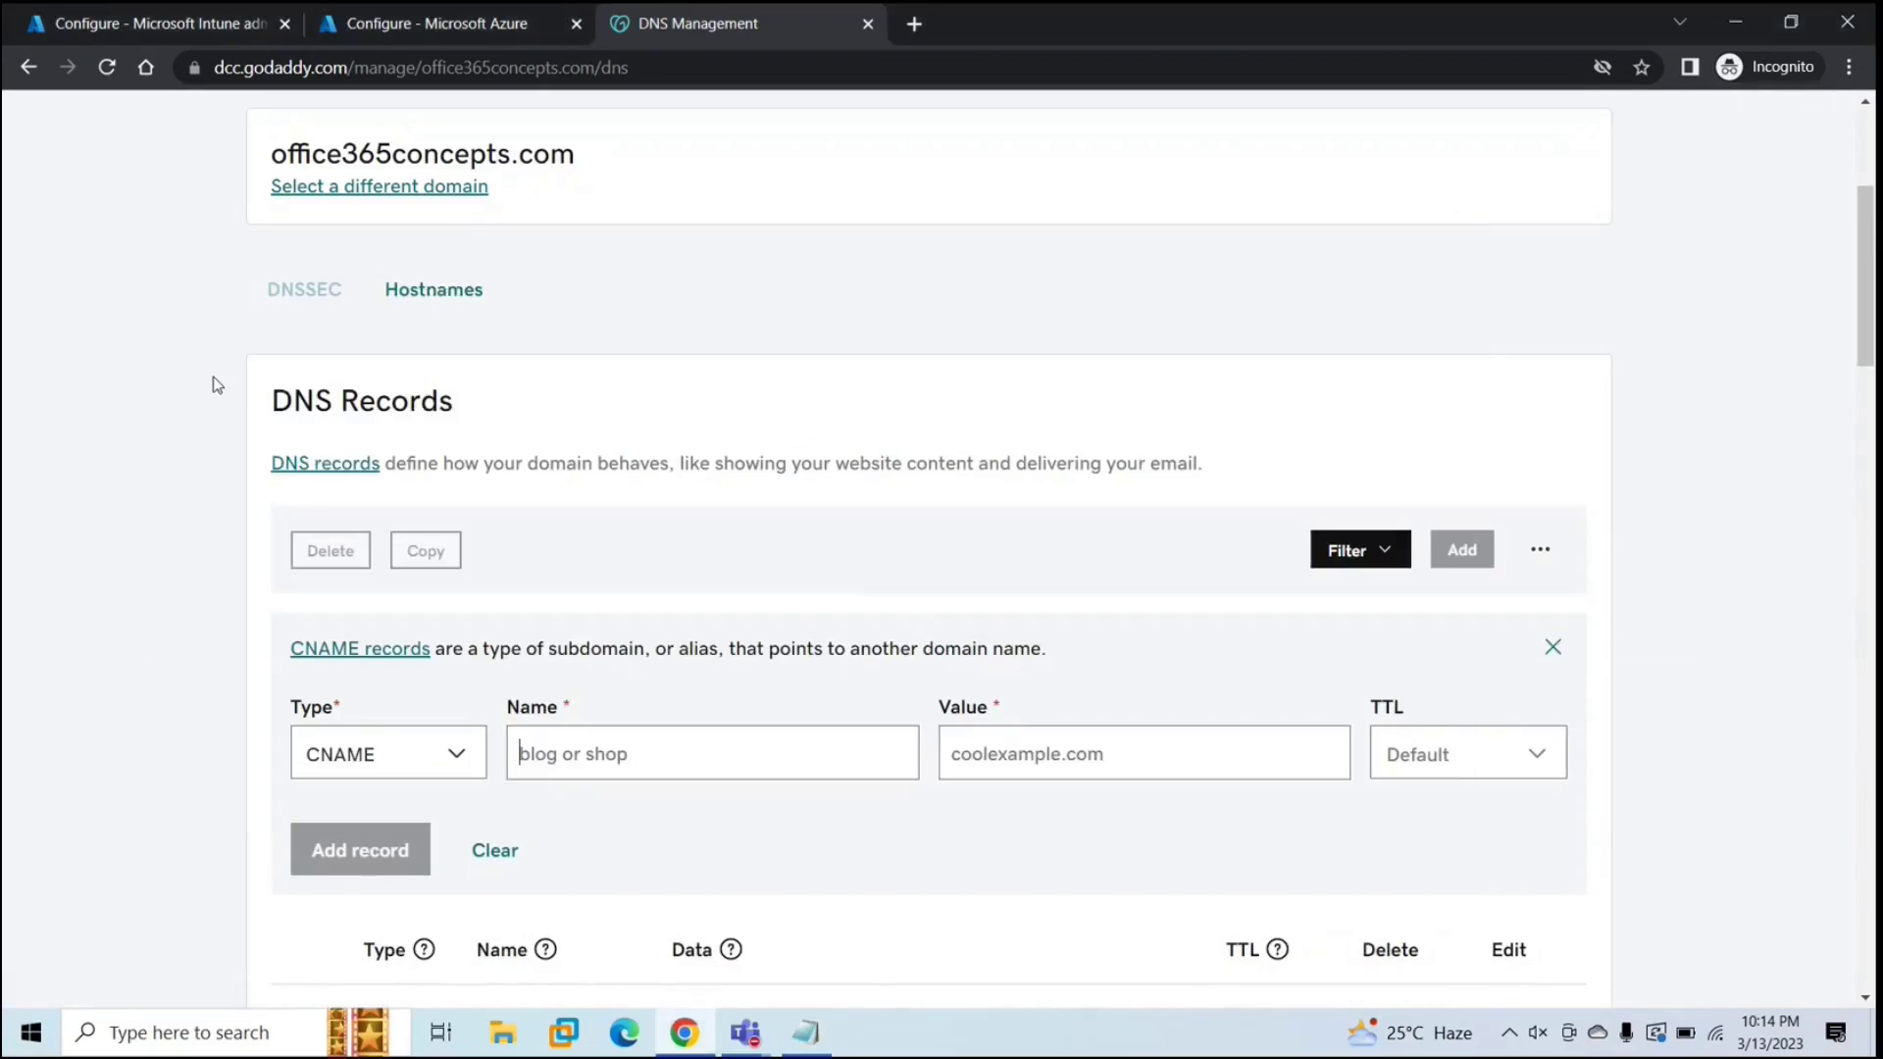
key("ctrl+v")
- Point it to EnterpriseRegistration.windows.net with a 1 Hour TTL and add the record
key("alt+Tab")
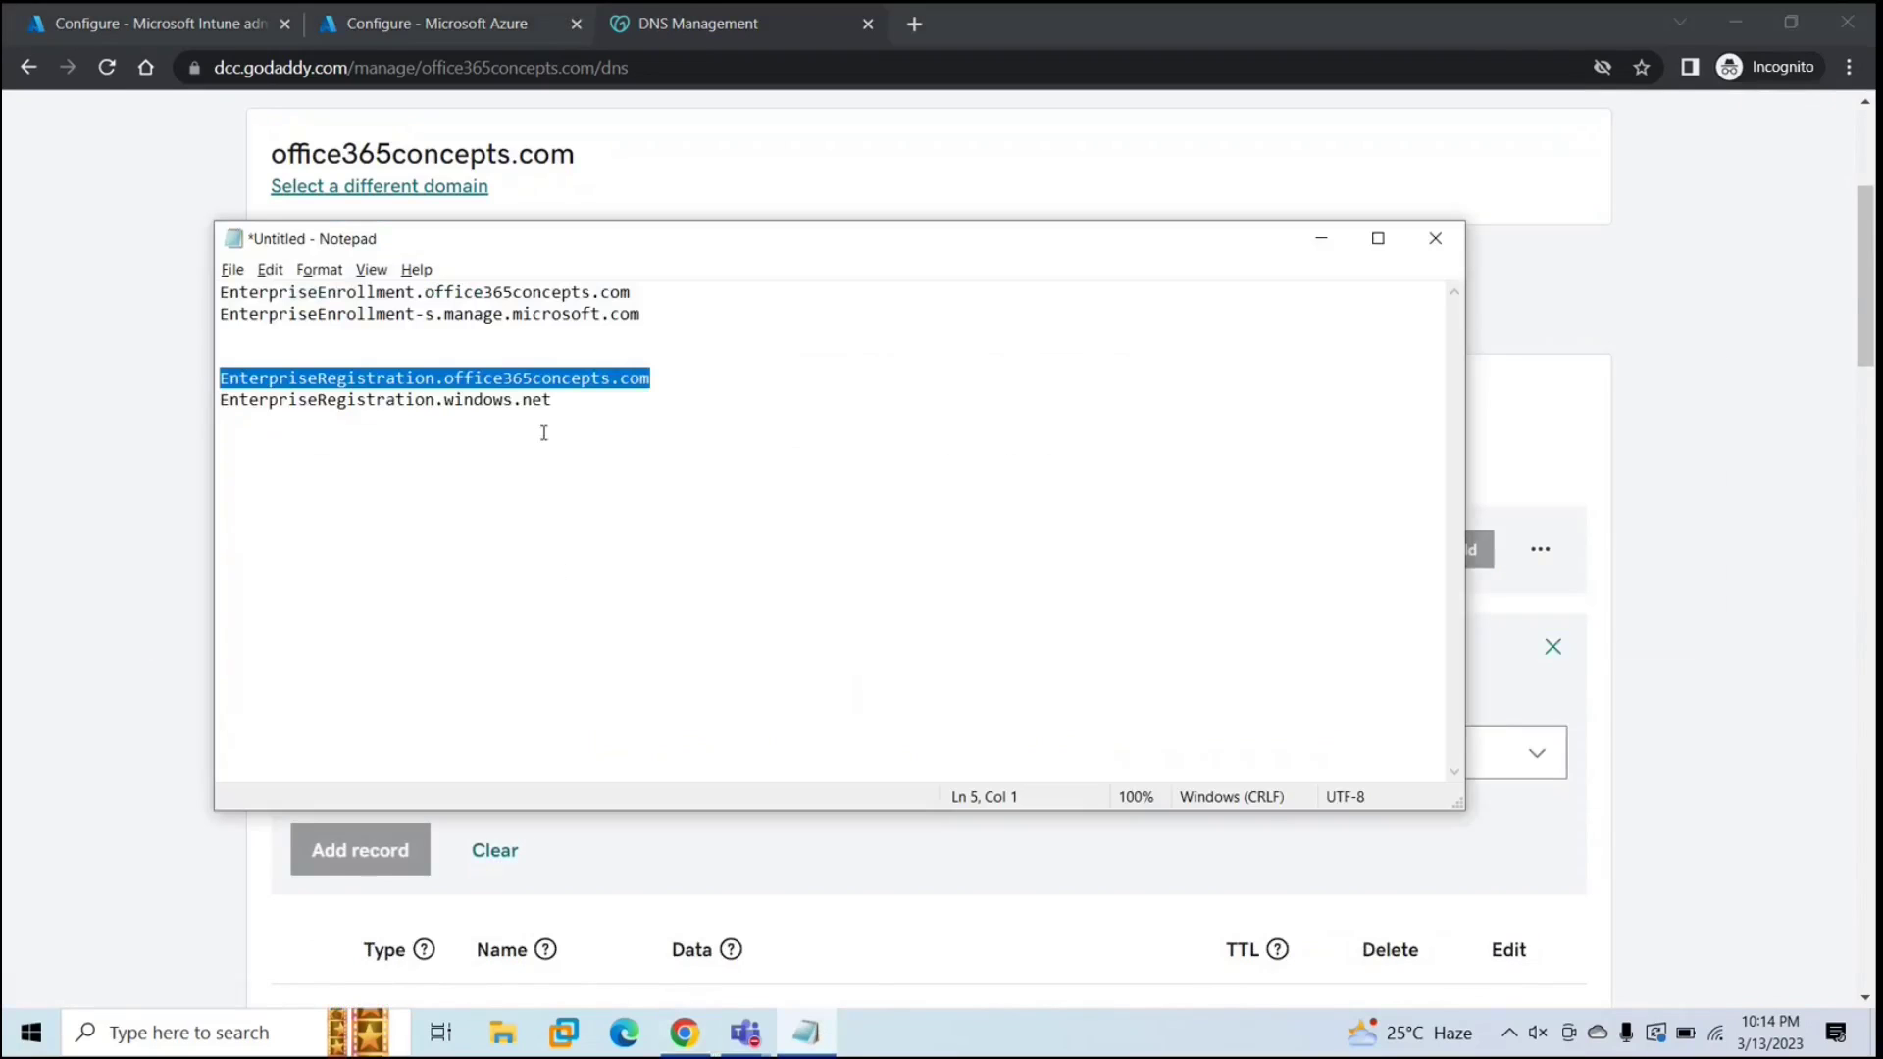
left_click_drag(554, 402, 222, 408)
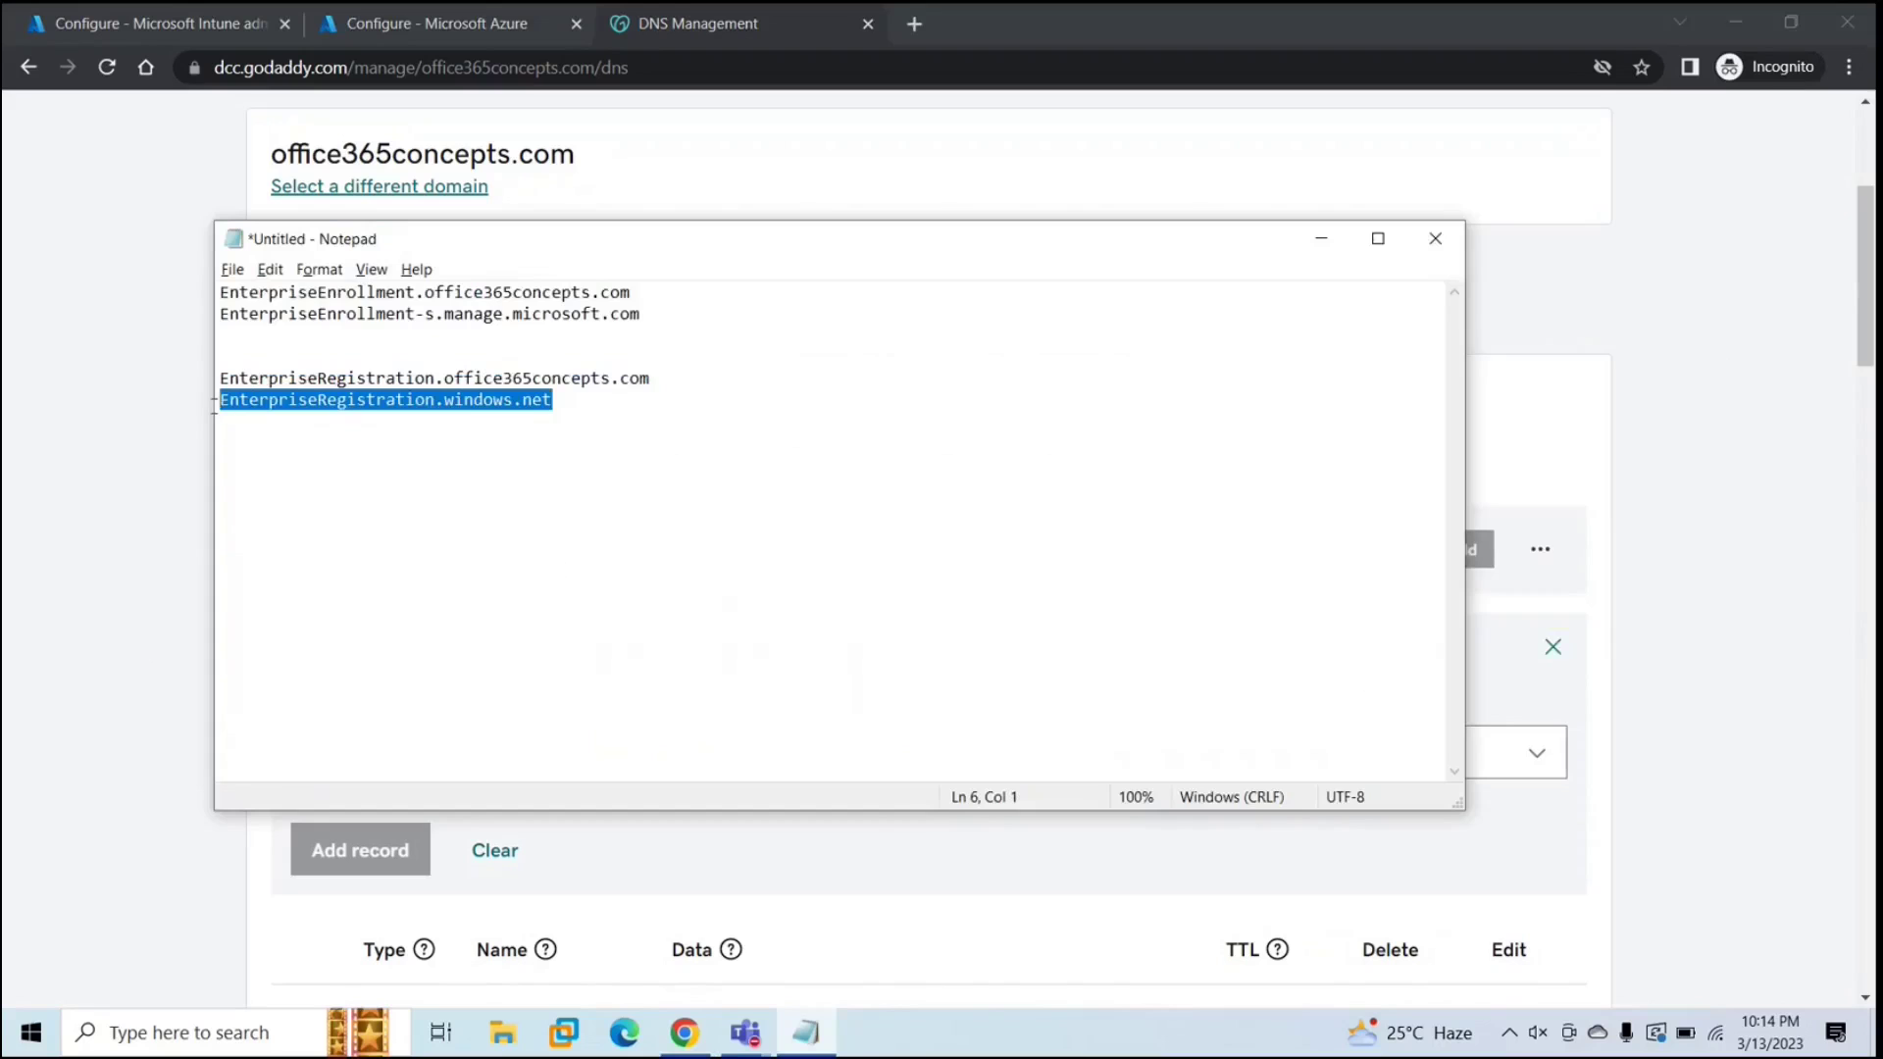
key("ctrl+c")
key("alt+Tab")
key("ctrl+v")
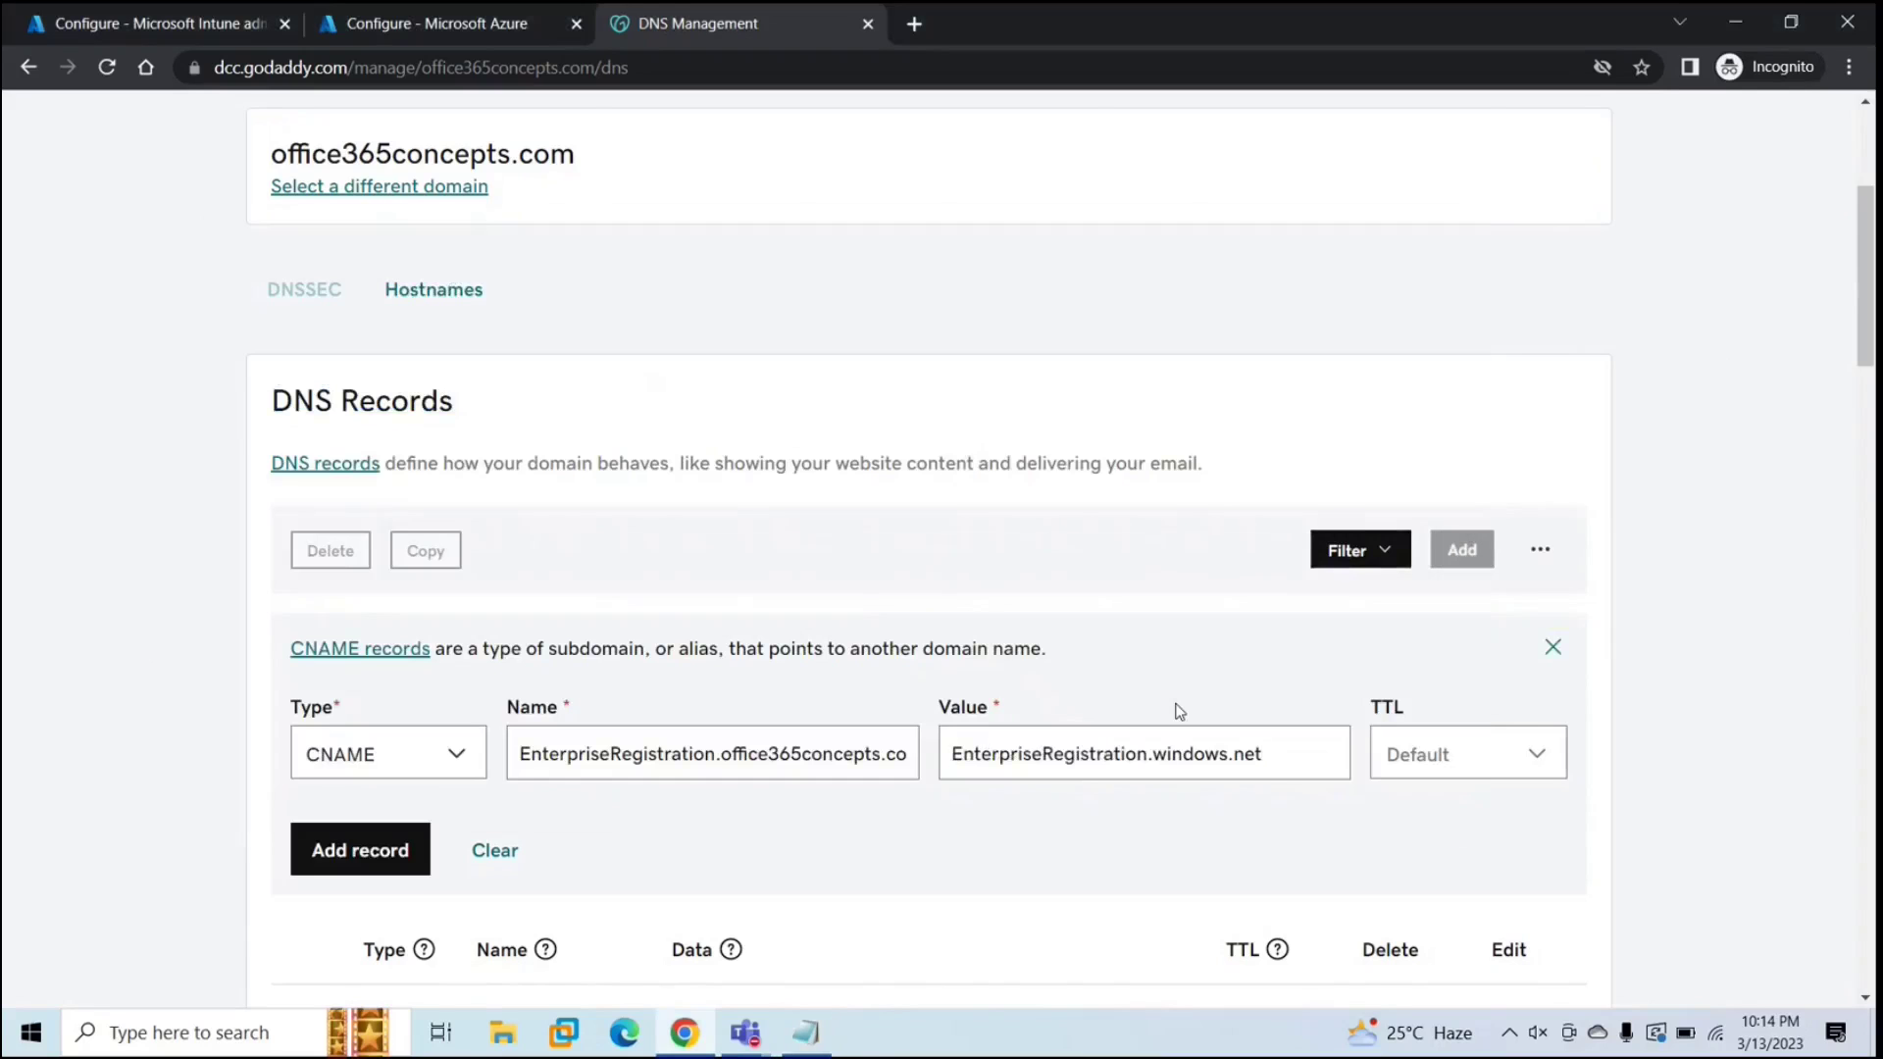
left_click(1458, 765)
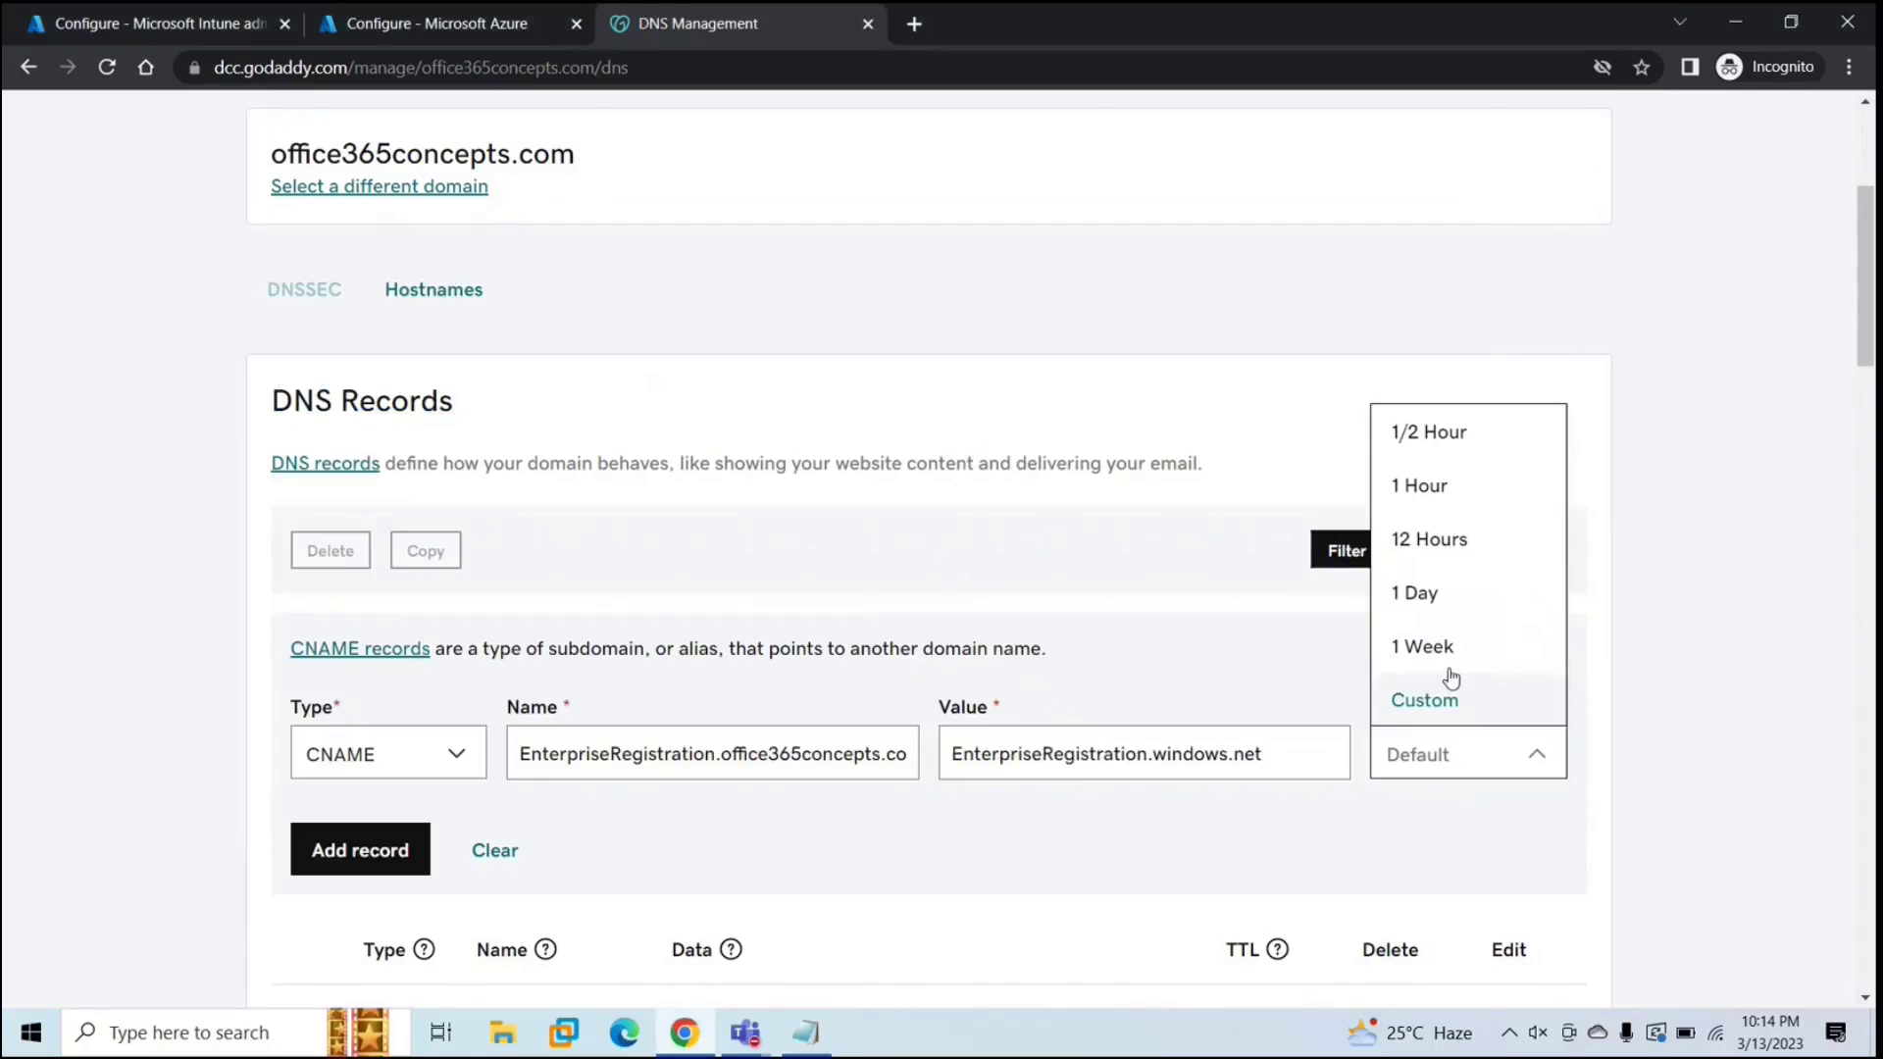
left_click(1427, 512)
left_click(403, 839)
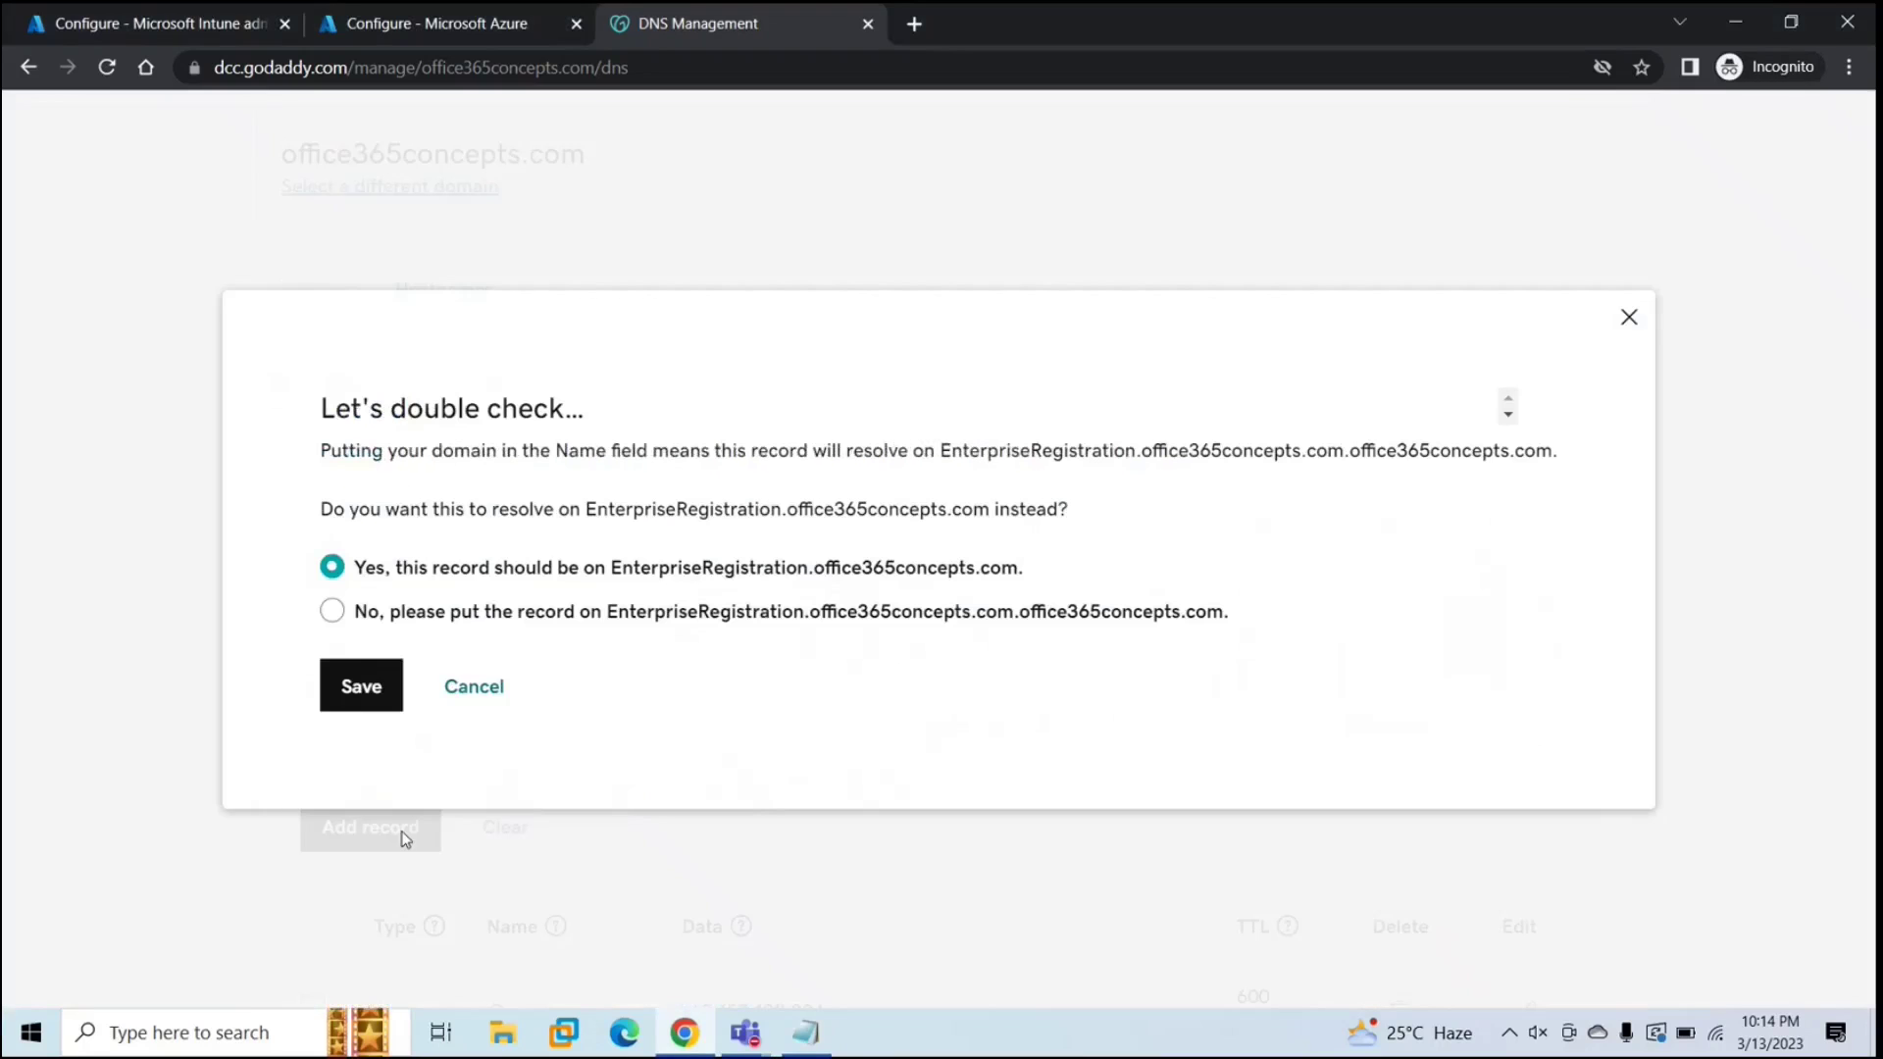
left_click(343, 687)
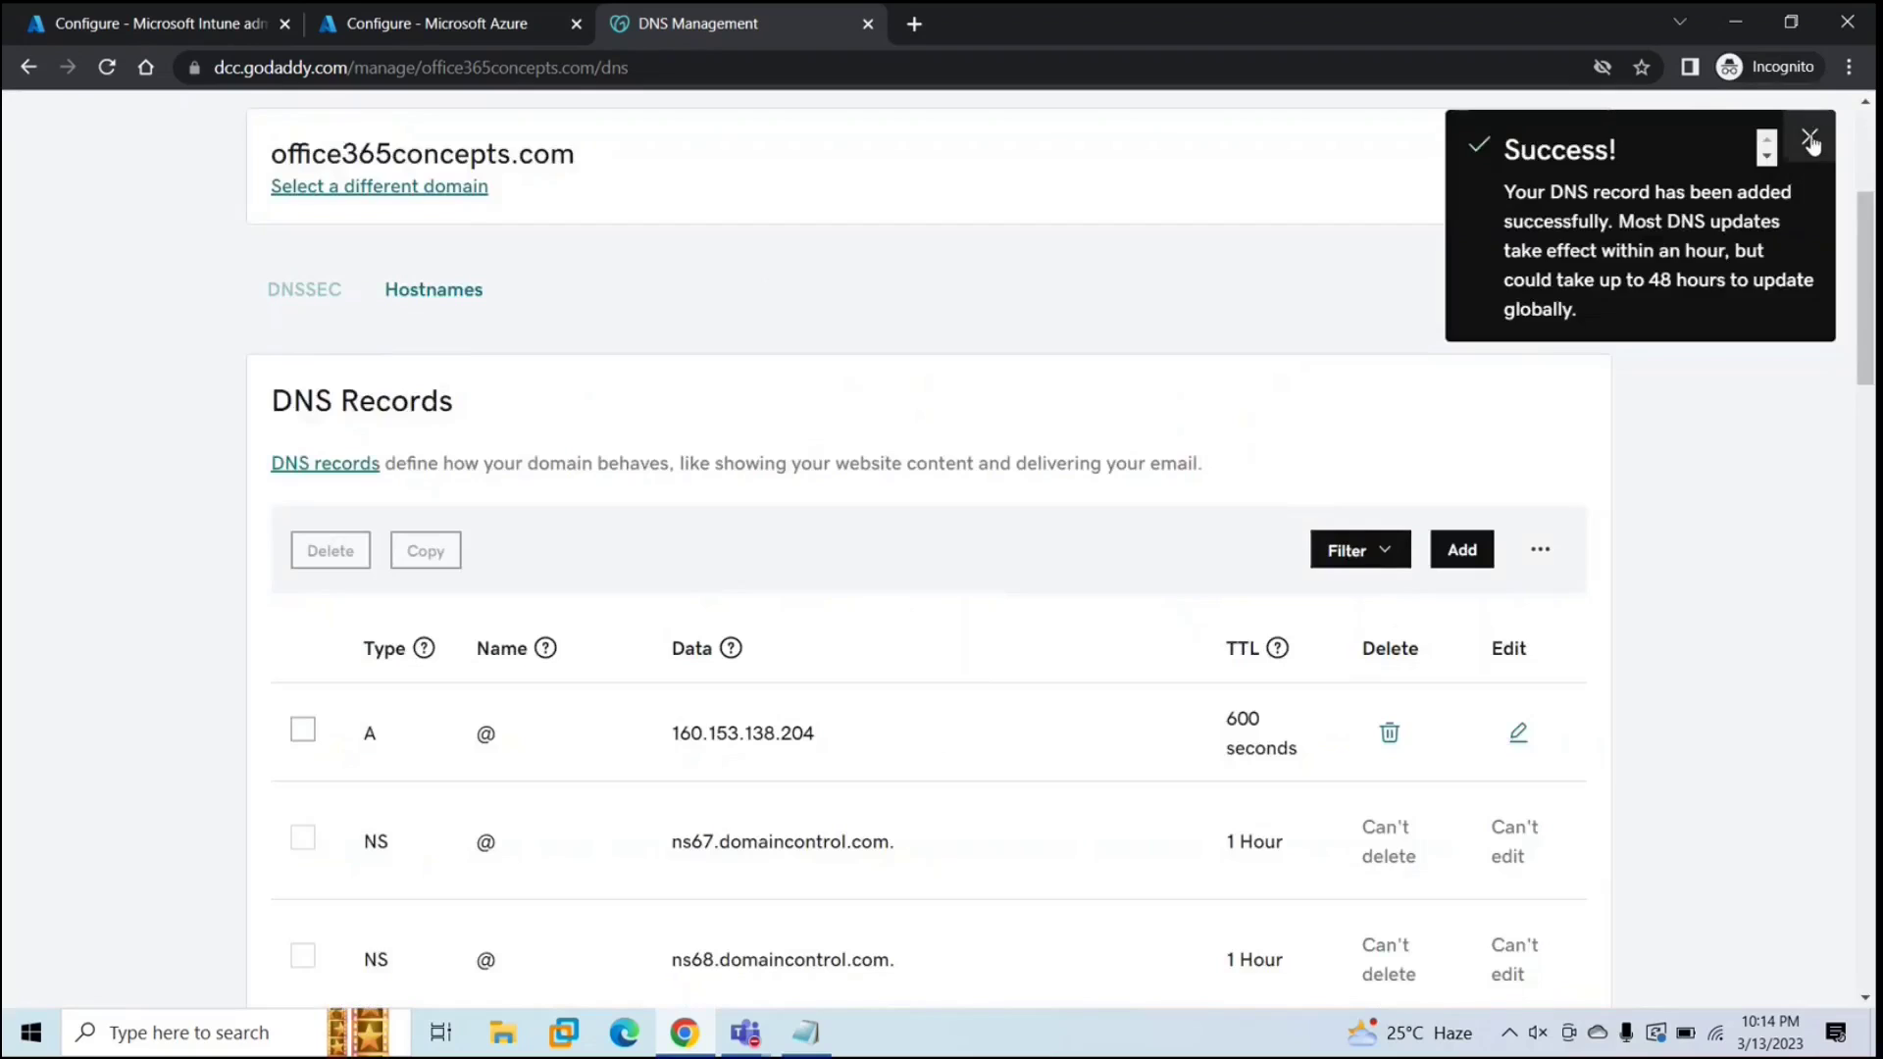
left_click(1813, 146)
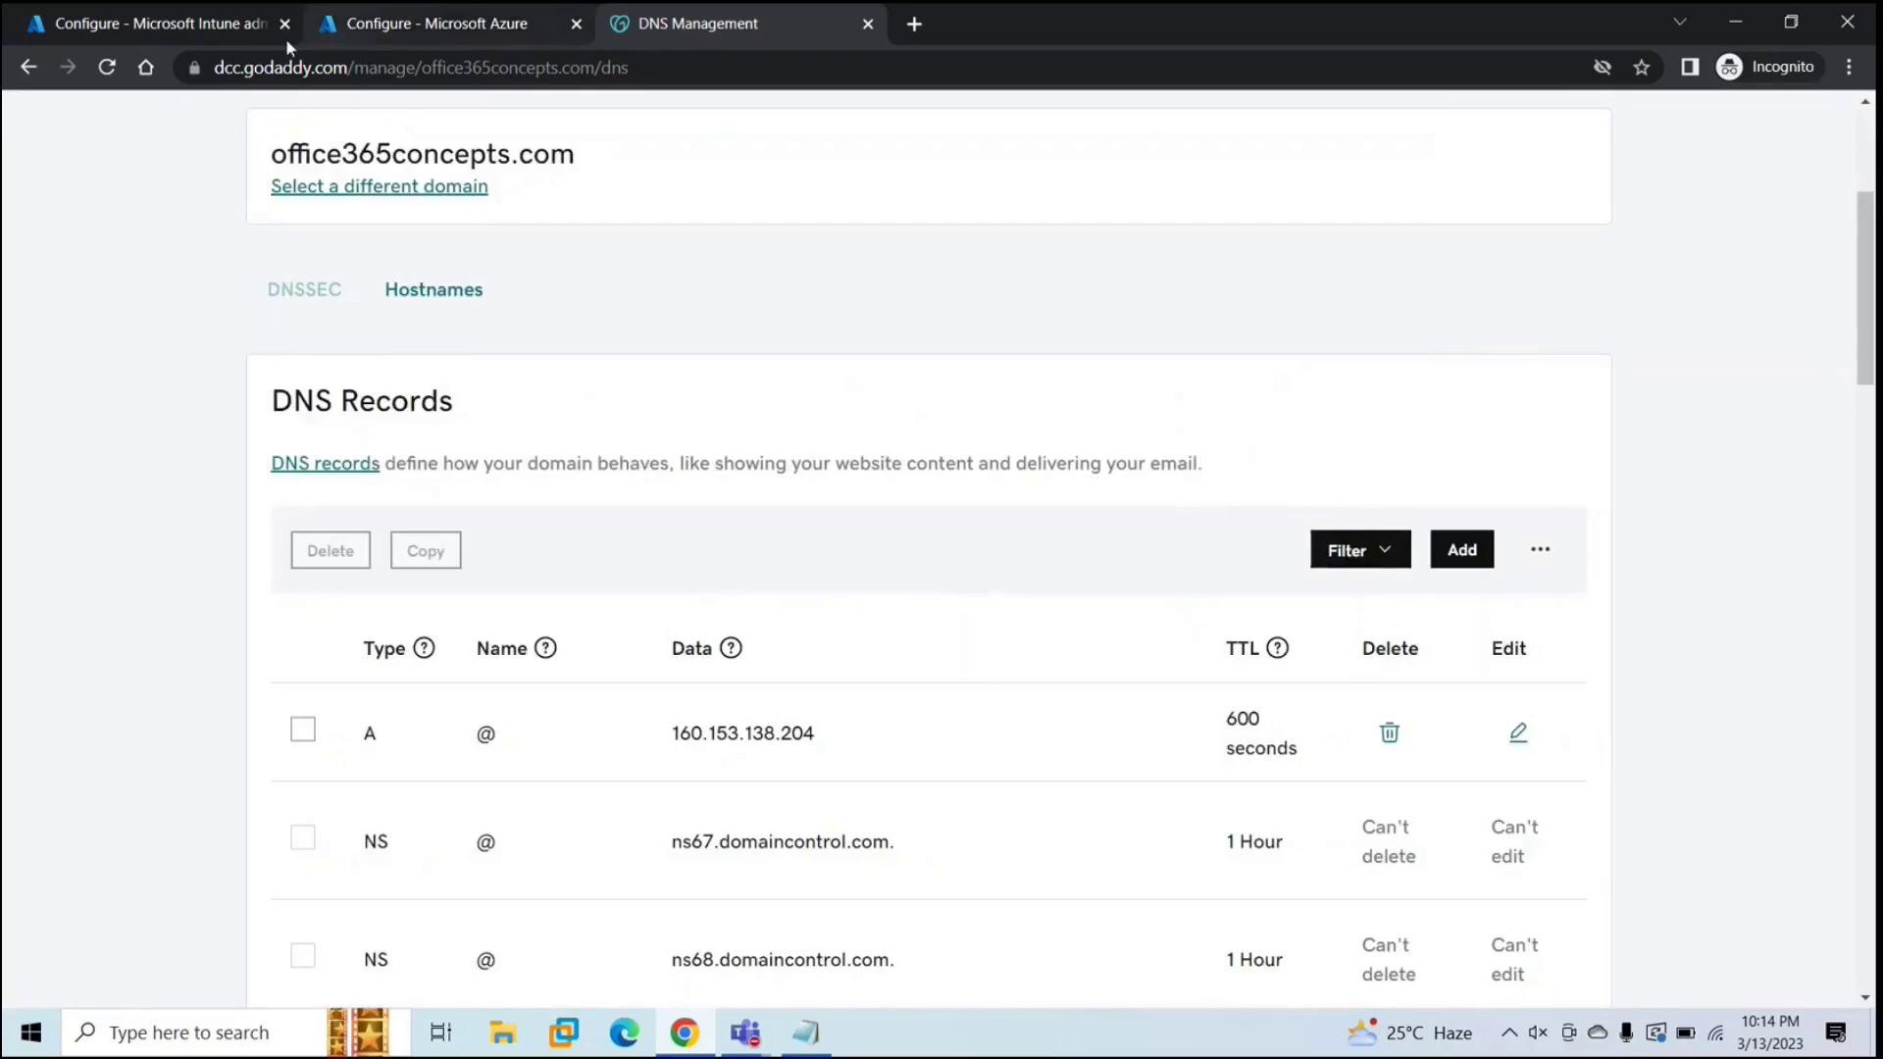
- Open Windows enrollment's CNAME Validation and enter office365concepts.com as the domain
left_click(178, 32)
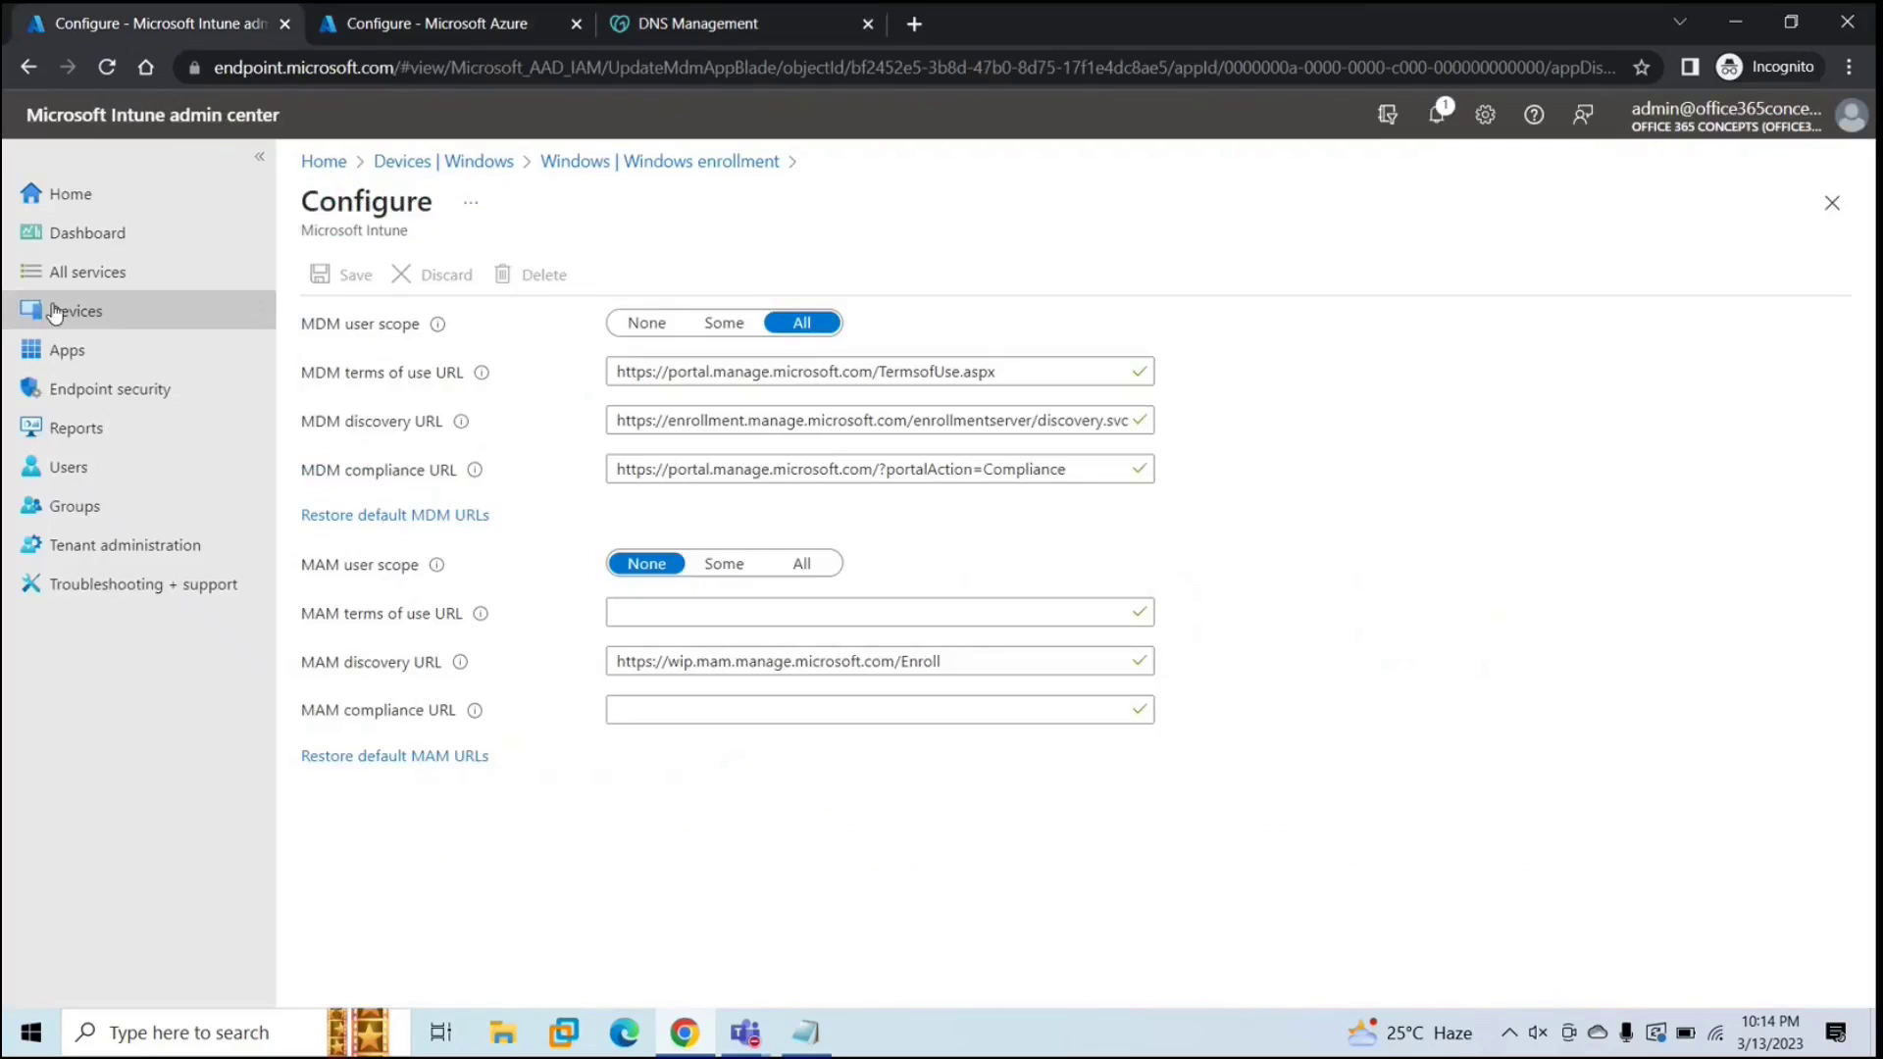
left_click(85, 322)
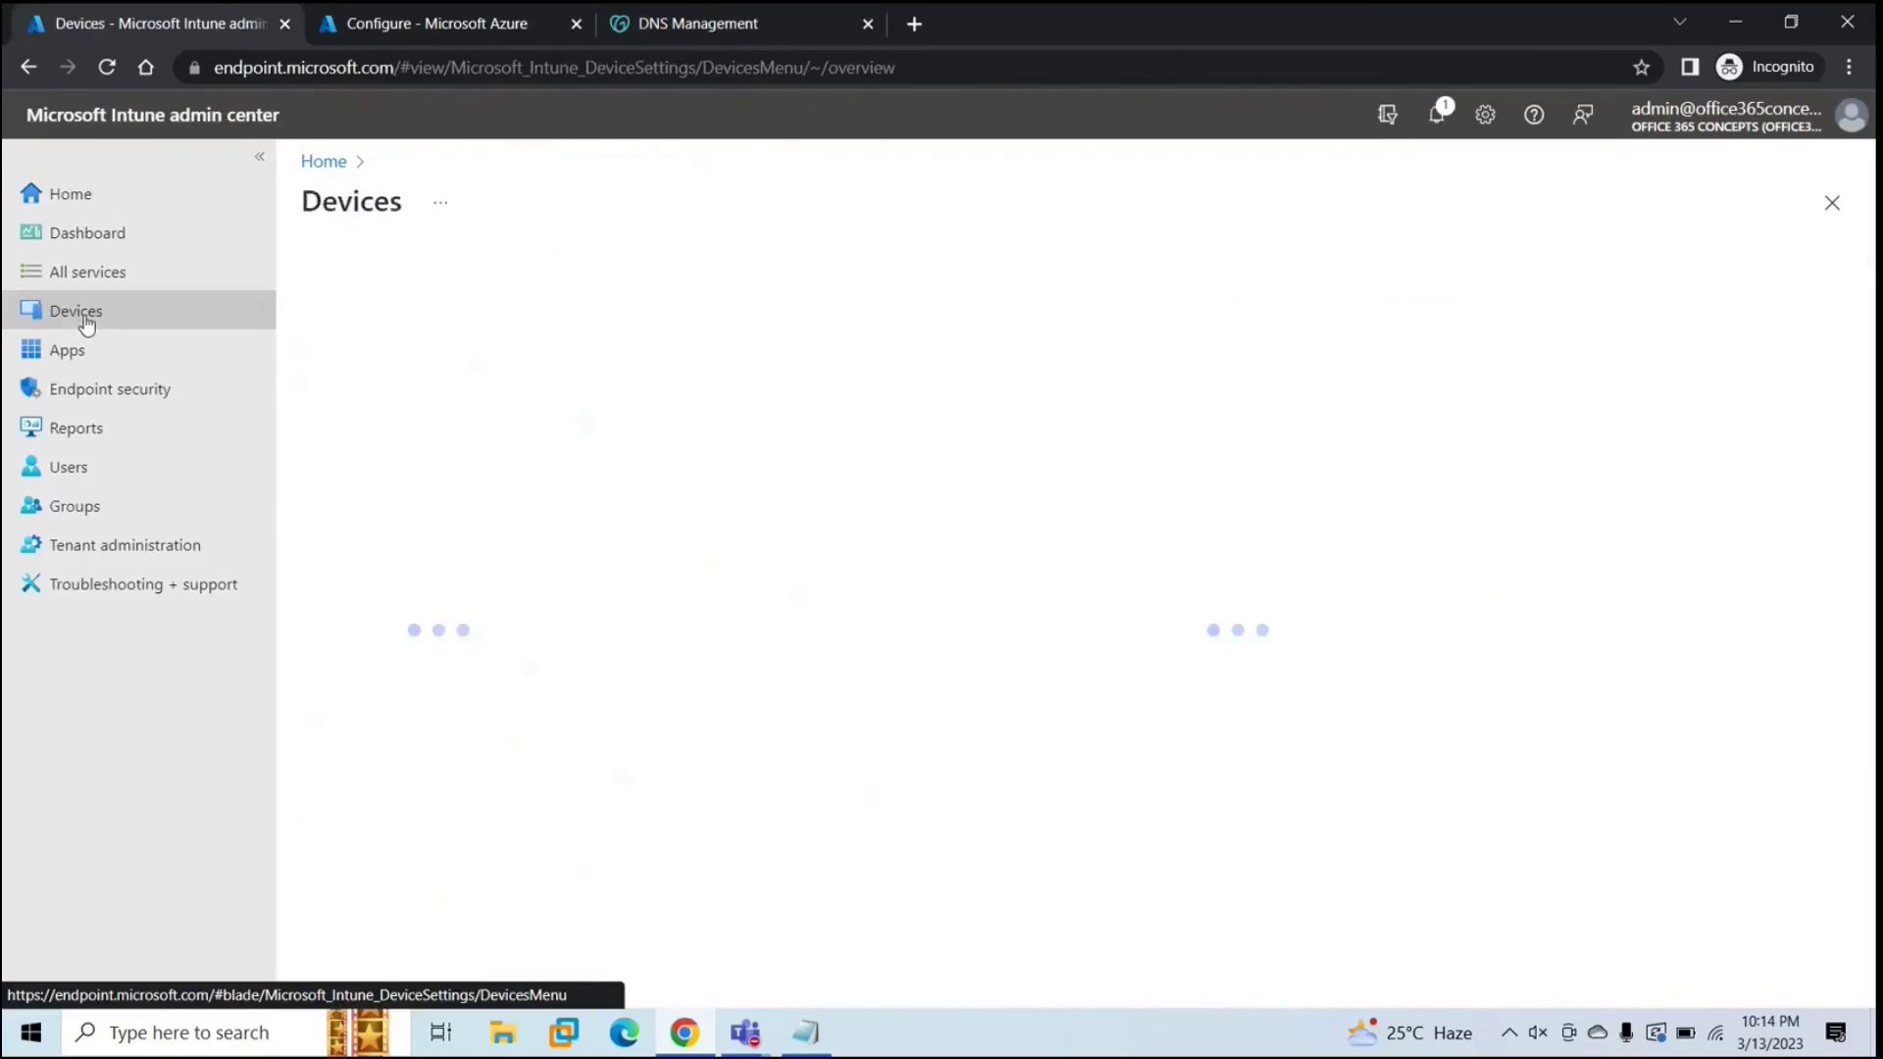
left_click(361, 484)
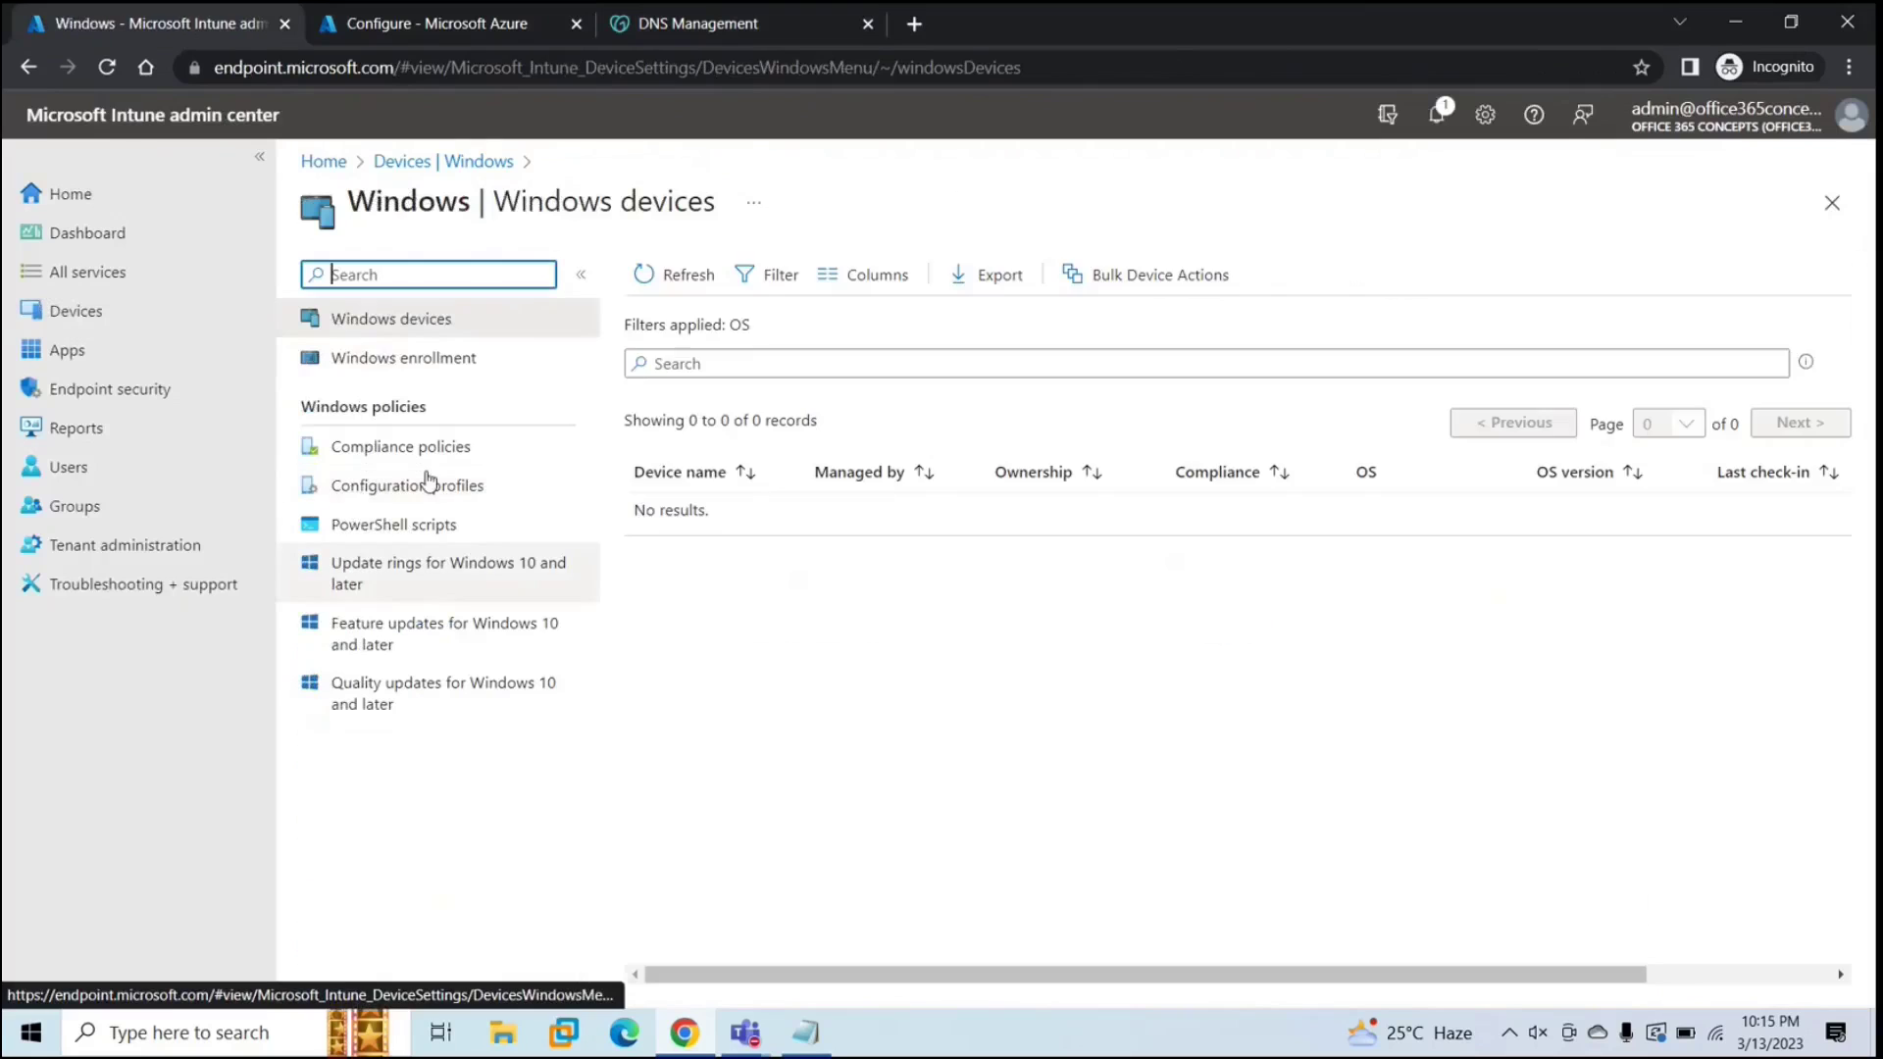
left_click(426, 365)
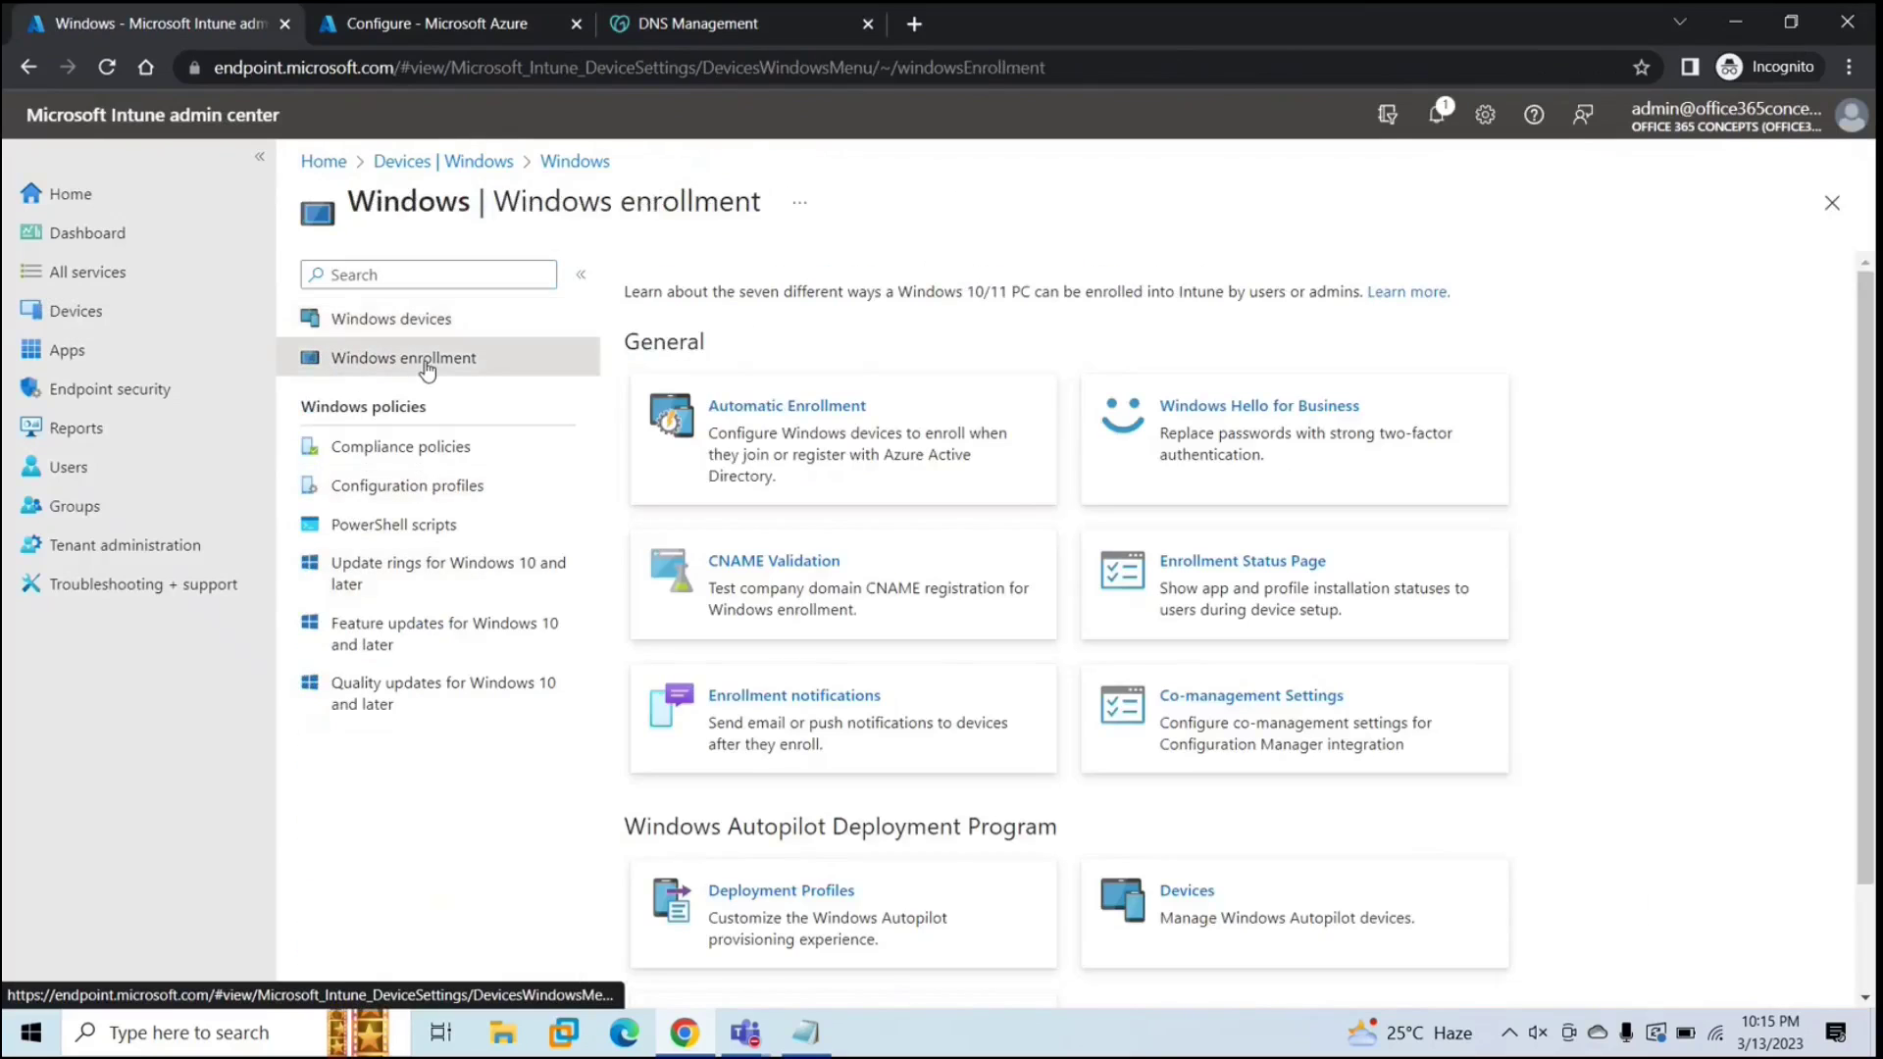
left_click(821, 566)
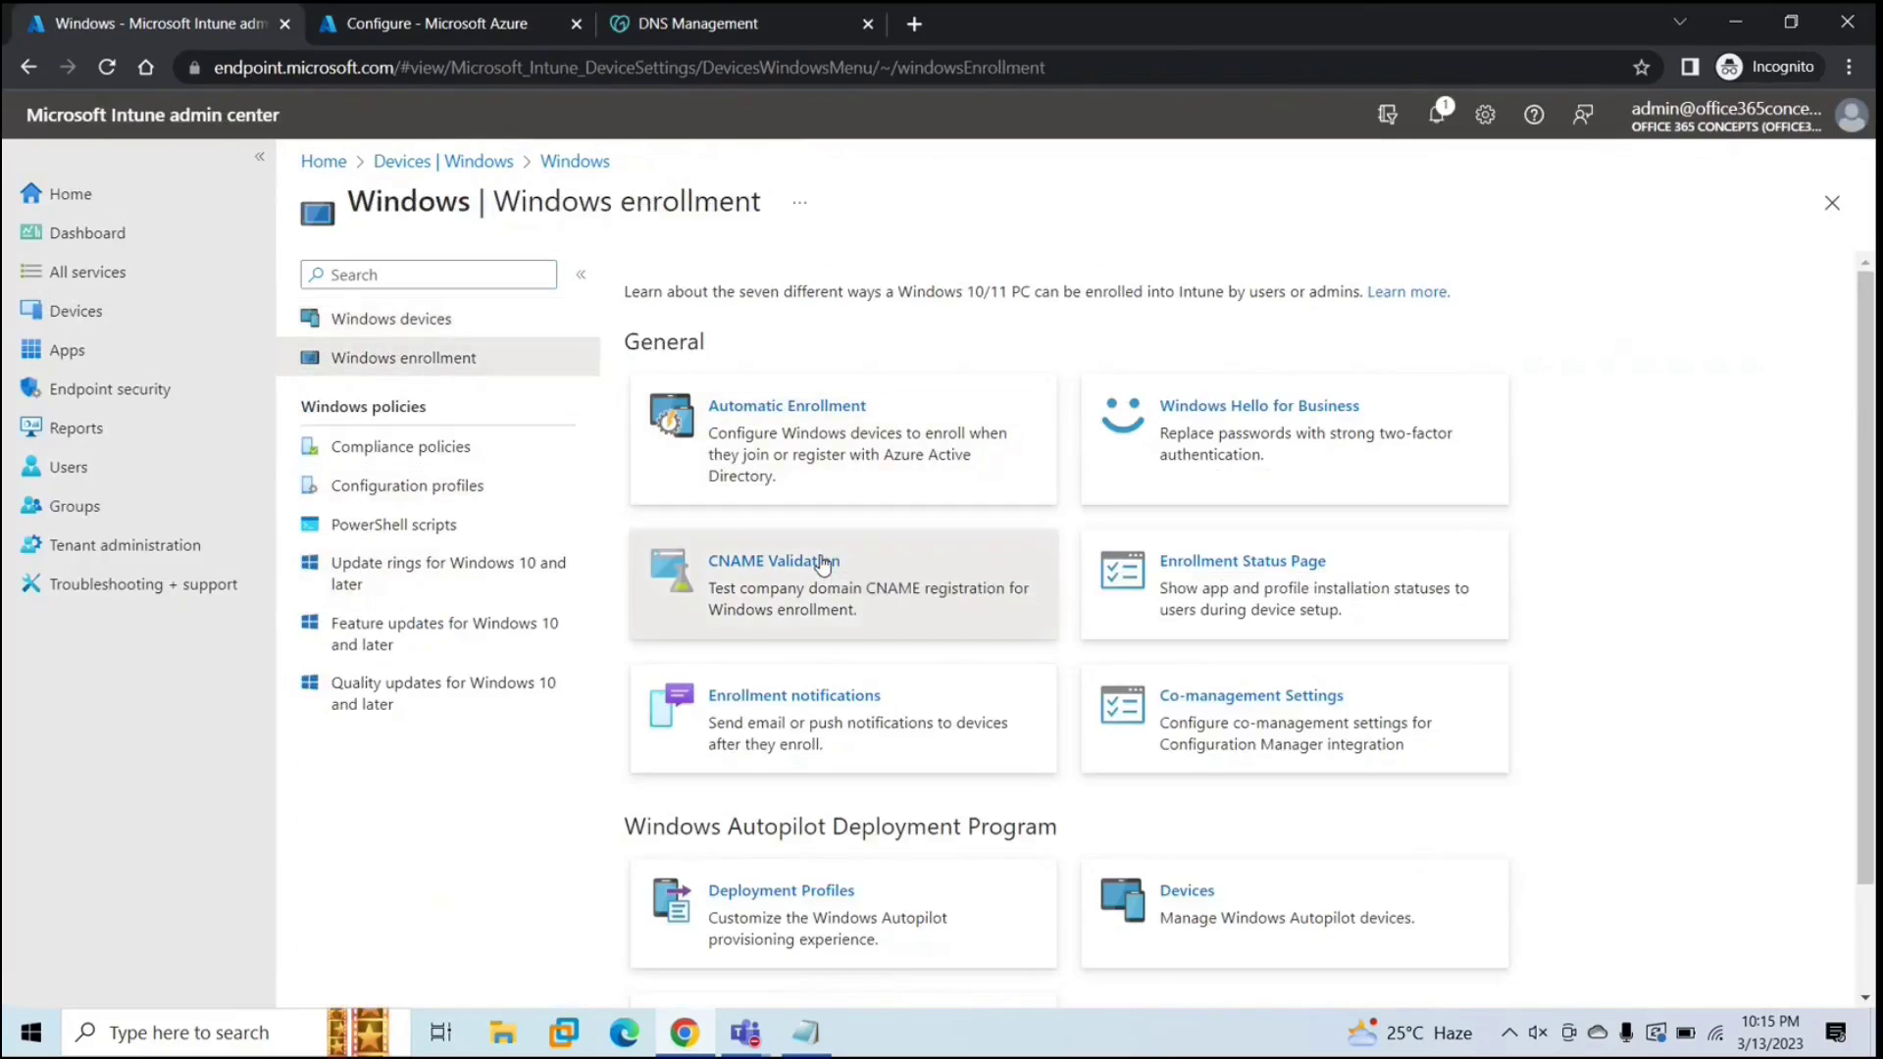
left_click(1651, 528)
type("office365concepts.com")
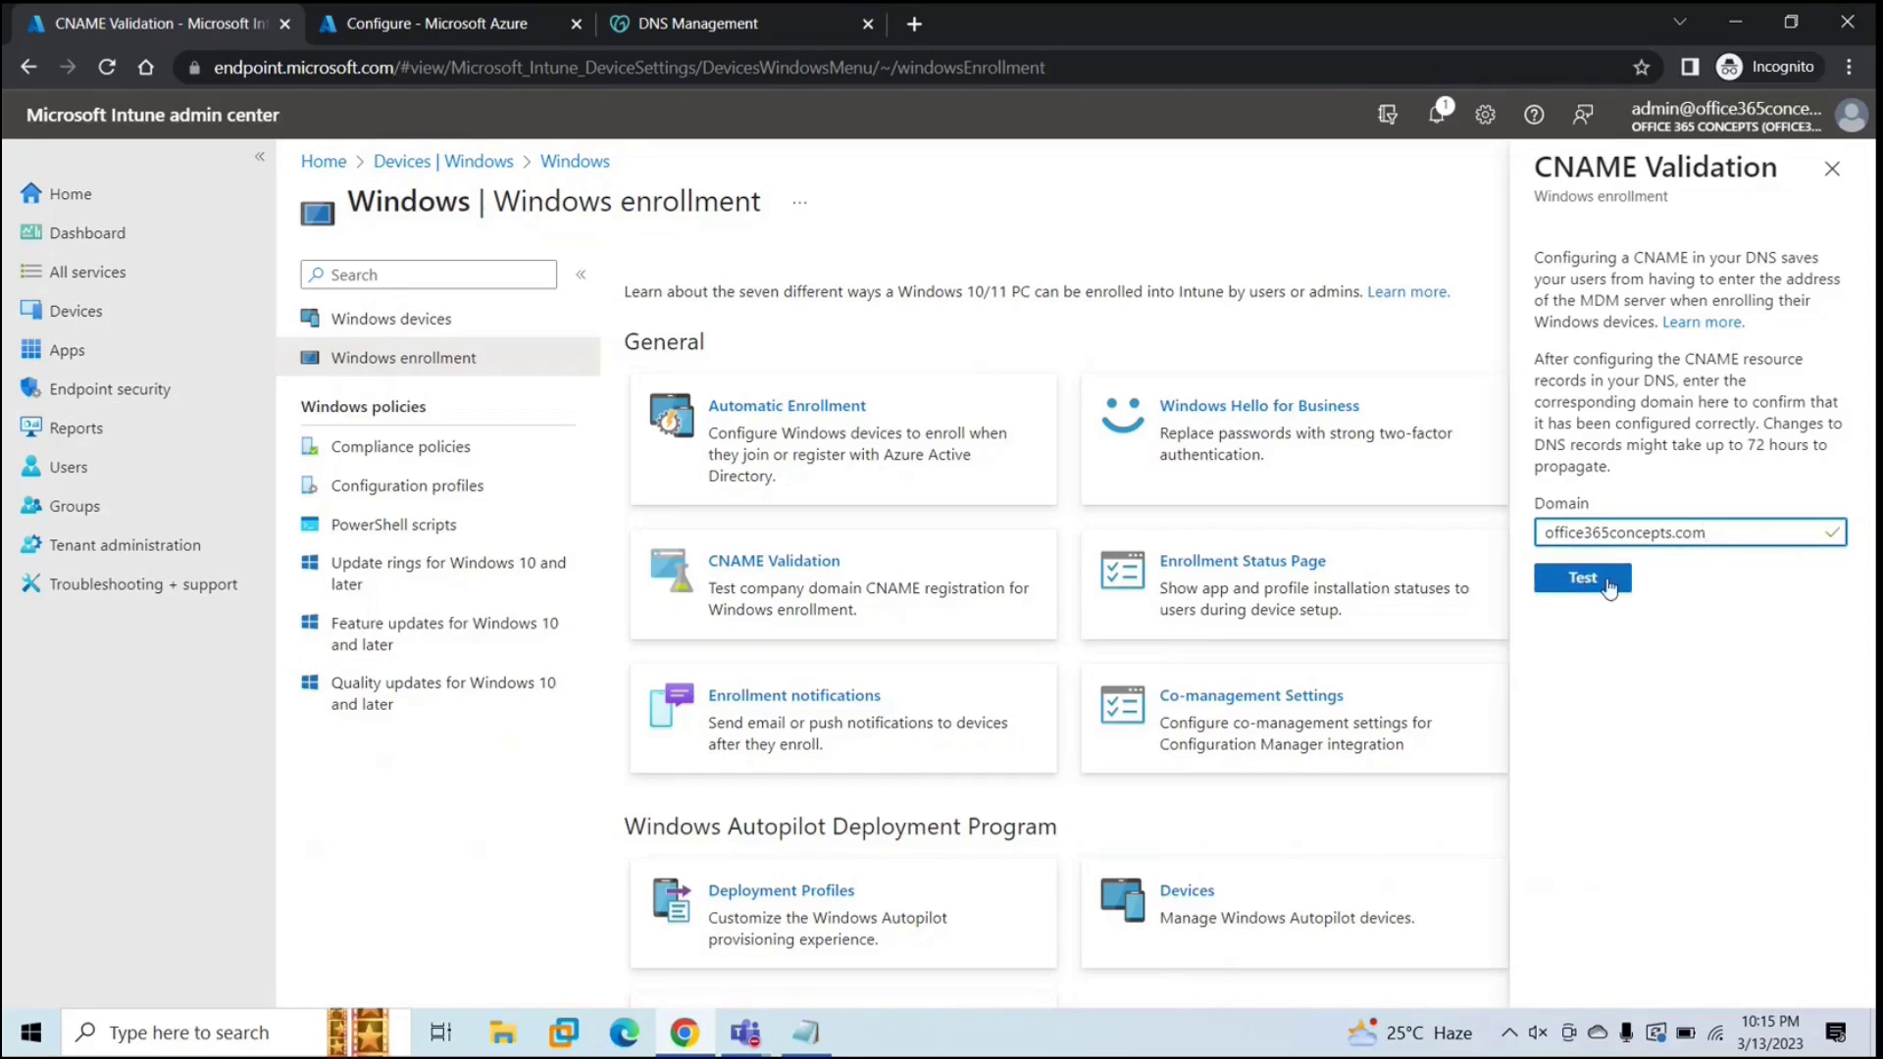
- Run the CNAME test and confirm office365concepts.com is reported as configured correctly
left_click(1607, 588)
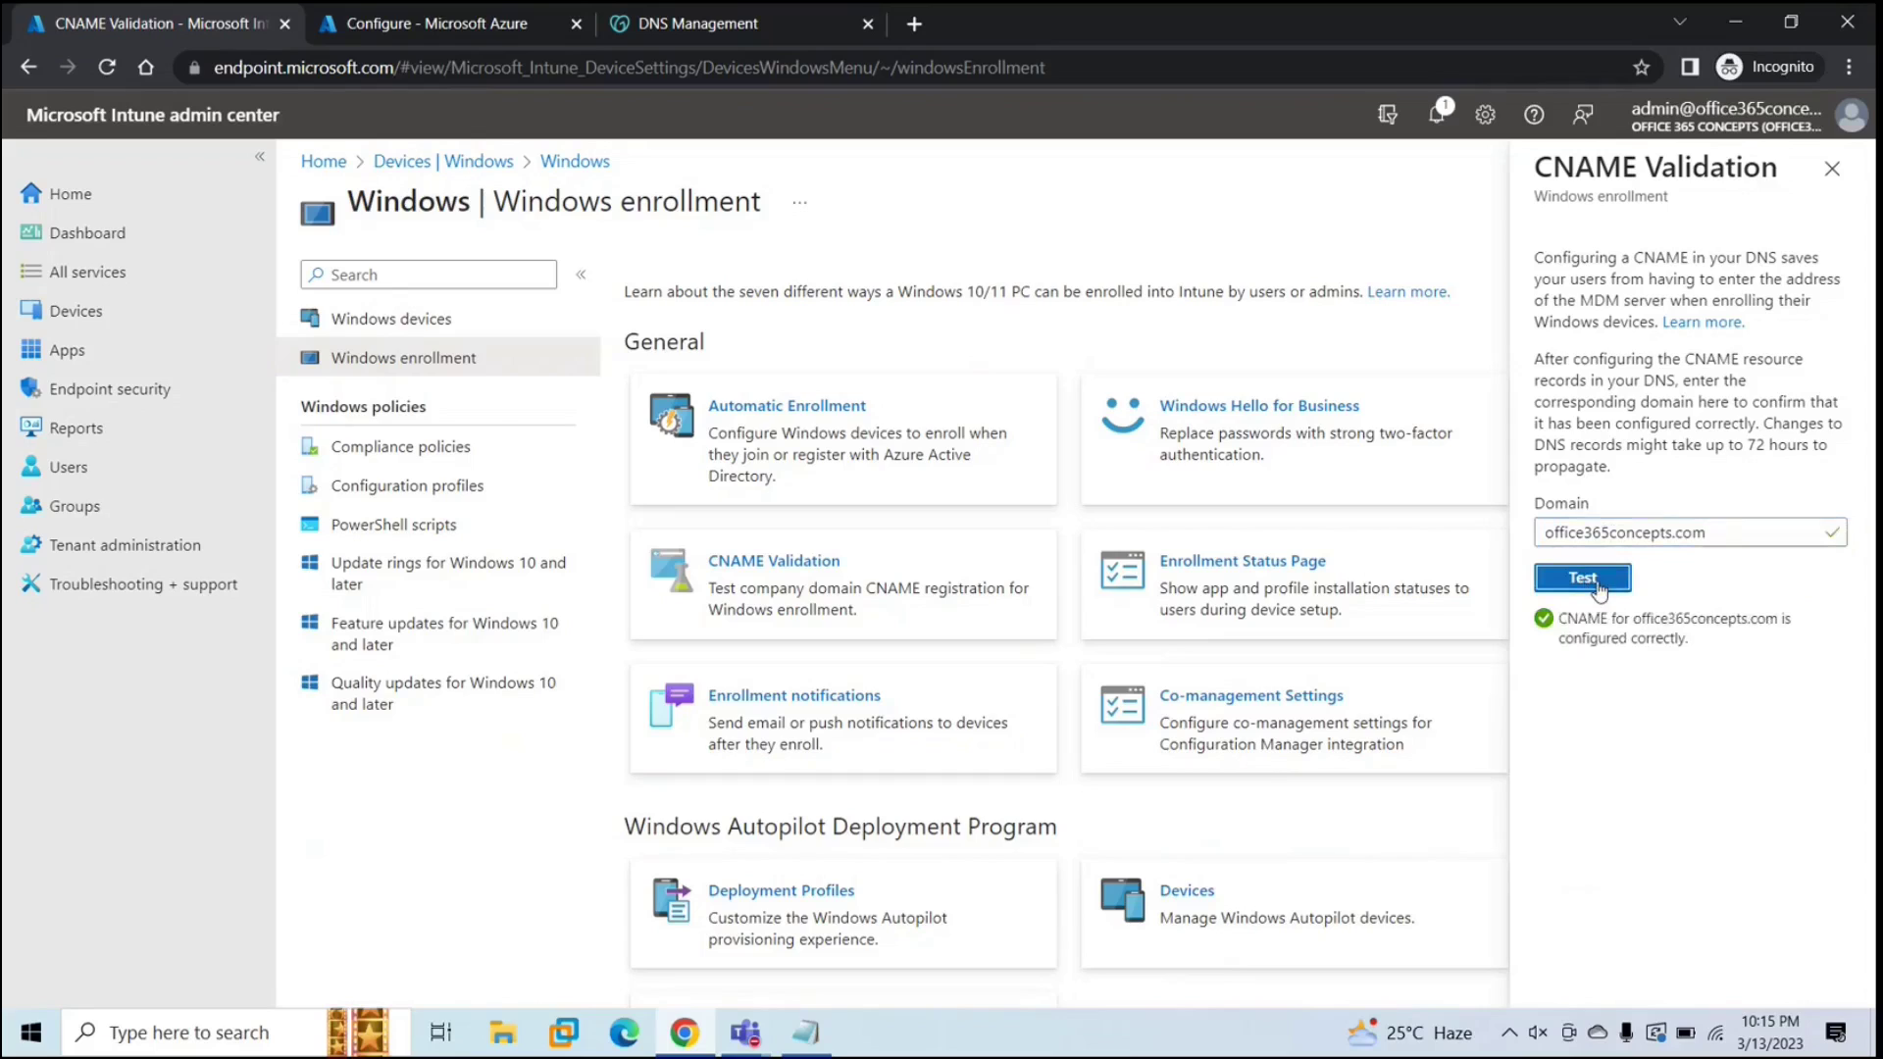
left_click_drag(1563, 638, 1739, 644)
left_click(1765, 639)
left_click_drag(1591, 639, 1704, 659)
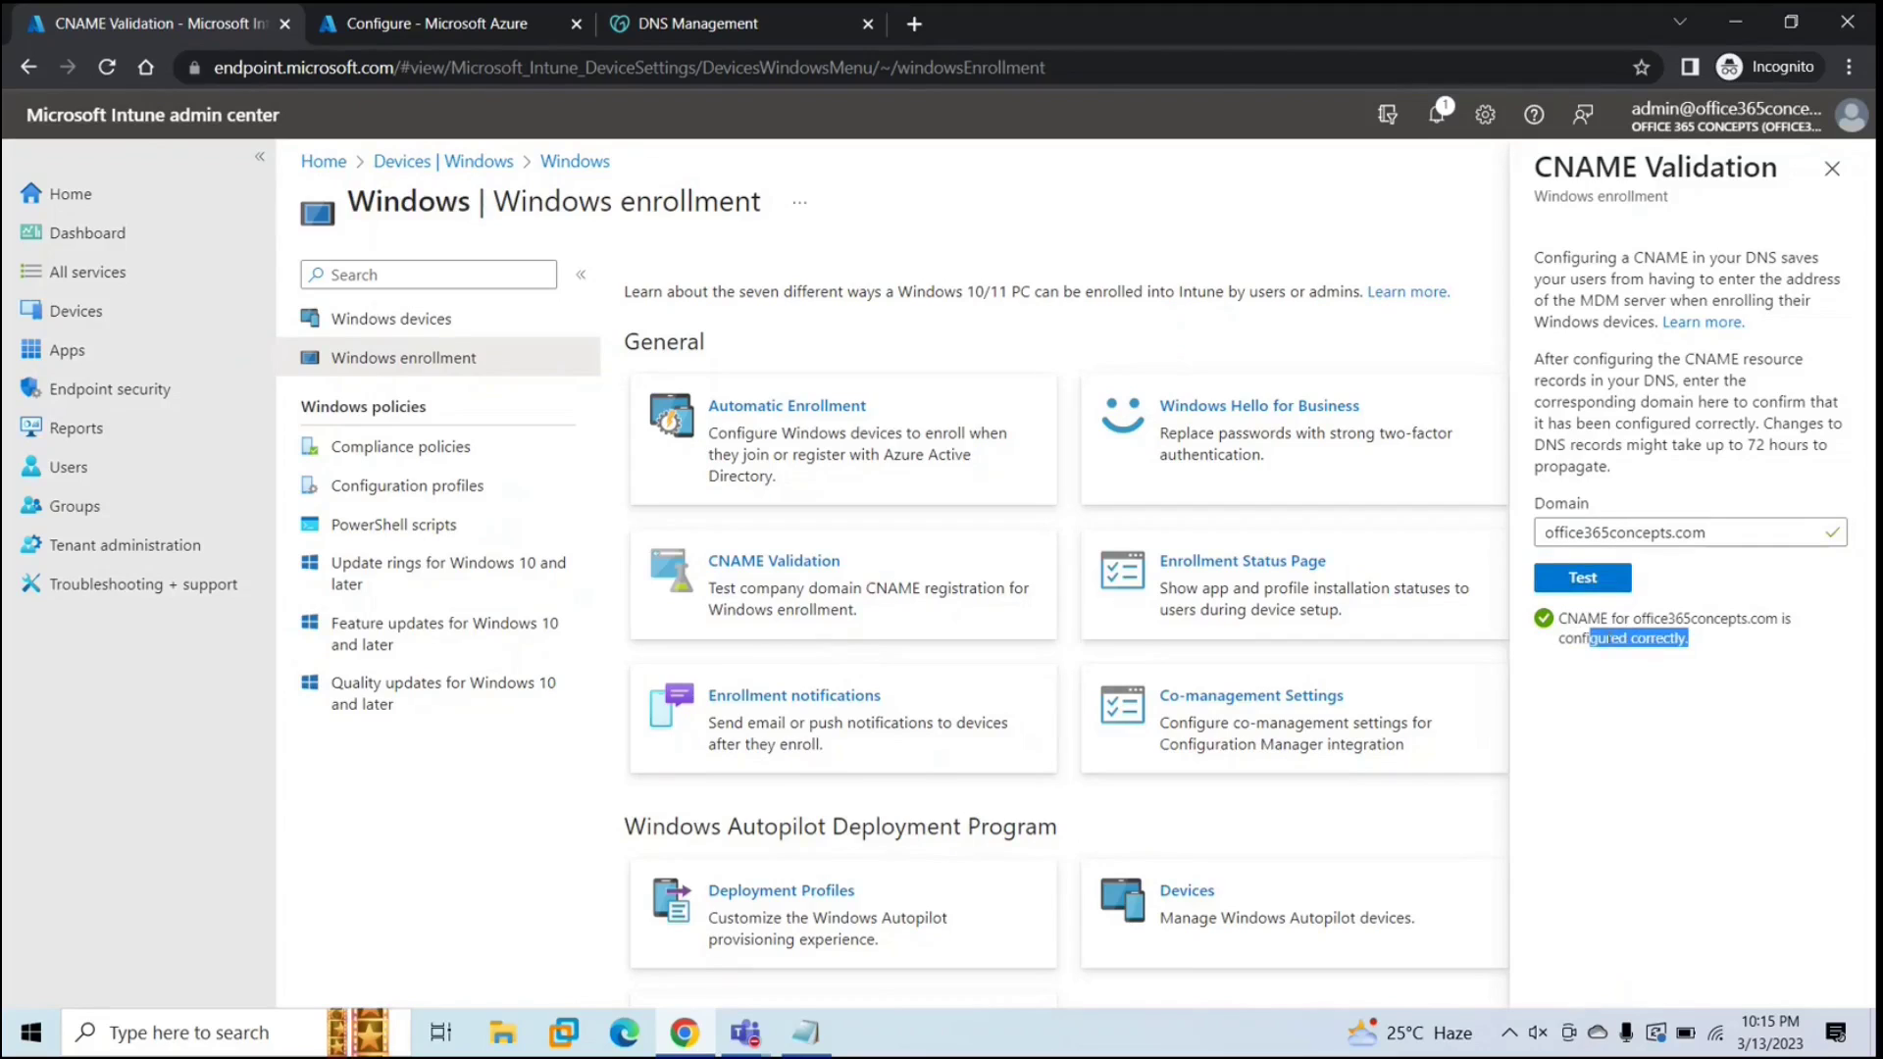
left_click(1609, 639)
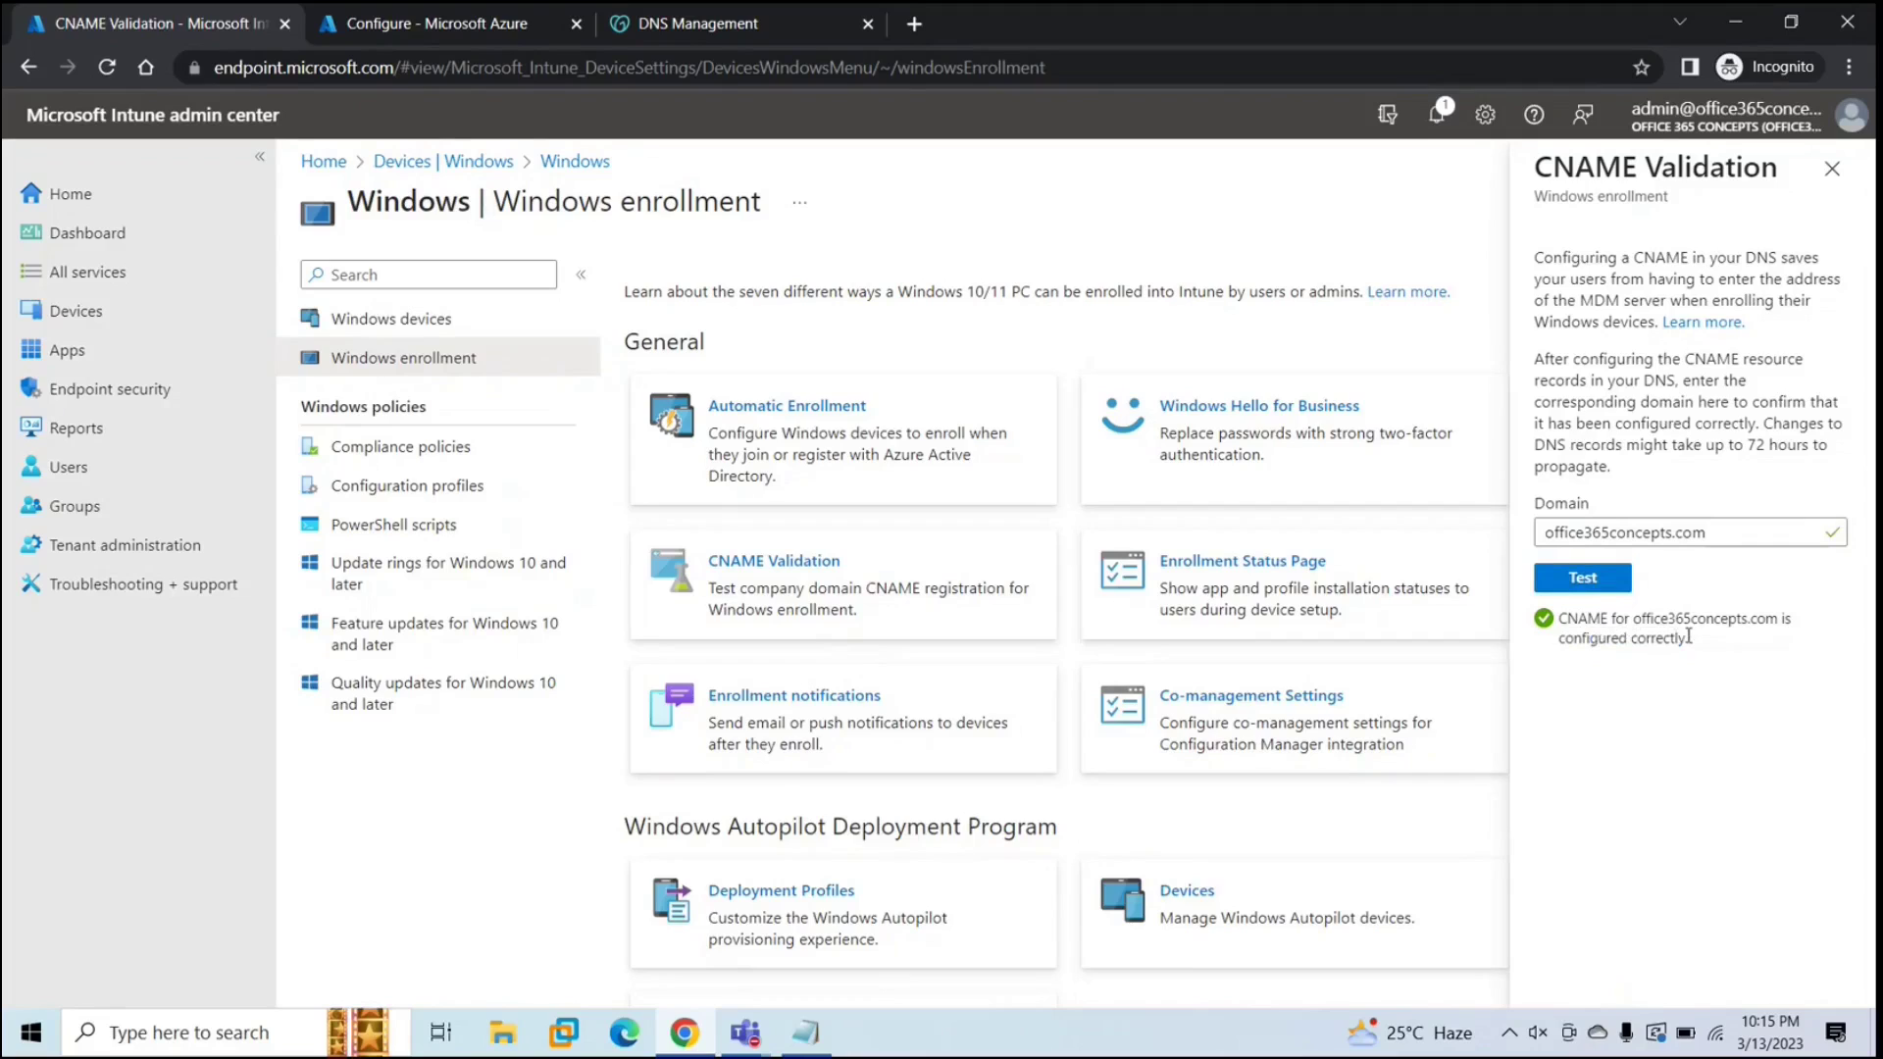